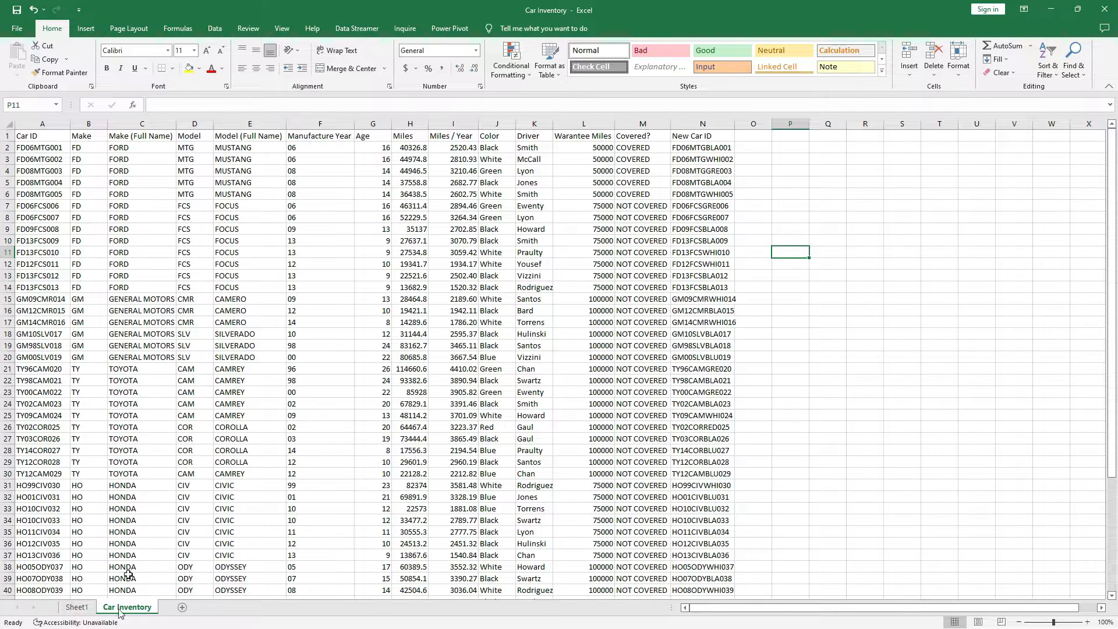
- Create a PivotTable on a new worksheet from the Car Inventory data, range A1:N53
left_click(26, 141)
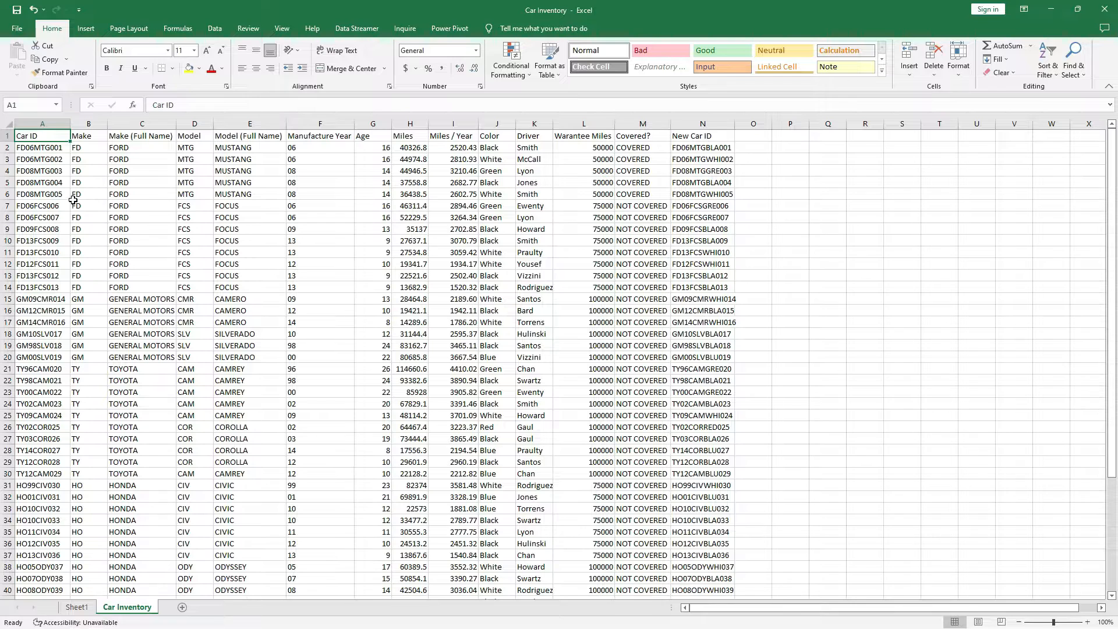
left_click(87, 30)
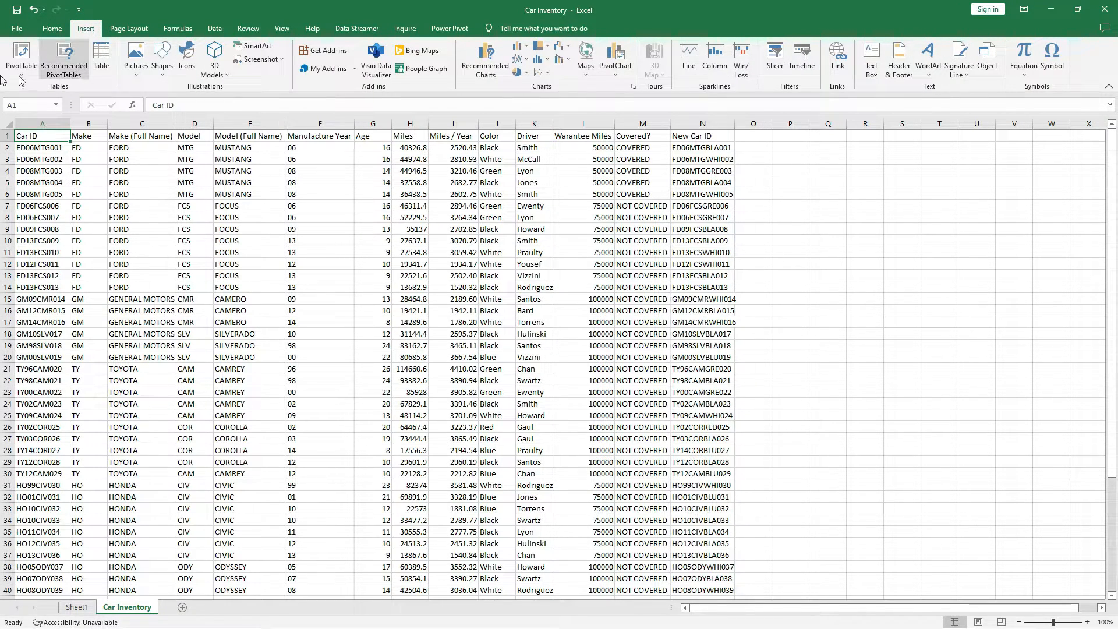
left_click(22, 54)
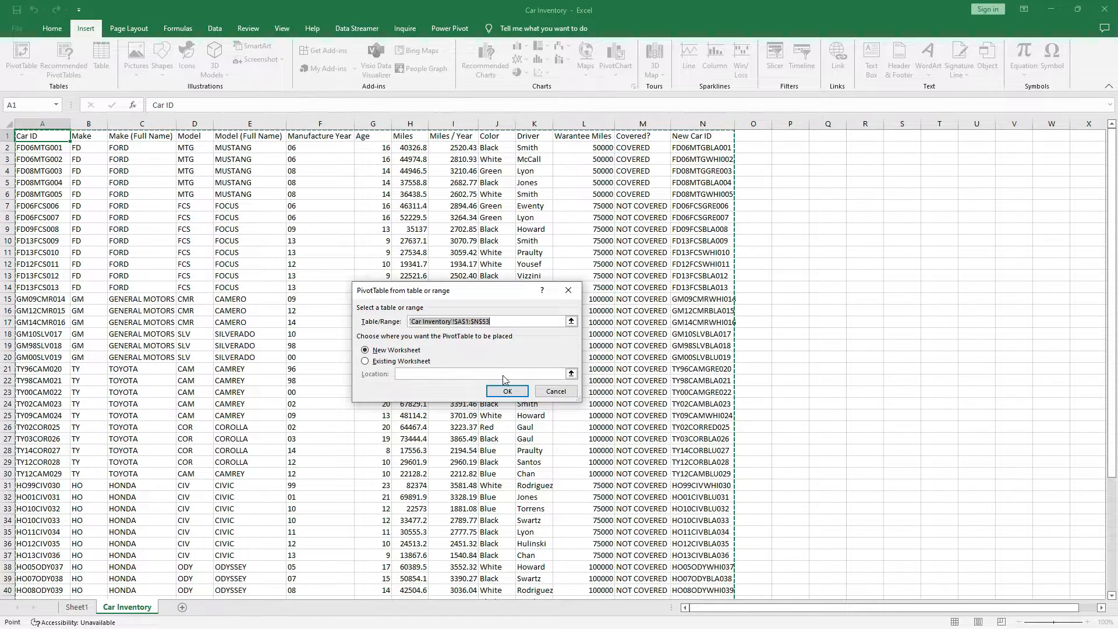
left_click(507, 395)
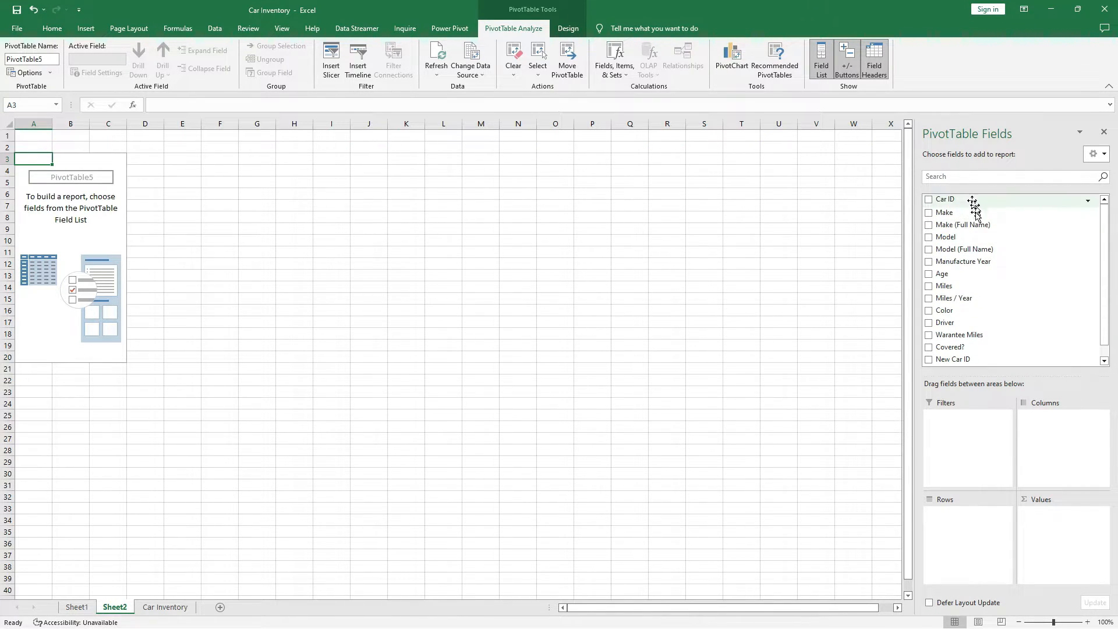
- Add the Make (Full Name) field as the PivotTable's rows
scroll(978, 329, "down", 1)
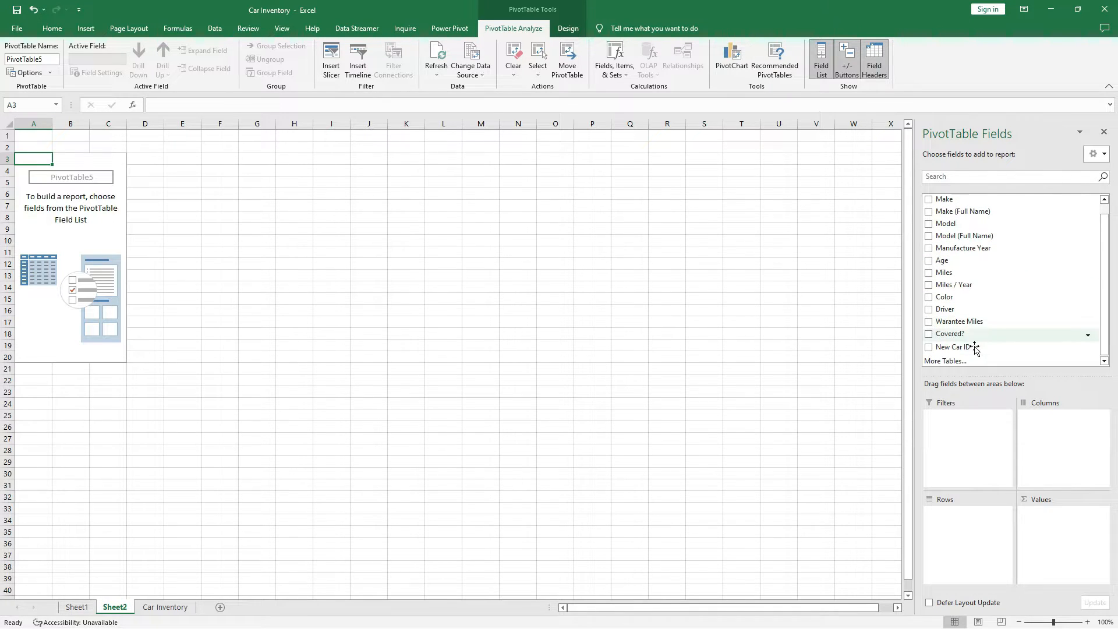
scroll(974, 338, "up", 1)
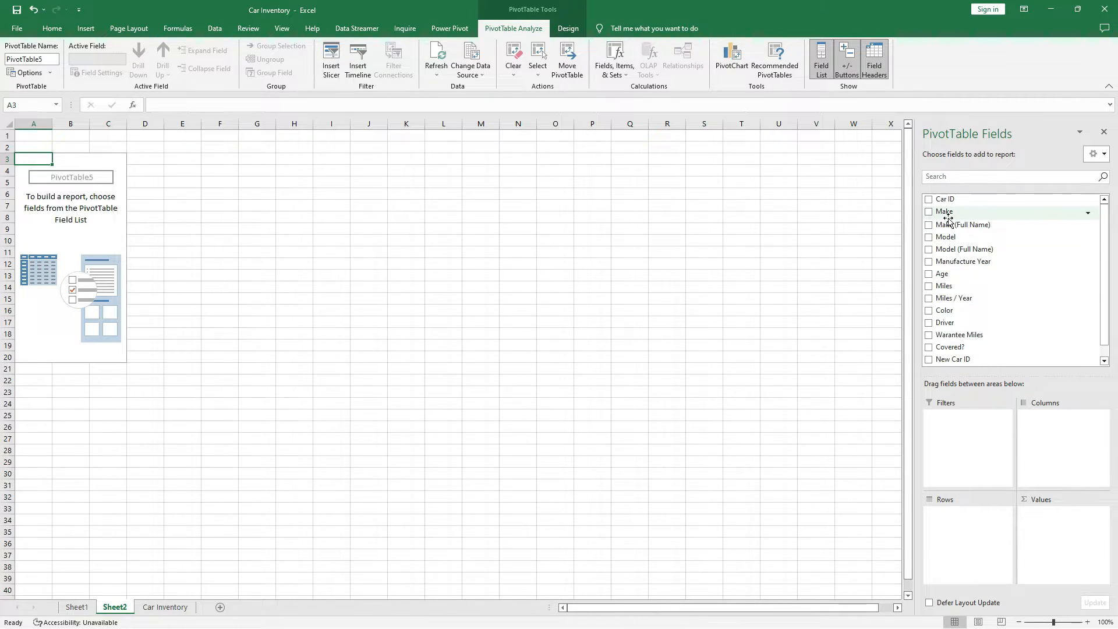
left_click(982, 226)
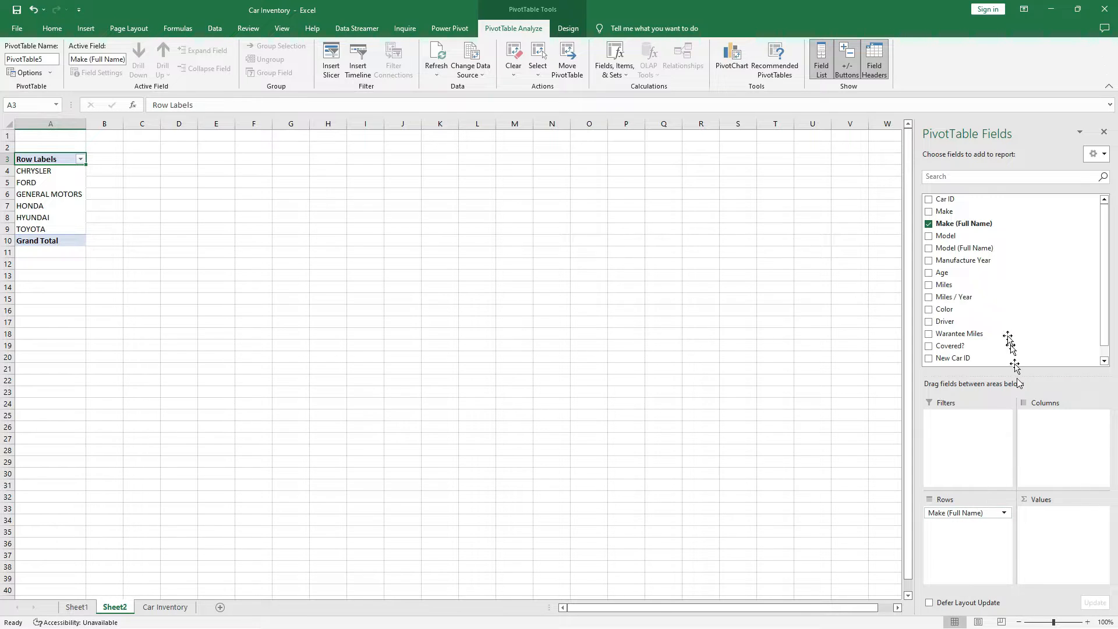
left_click(1058, 520)
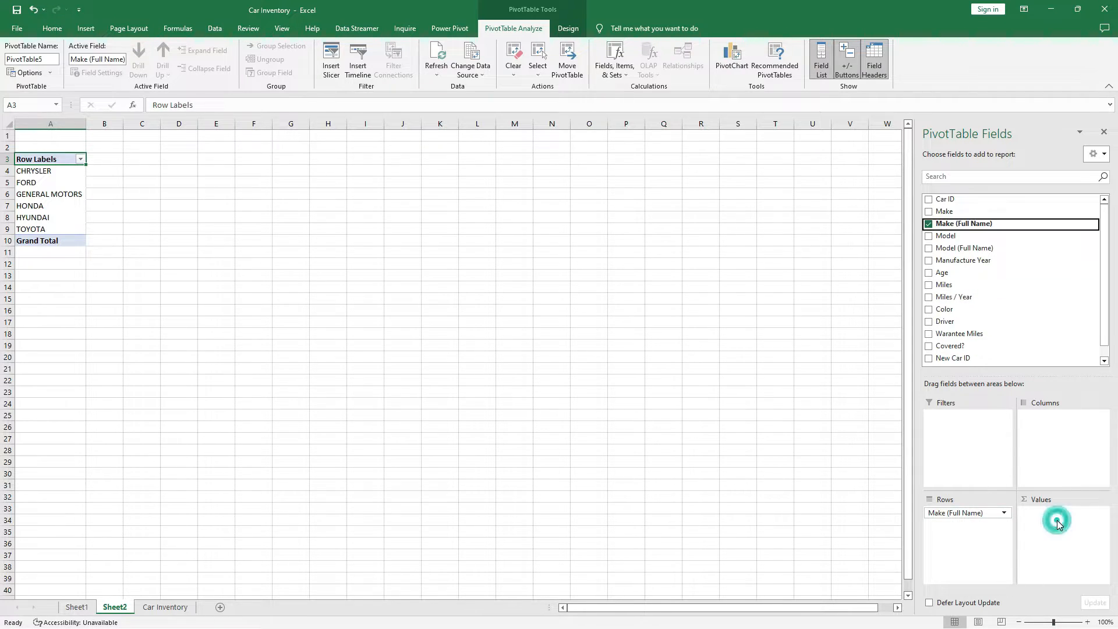
- Try Make (Full Name) and then Miles as the PivotTable's value field, removing each from the values again
left_click_drag(967, 217, 1050, 513)
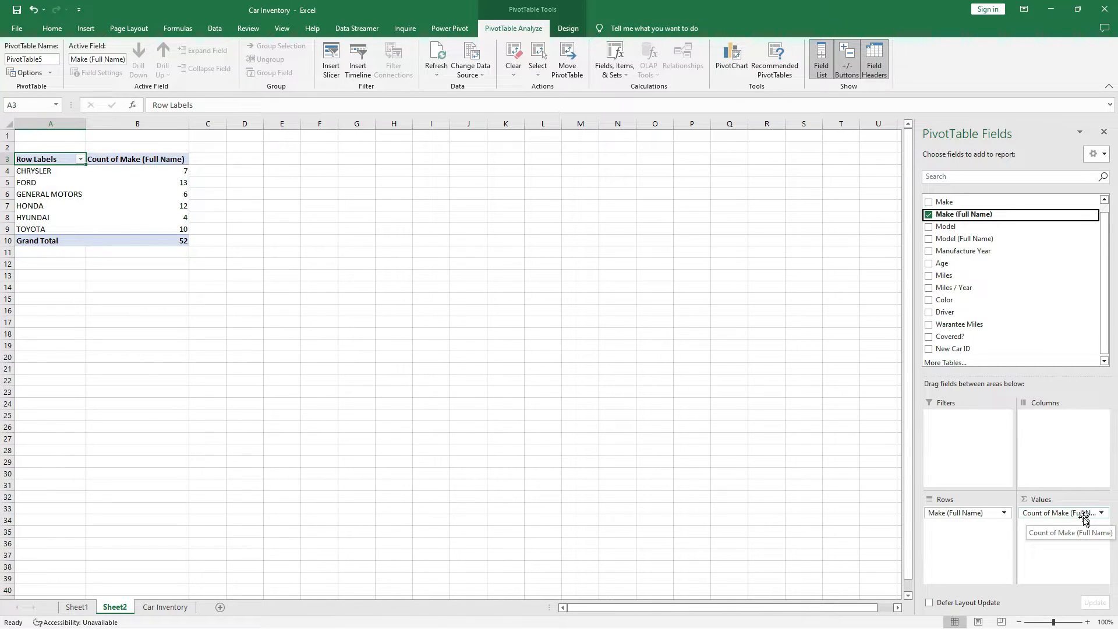
left_click_drag(1068, 518, 746, 442)
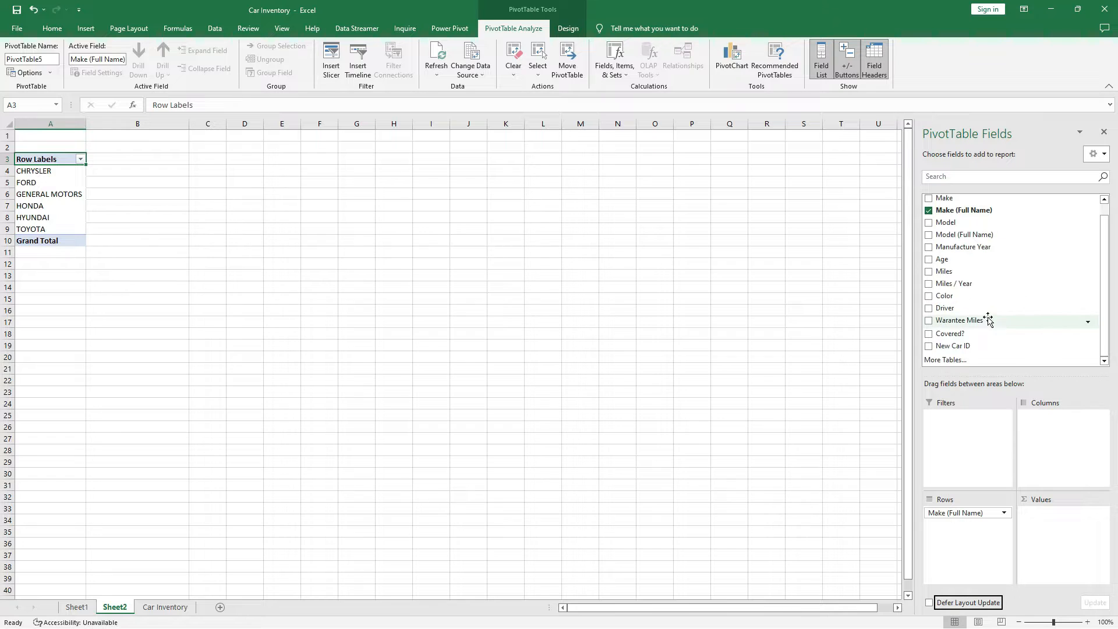
left_click_drag(967, 278, 1049, 519)
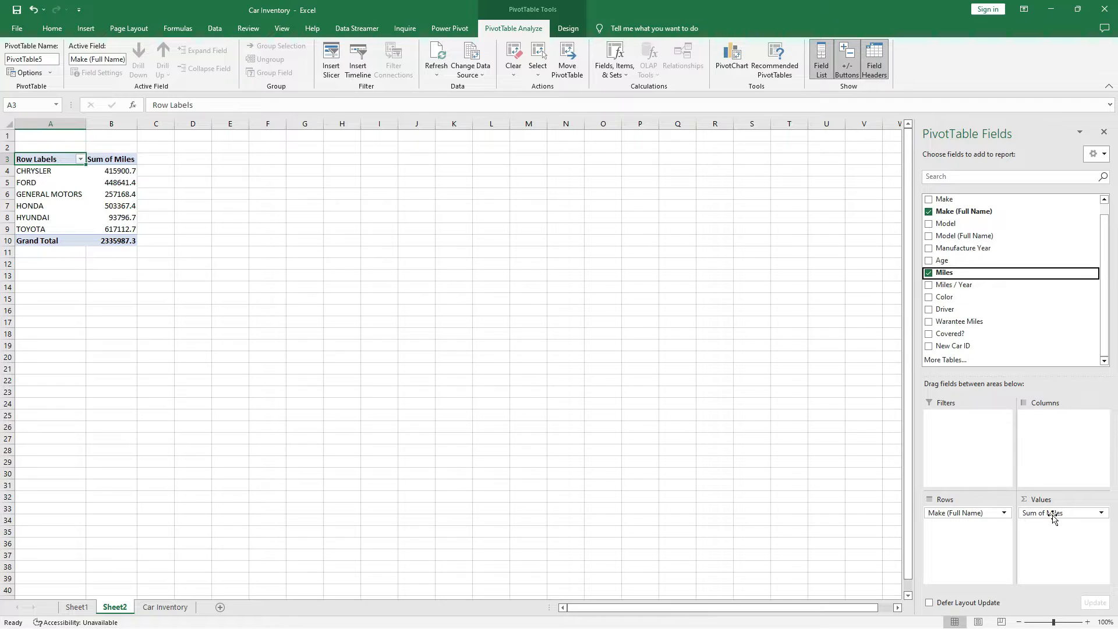
left_click_drag(1053, 519, 792, 370)
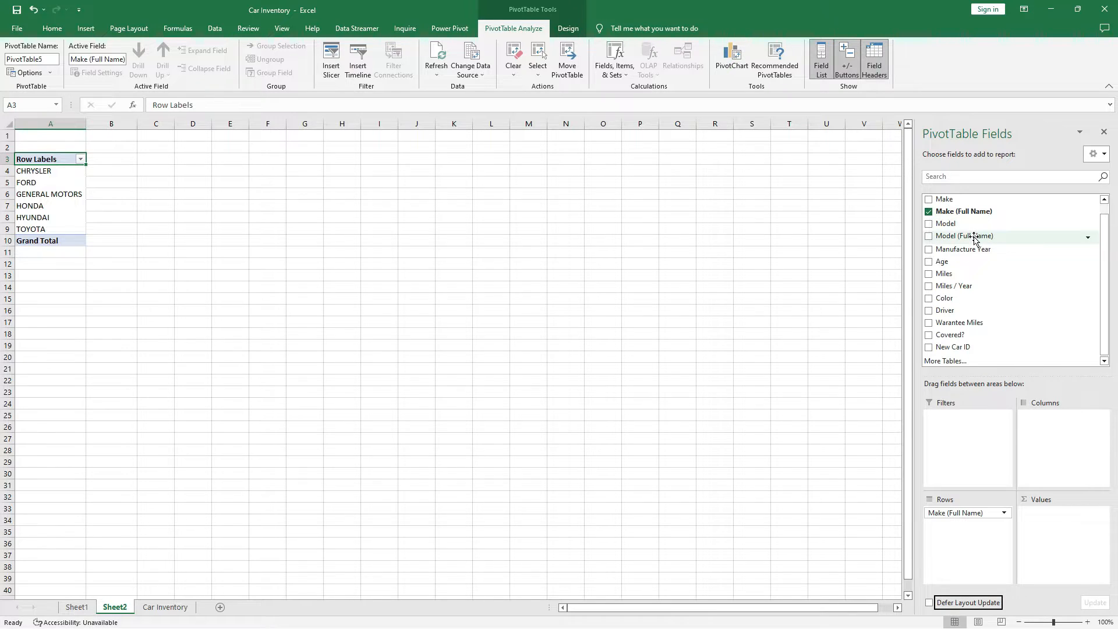
- Add the Model (Full Name) field to the PivotTable's values as a count
left_click_drag(973, 242, 1057, 520)
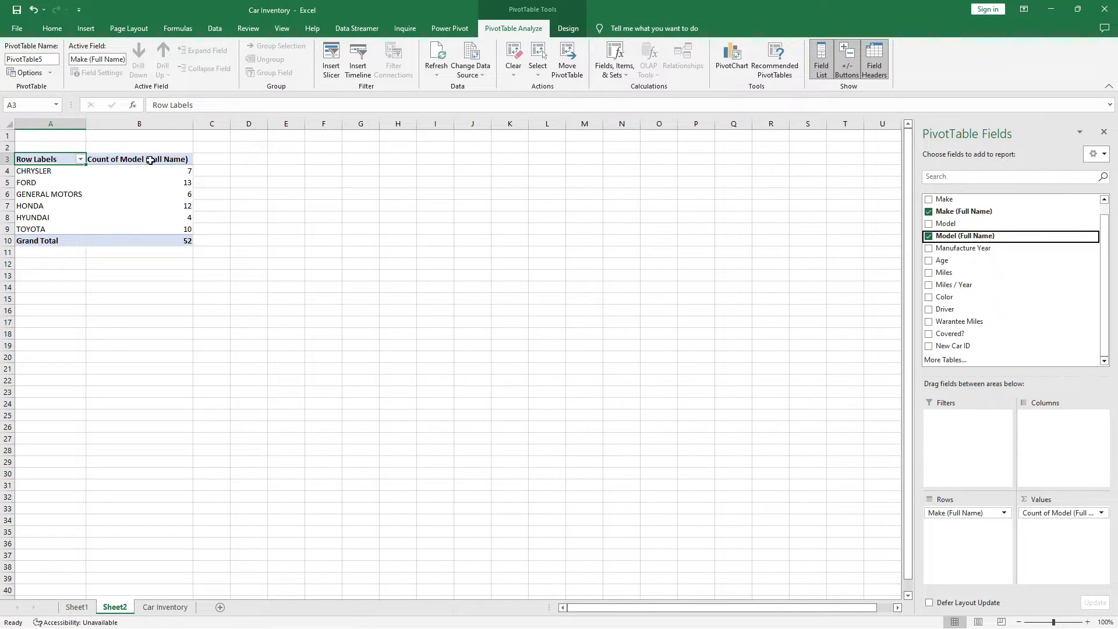
- Review the calculation types available in the value field settings of Model (Full Name), leaving the settings without changes
left_click(1101, 513)
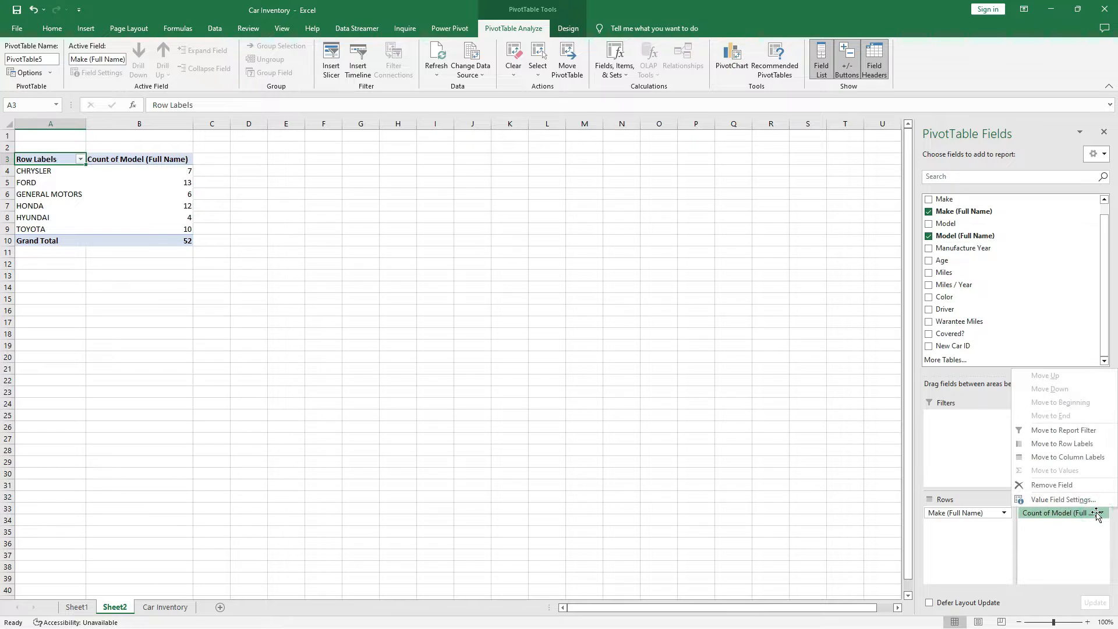
left_click(1063, 500)
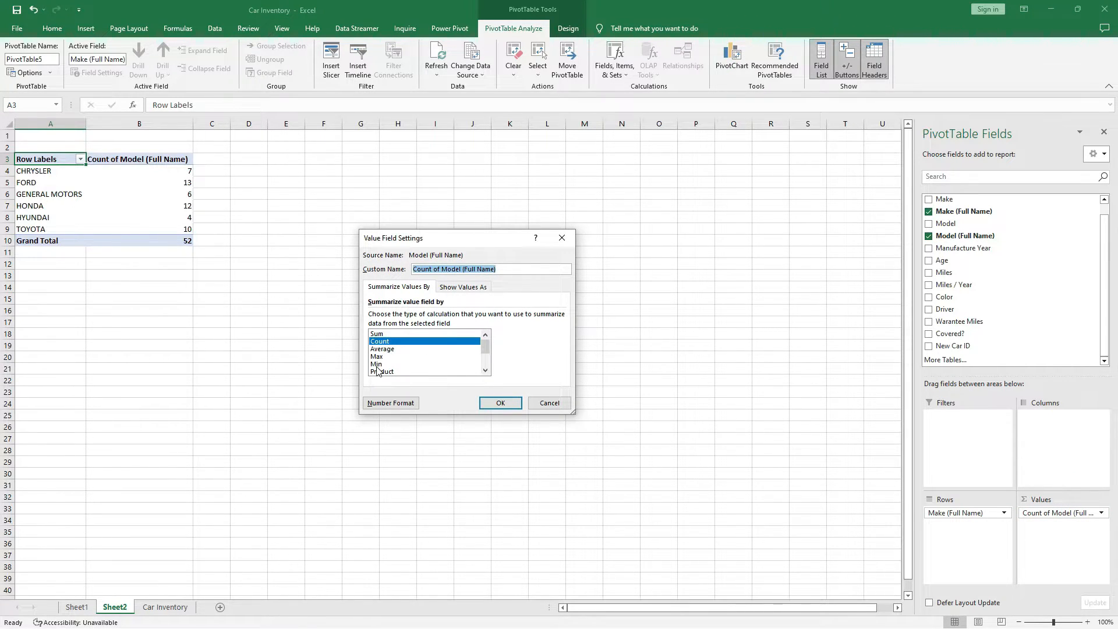
left_click_drag(485, 347, 487, 362)
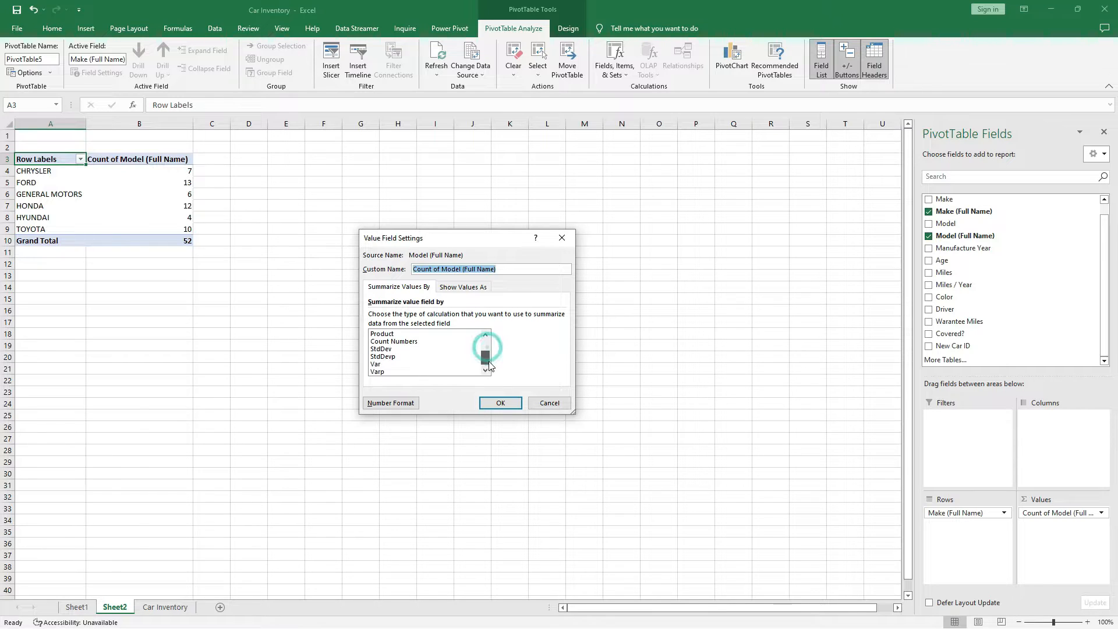
left_click(562, 238)
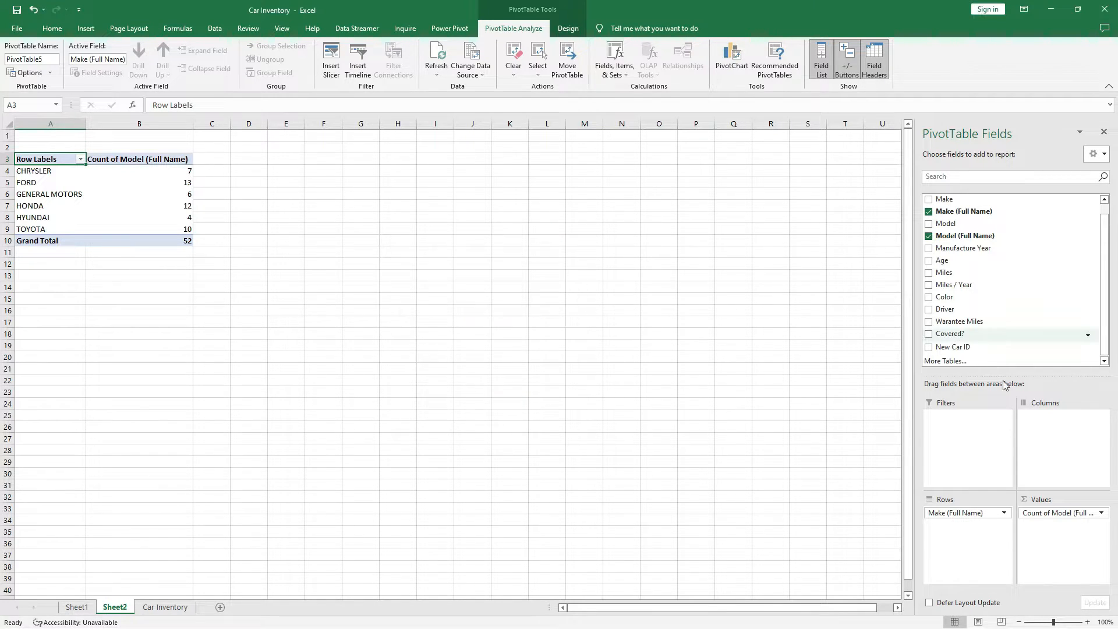
left_click(1049, 513)
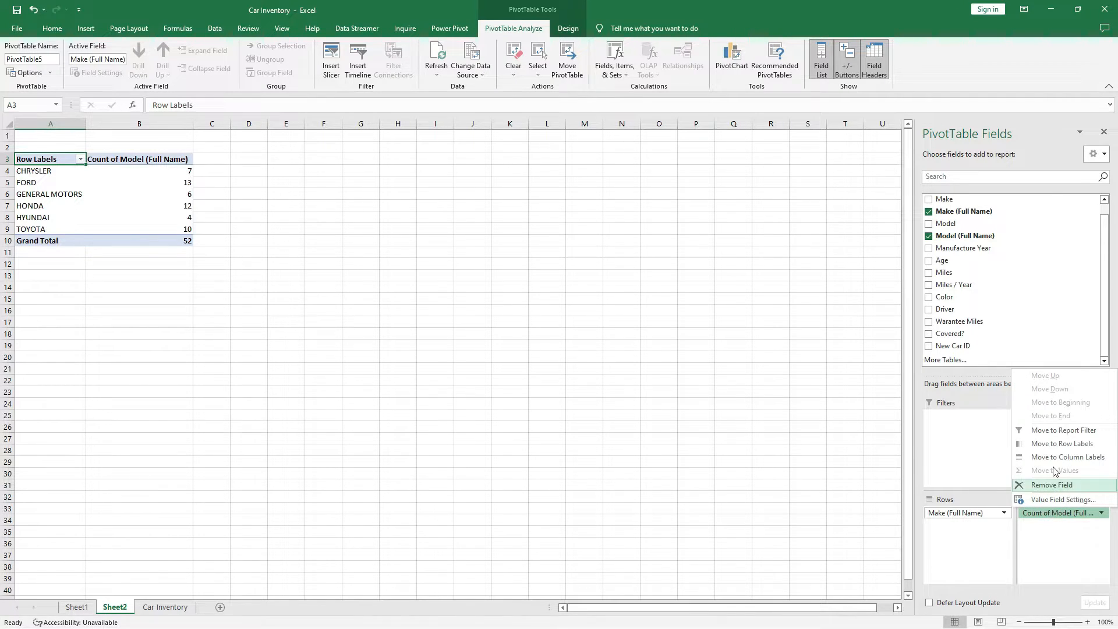
left_click(1058, 502)
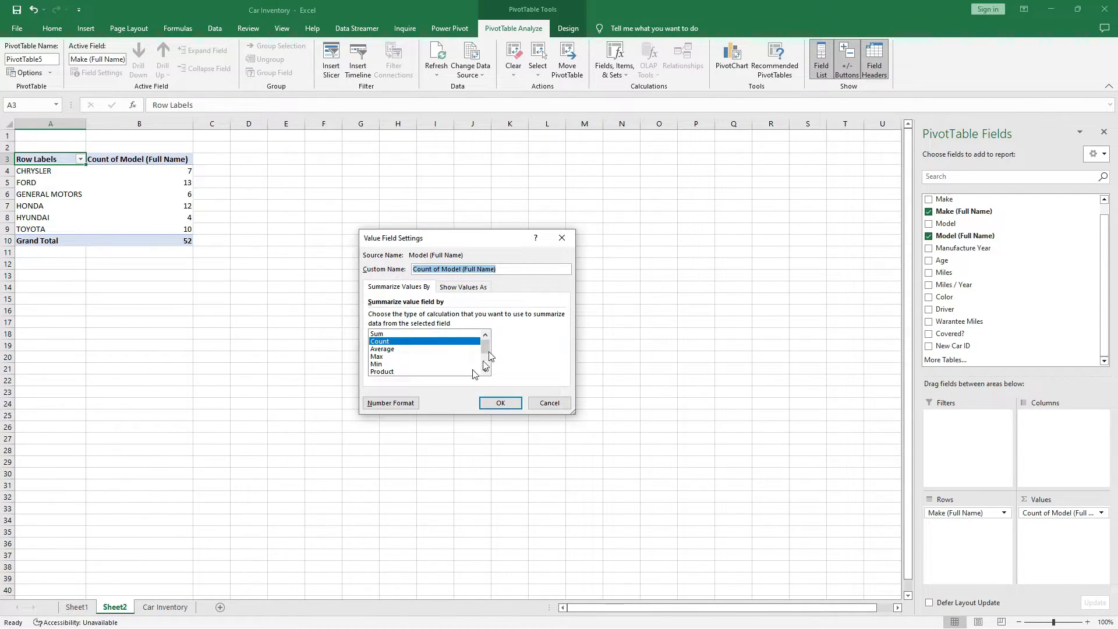
left_click(562, 238)
- Rename the PivotTable headers to MODEL NAME for the row labels and COUNT OF MODEL for the values
left_click(140, 161)
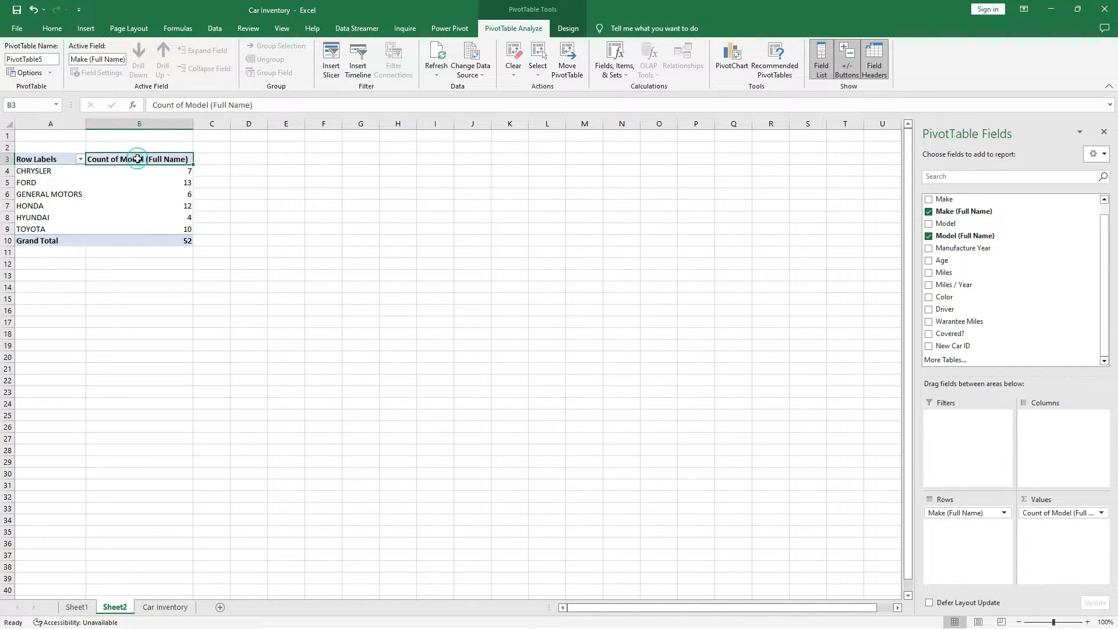
left_click(41, 159)
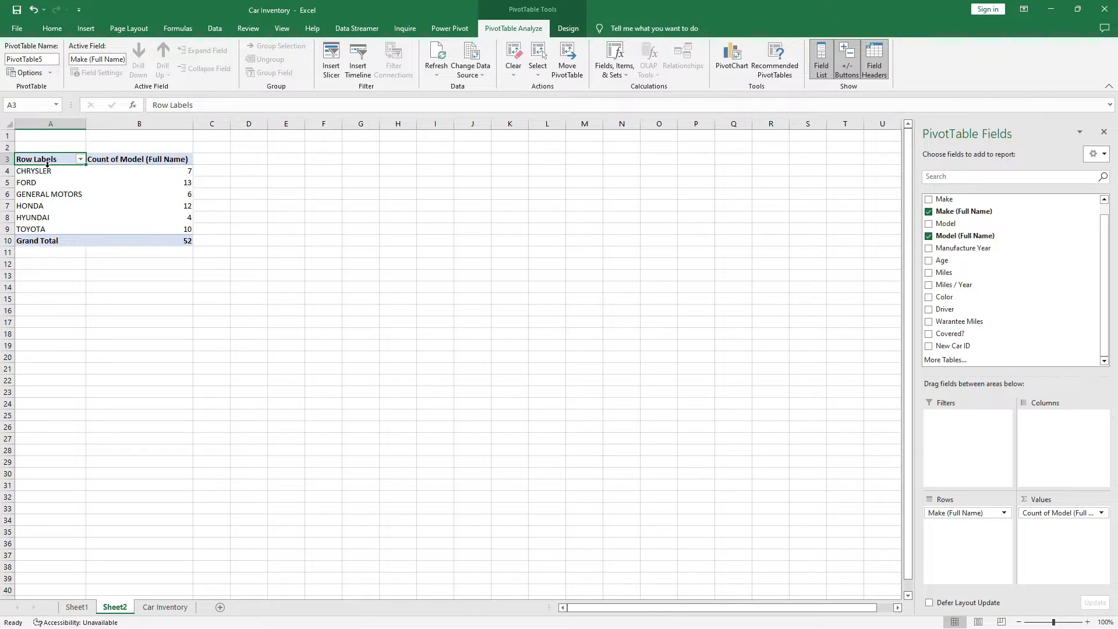
type("m")
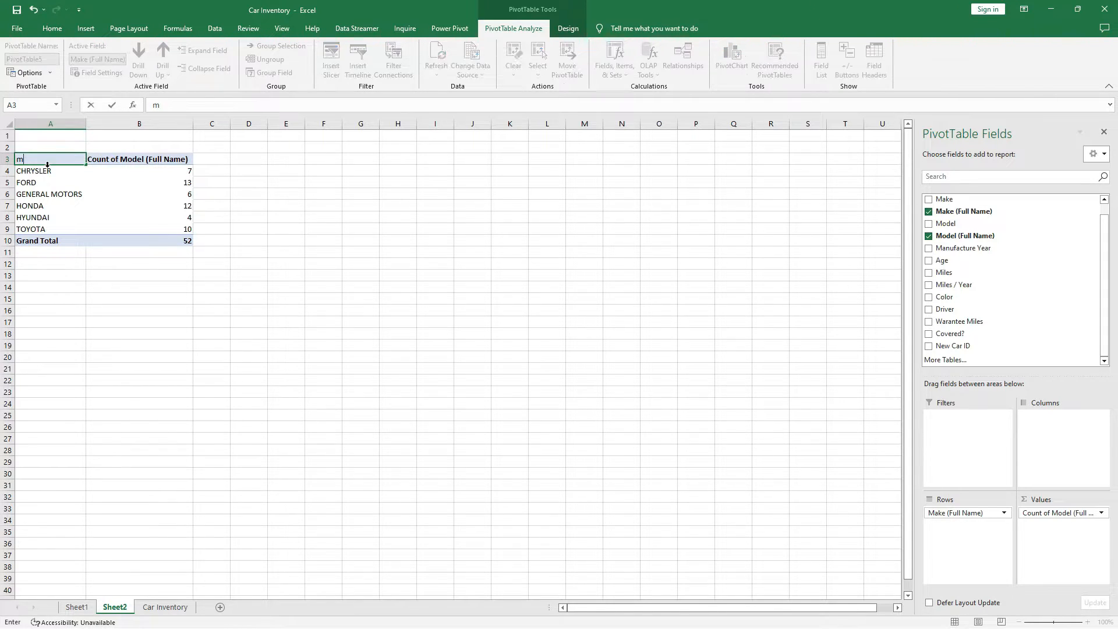
type("ODEL NAME")
key("Tab")
type("CO")
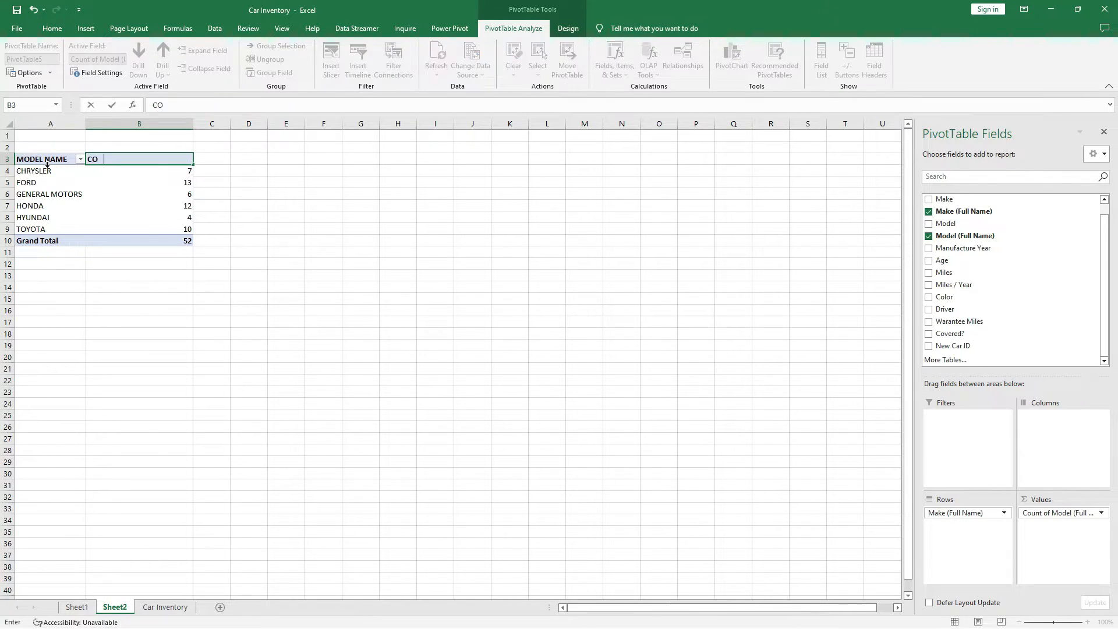
type("UNT OF MODEL")
left_click(162, 172)
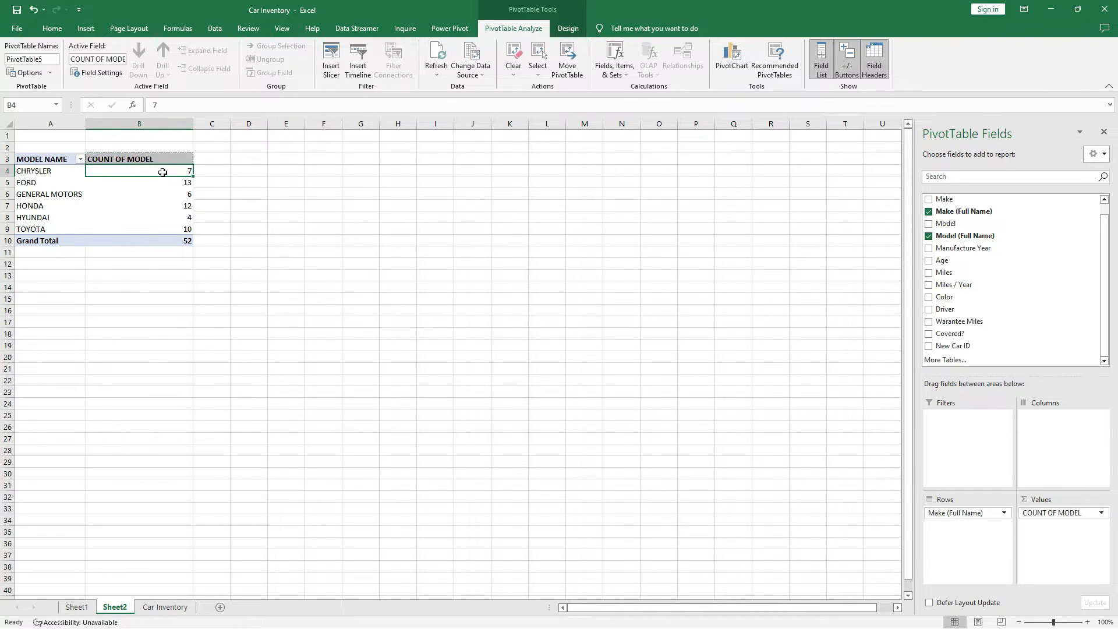
- Examine the model count of each make row by row, from Chrysler to Toyota
left_click(7, 172)
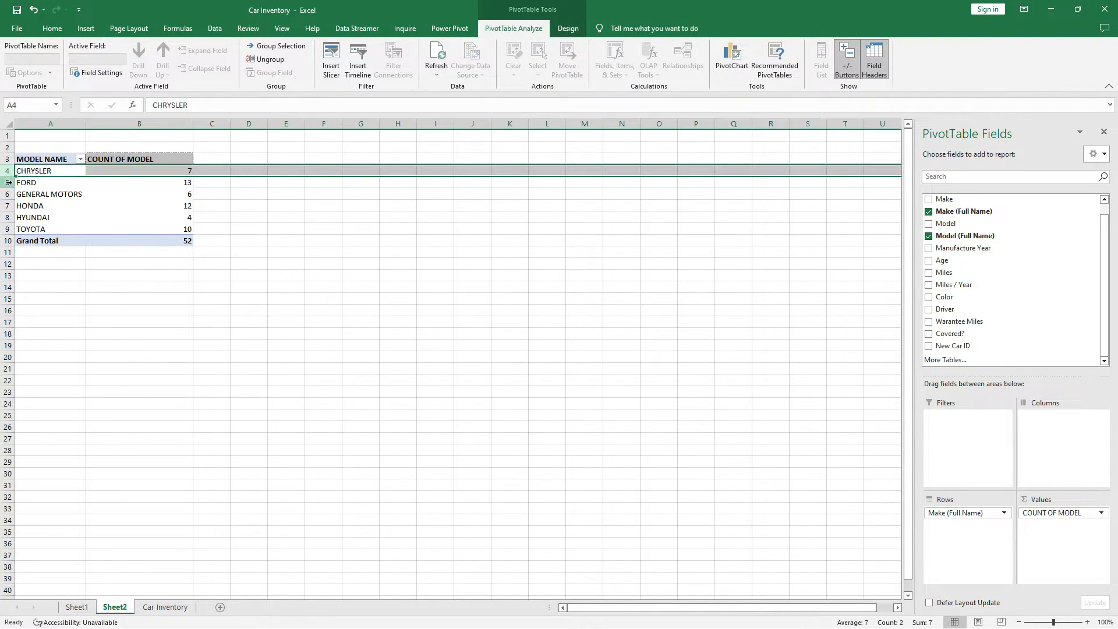
left_click(6, 183)
left_click(8, 195)
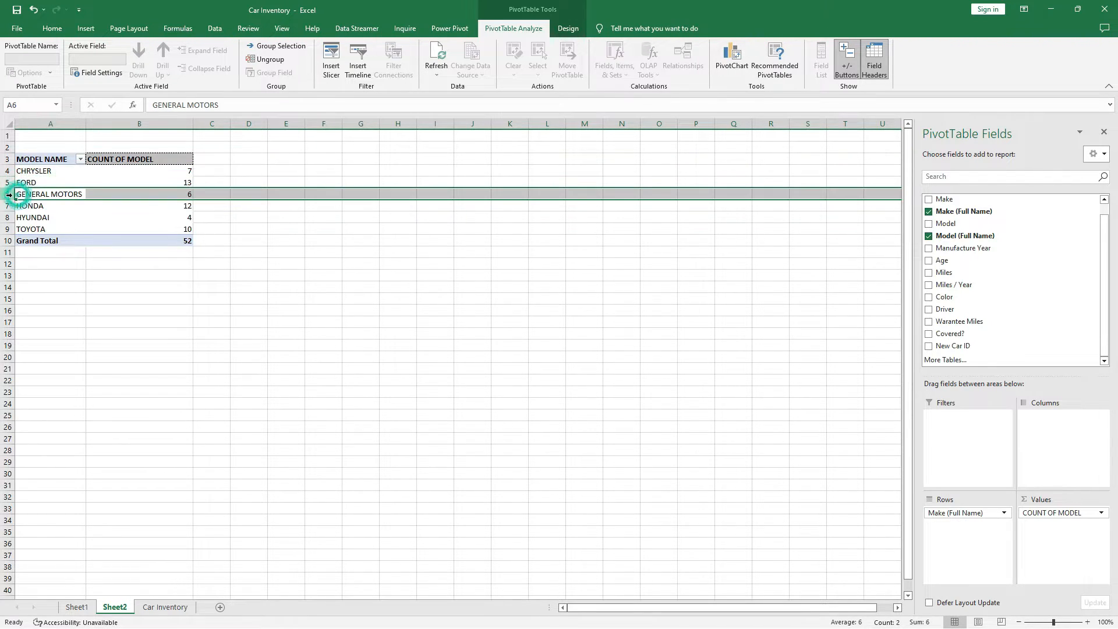
left_click(9, 206)
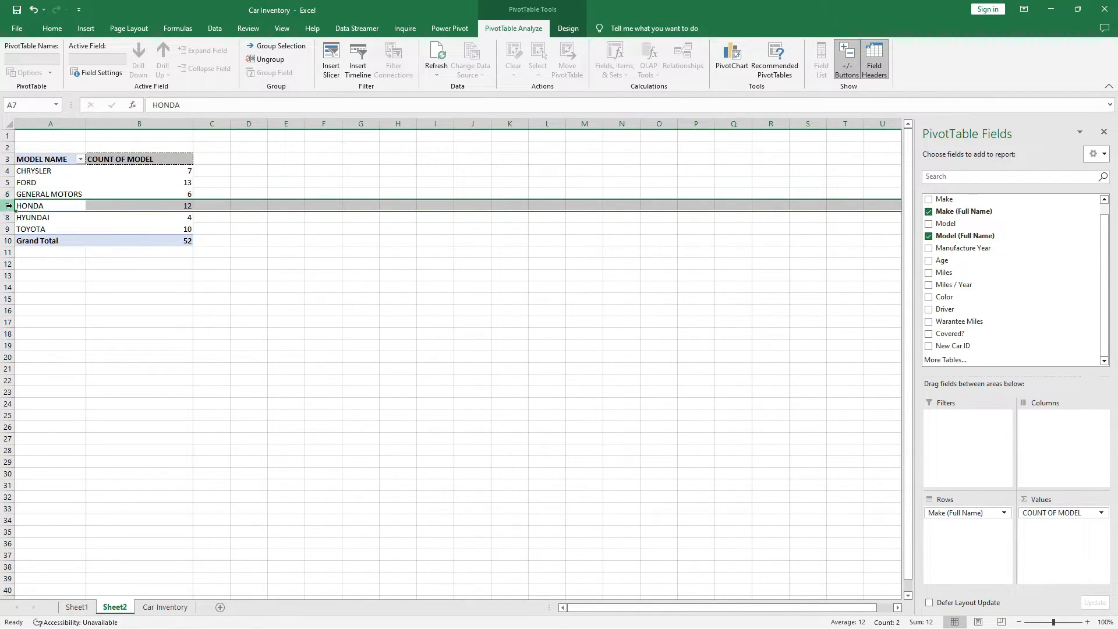
left_click(8, 217)
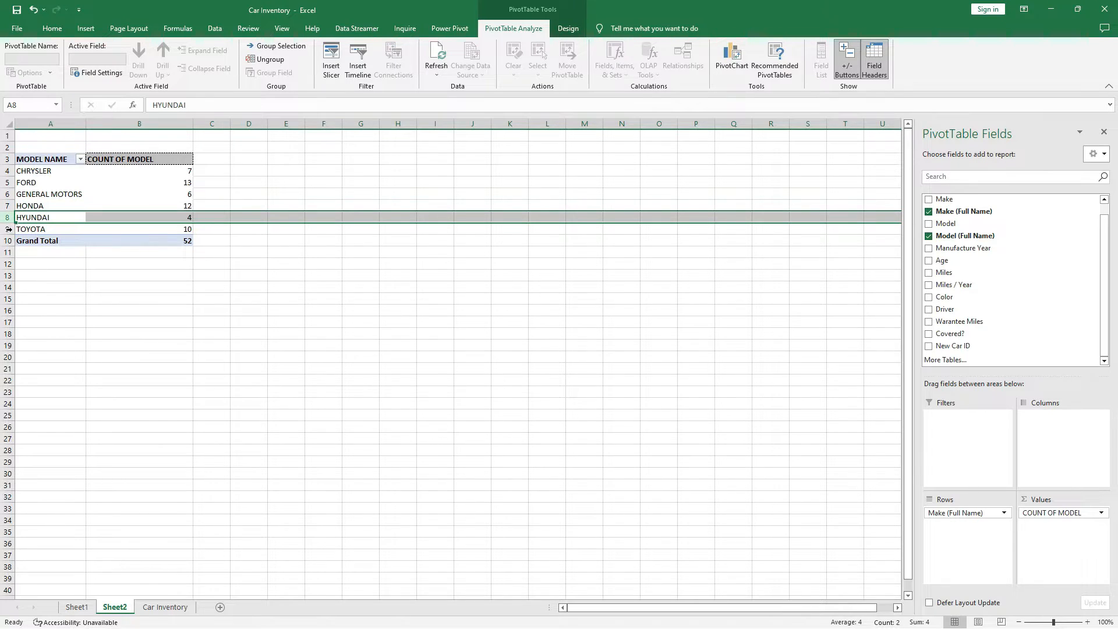
left_click(9, 229)
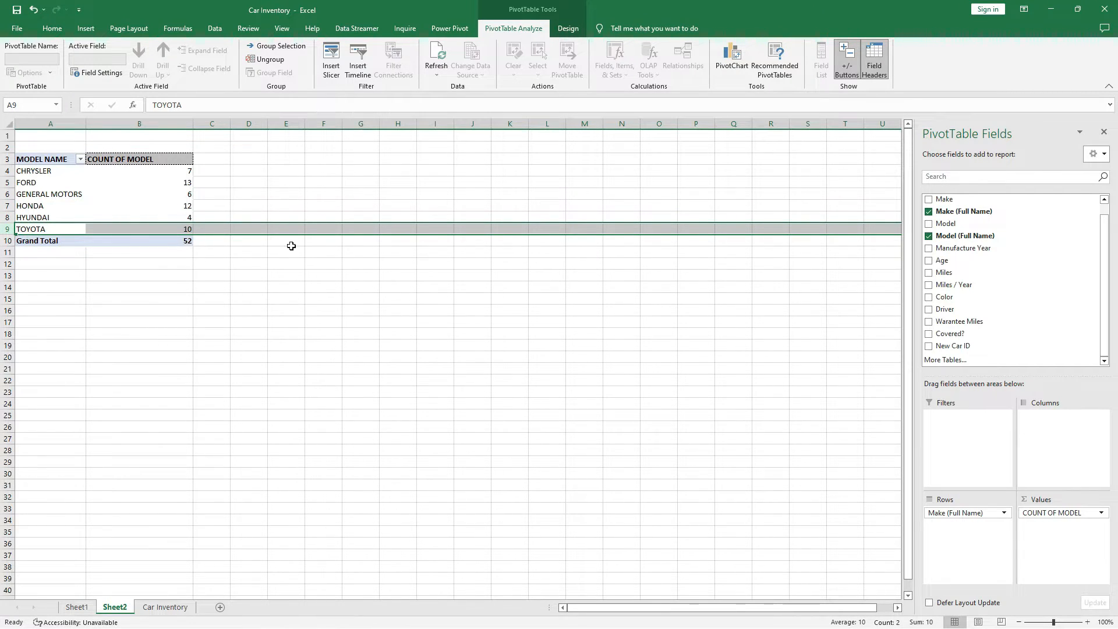
left_click(190, 271)
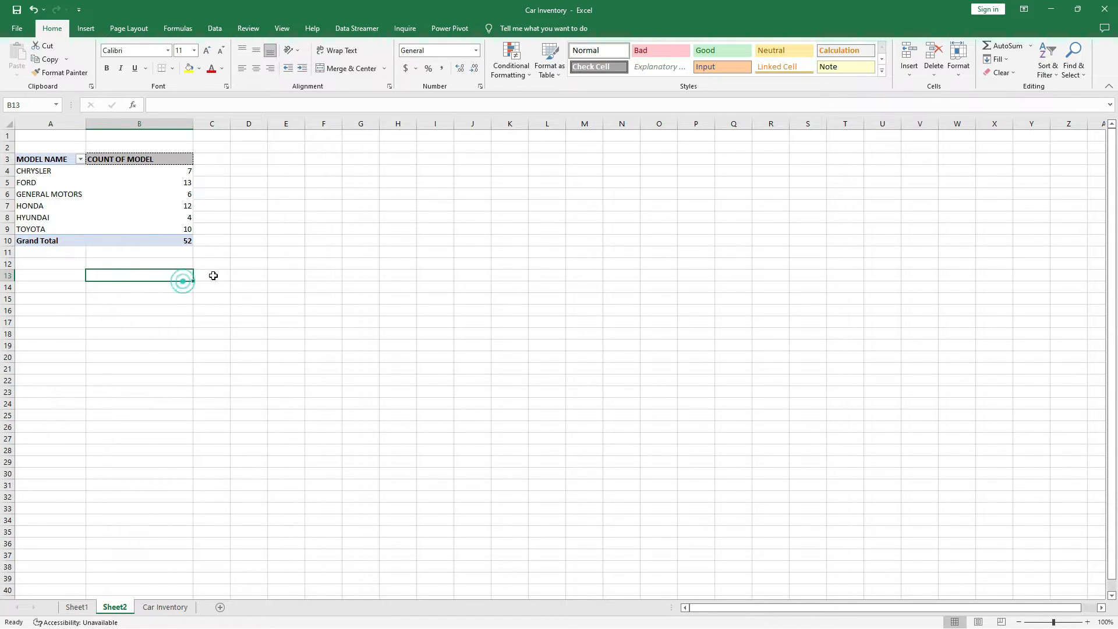
left_click(249, 264)
left_click(220, 261)
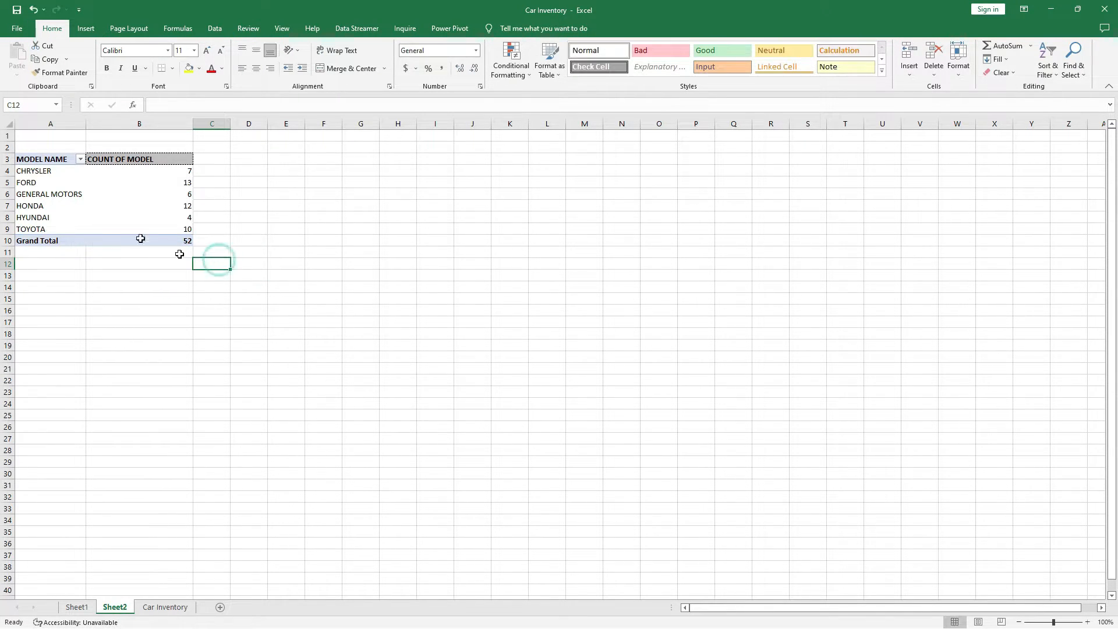
left_click(236, 159)
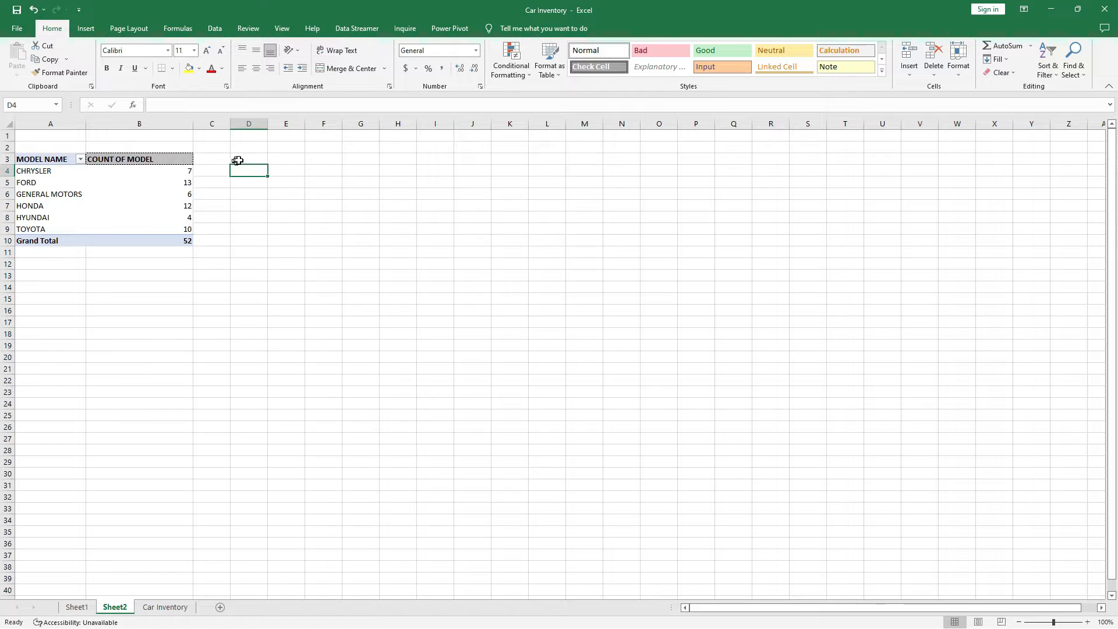
left_click(210, 159)
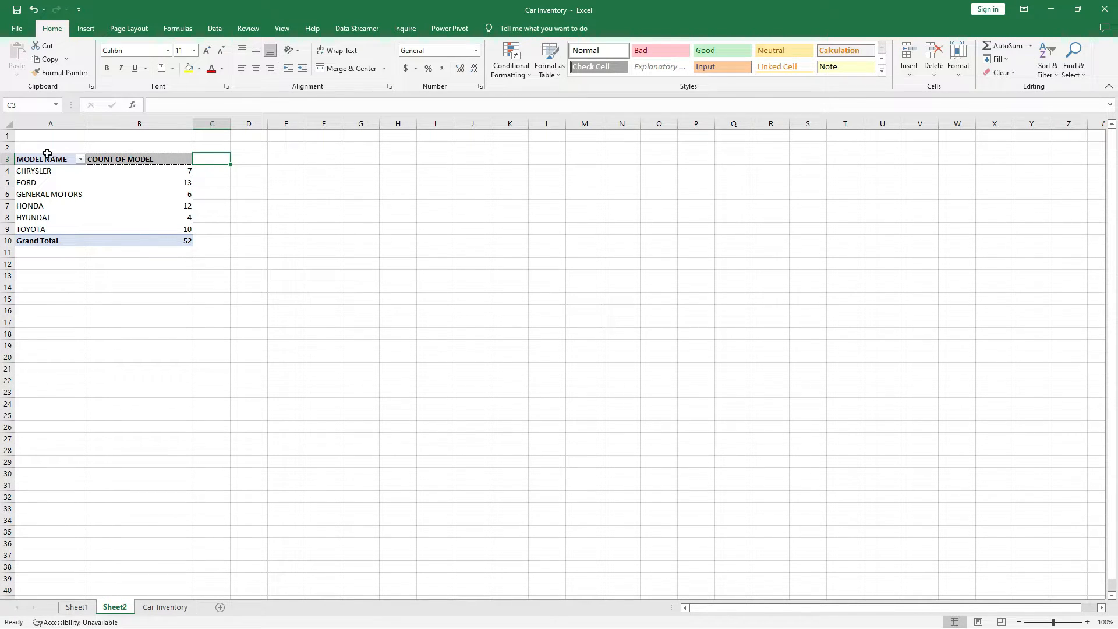
- Copy the entire PivotTable, including its headers and Grand Total row, and paste the copy starting at cell A15
left_click_drag(40, 161, 172, 236)
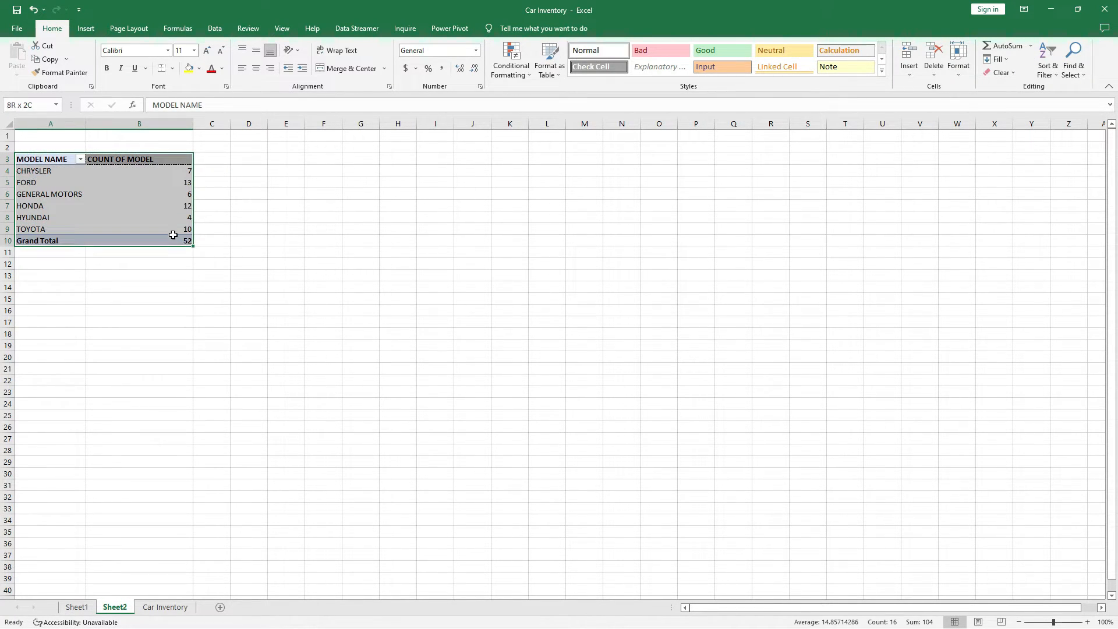
right_click(48, 159)
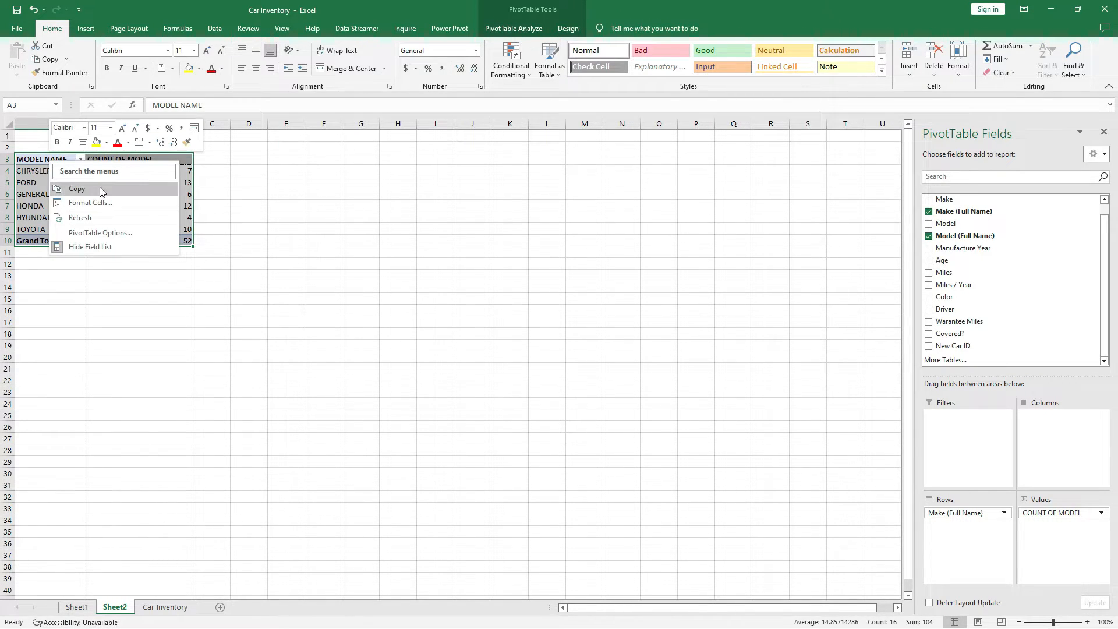
left_click(100, 190)
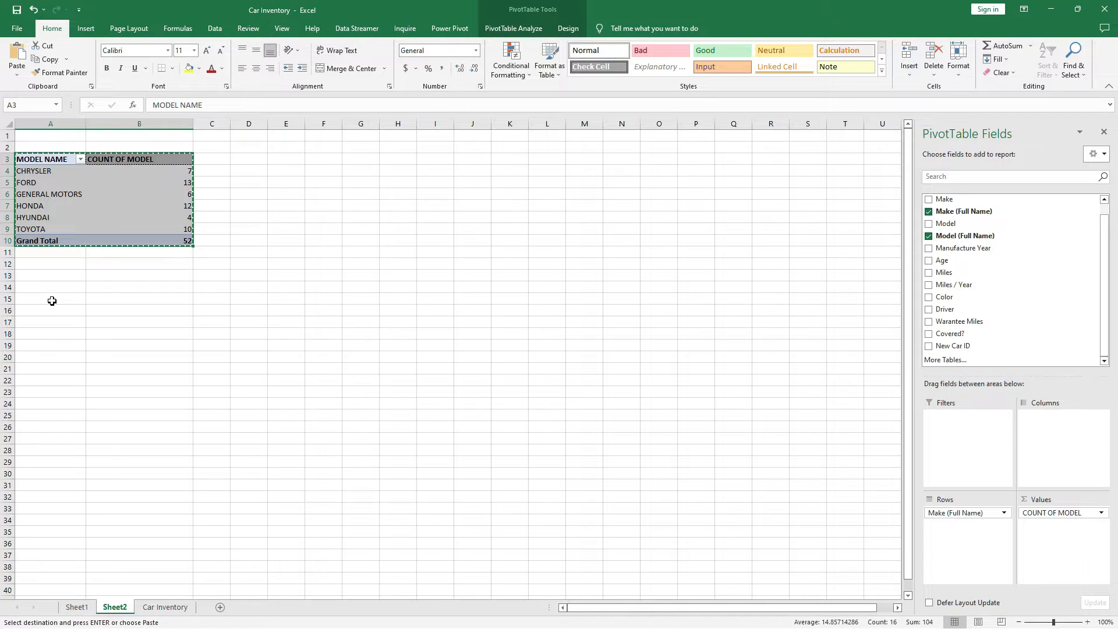
left_click(52, 300)
right_click(52, 301)
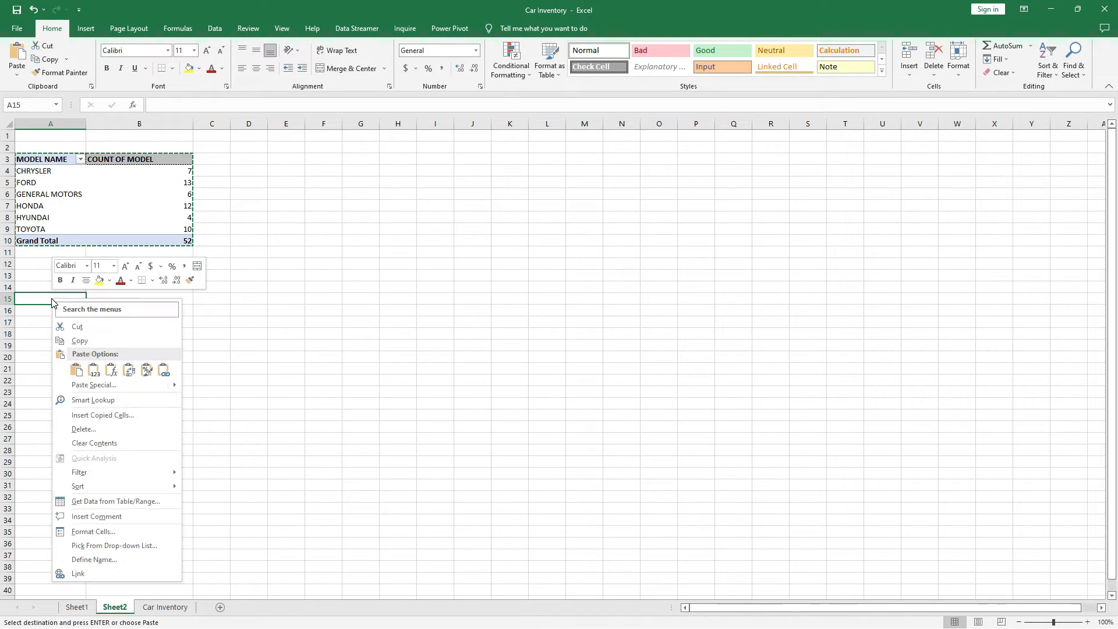
left_click(77, 371)
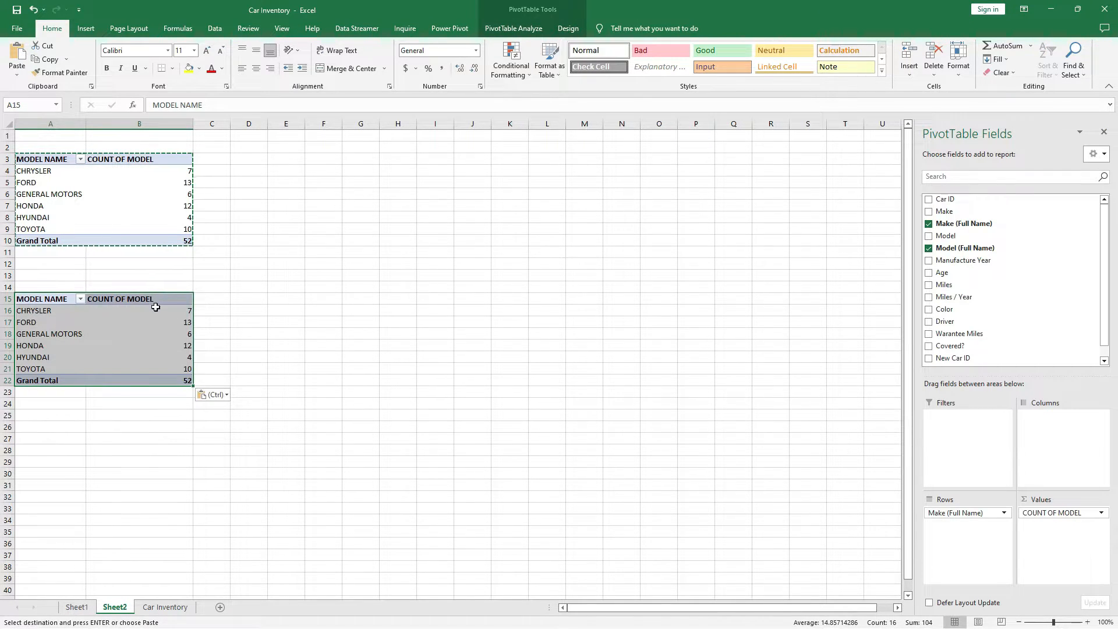
- Replace the COUNT OF MODEL values in the copied PivotTable with the sum of the Miles field
left_click(156, 298)
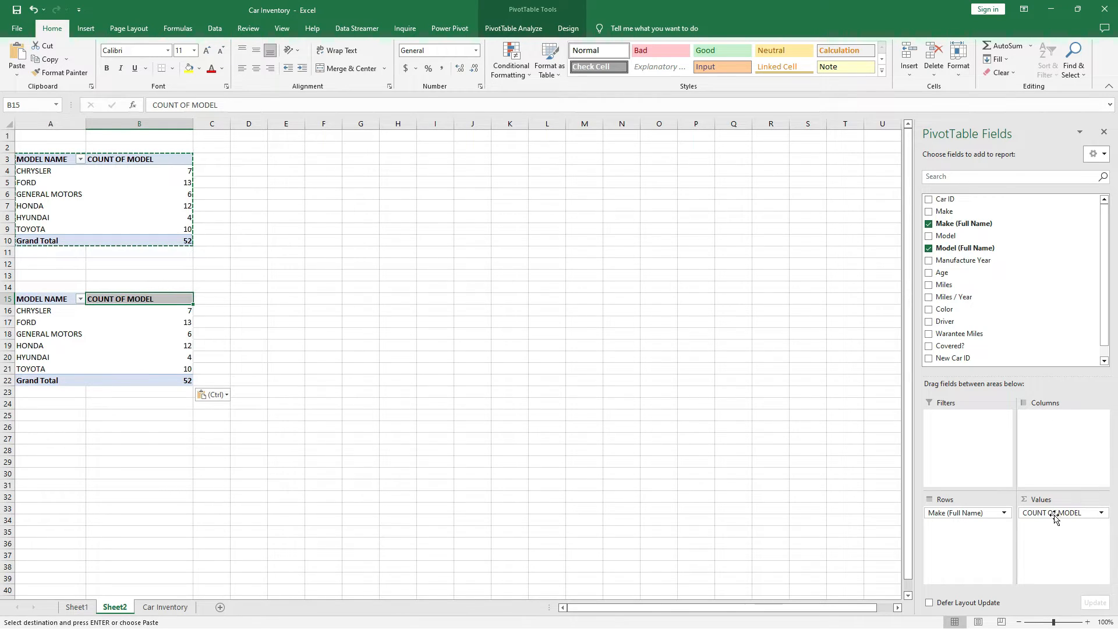
left_click_drag(1056, 516, 844, 499)
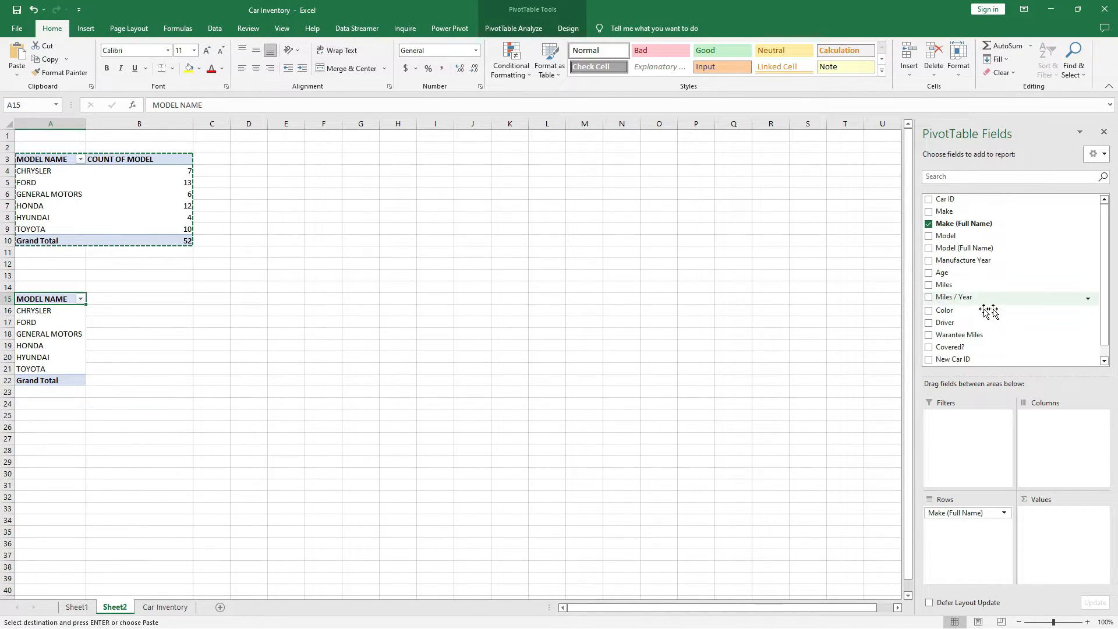
left_click(963, 285)
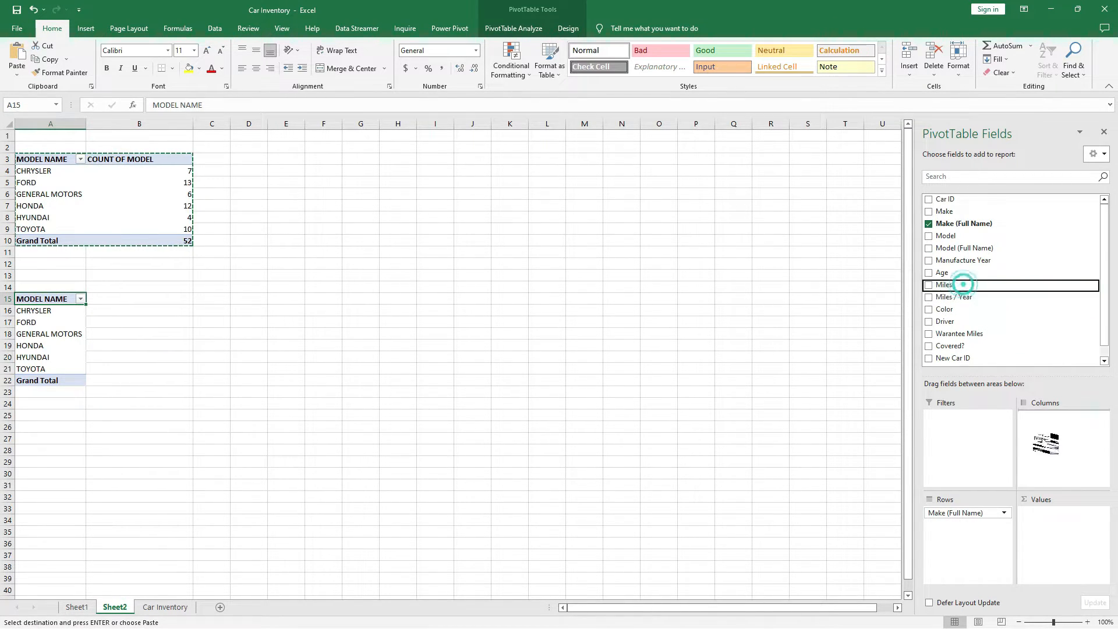
left_click_drag(1045, 444, 1050, 525)
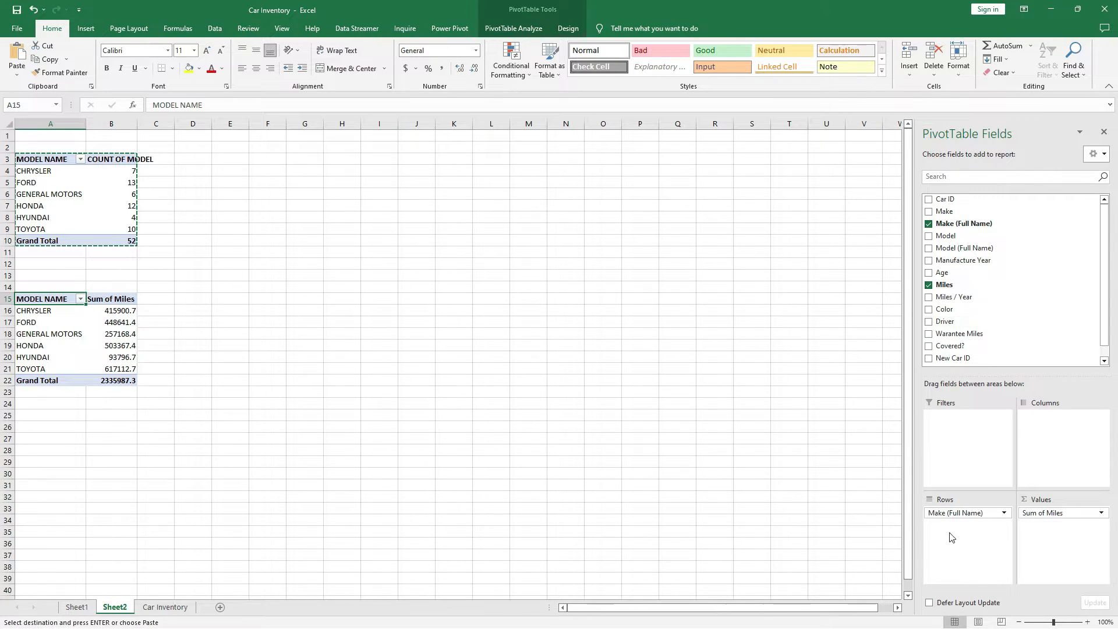
- Replace Make (Full Name) with the Driver field as the row labels of the copied PivotTable
left_click(955, 514)
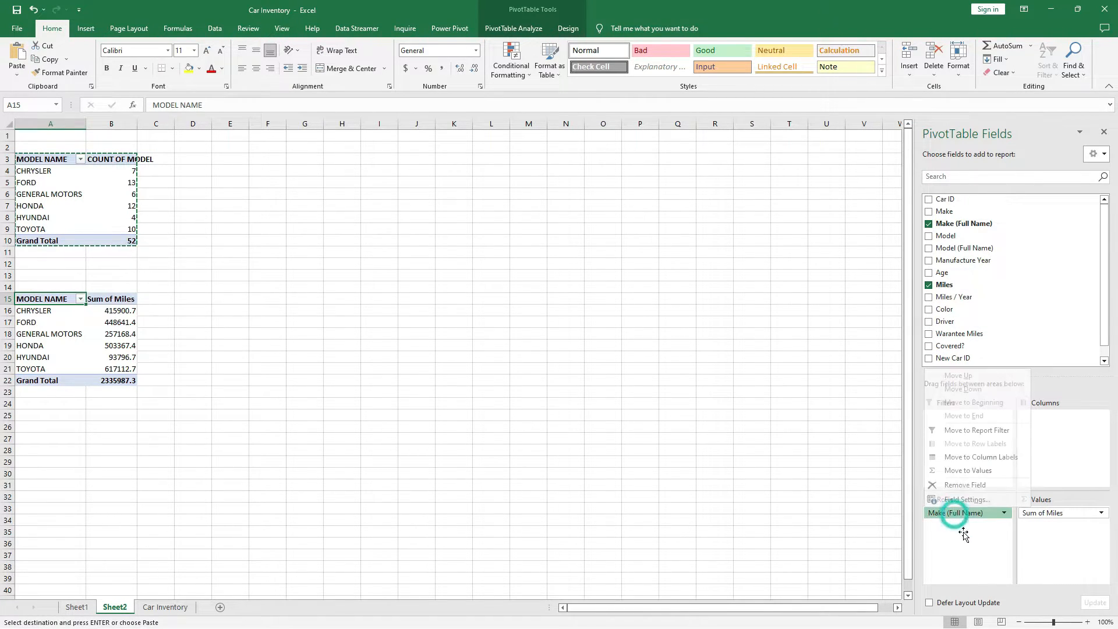
left_click_drag(961, 515, 861, 491)
left_click_drag(834, 483, 836, 481)
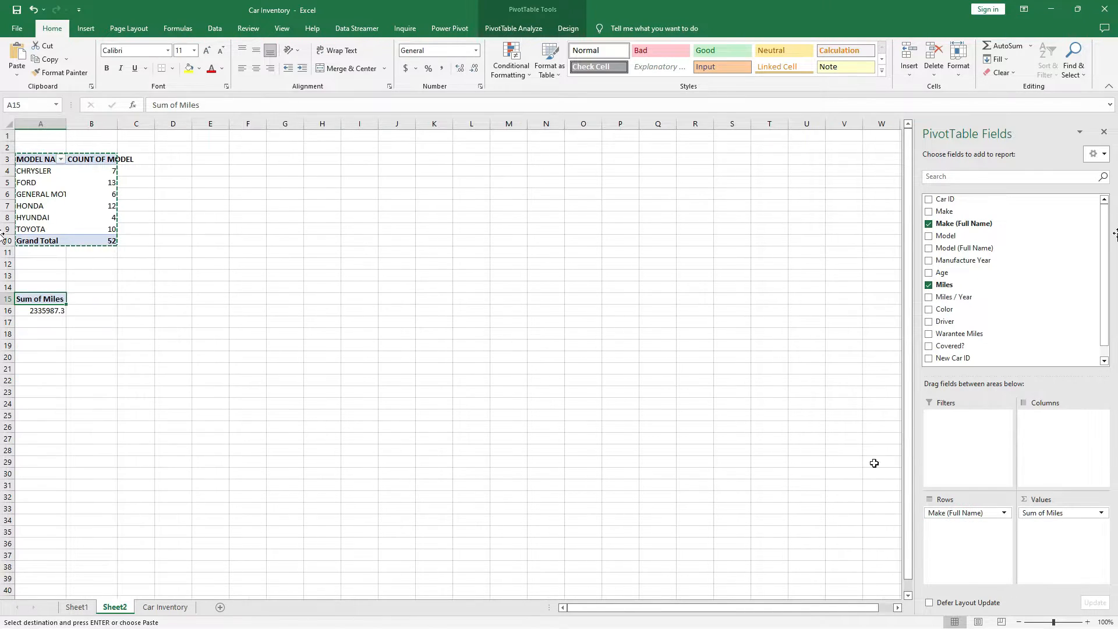
left_click_drag(955, 324, 946, 528)
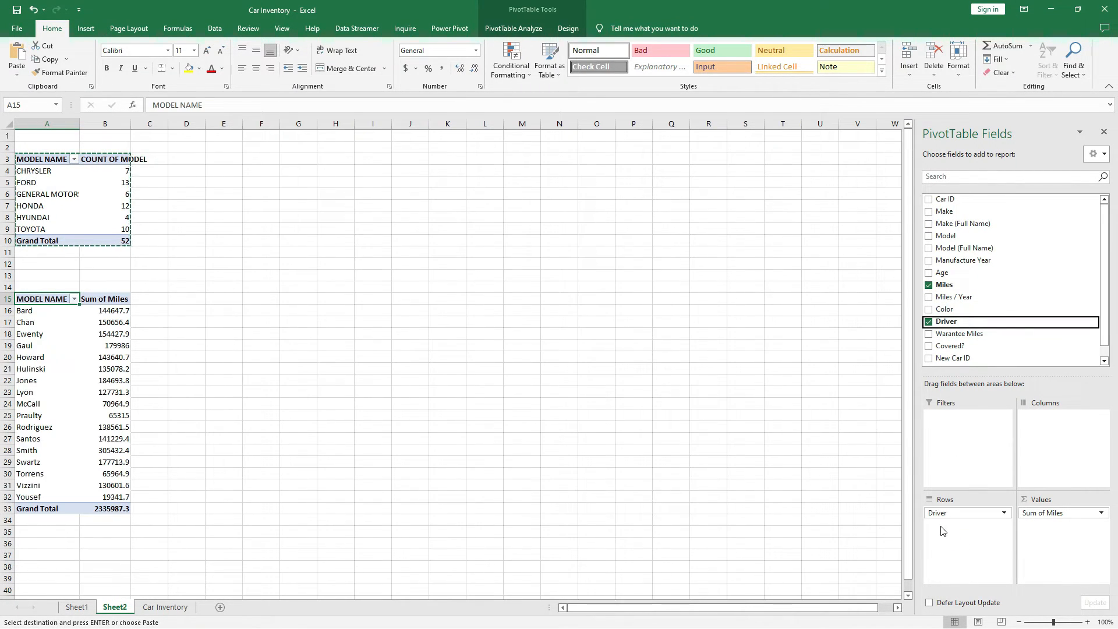
- Examine the sum of miles for each driver in the second PivotTable, from the first driver row down to the Grand Total
left_click(99, 312)
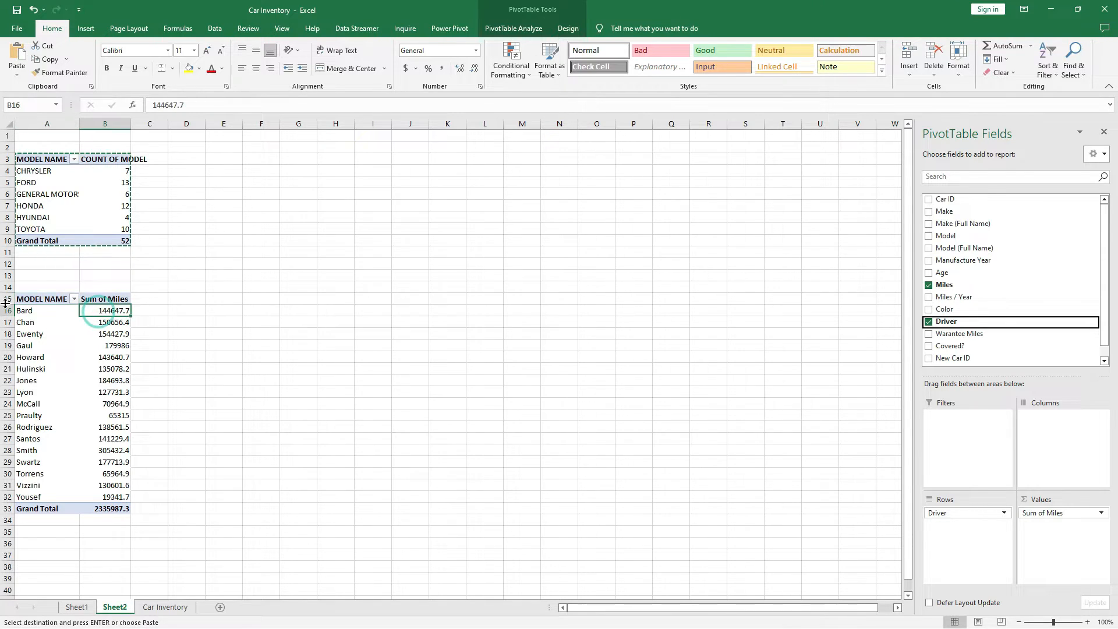
left_click(169, 310)
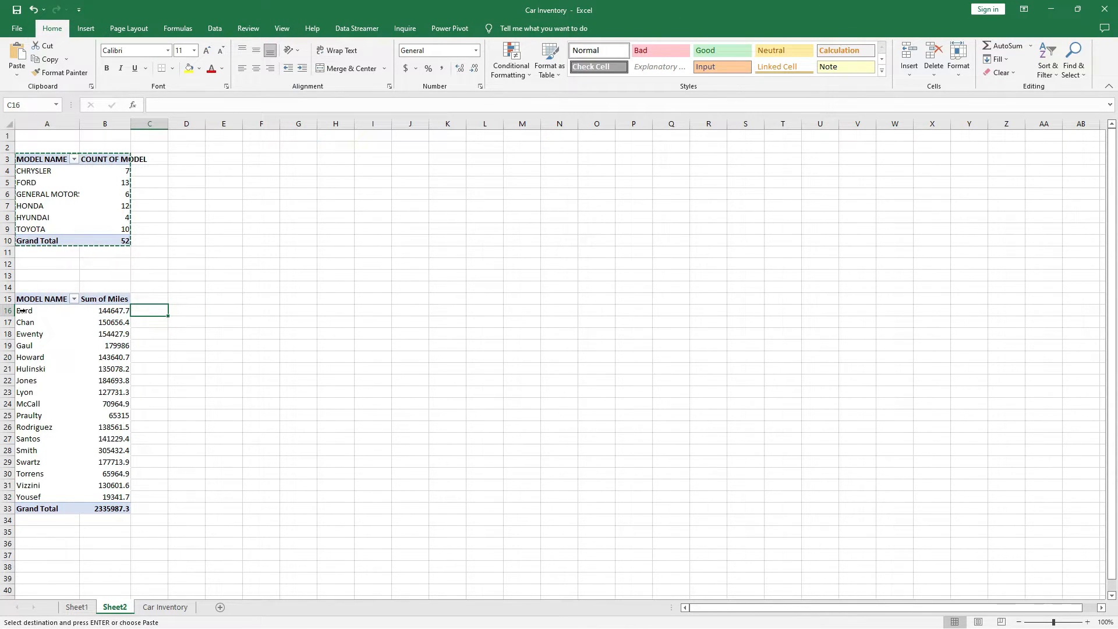
left_click_drag(21, 311, 93, 307)
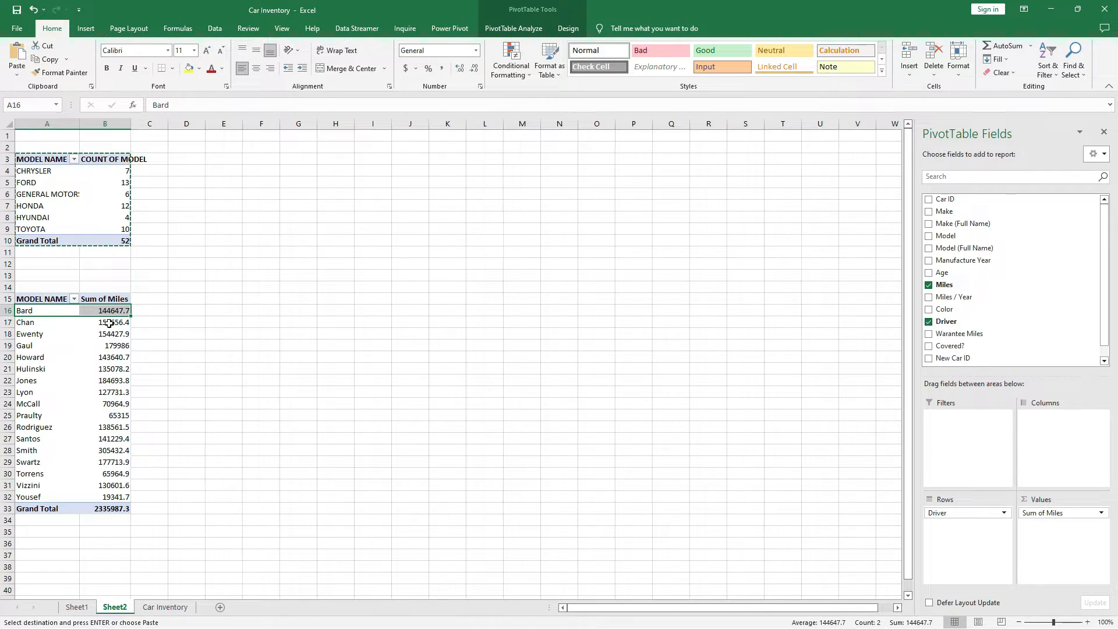
left_click(112, 312)
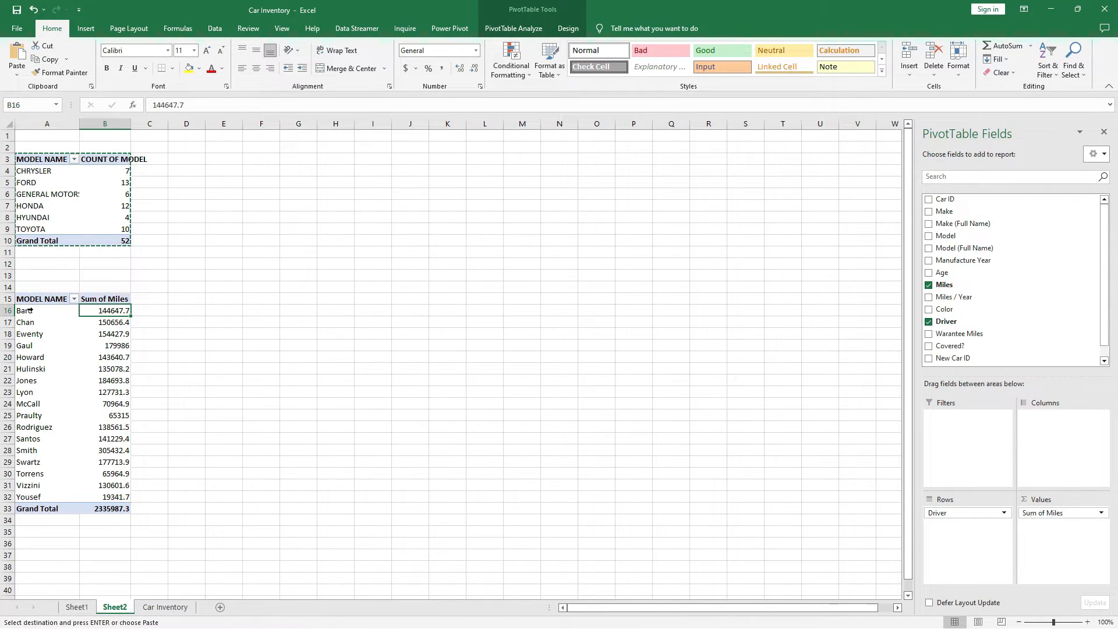
left_click_drag(30, 311, 93, 497)
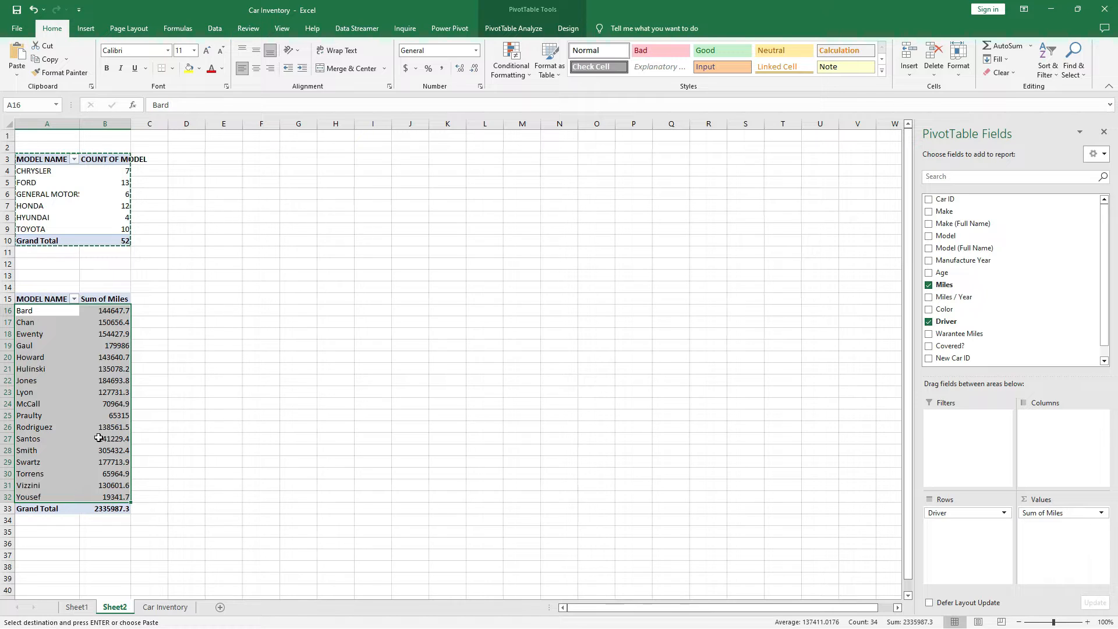
left_click(105, 461)
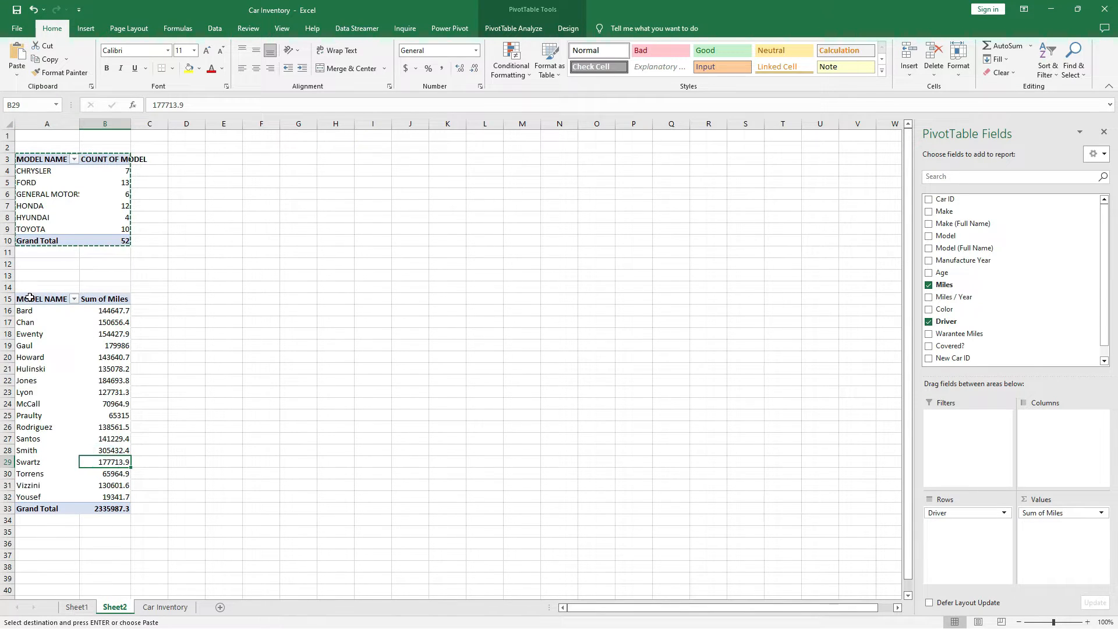
left_click_drag(30, 298, 110, 497)
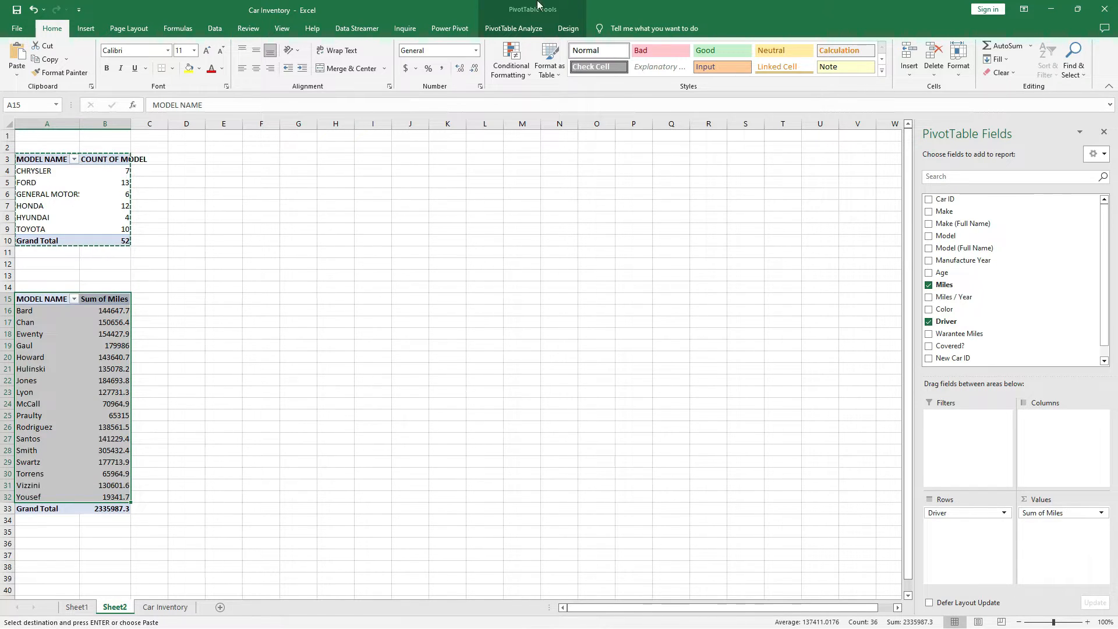
left_click(186, 473)
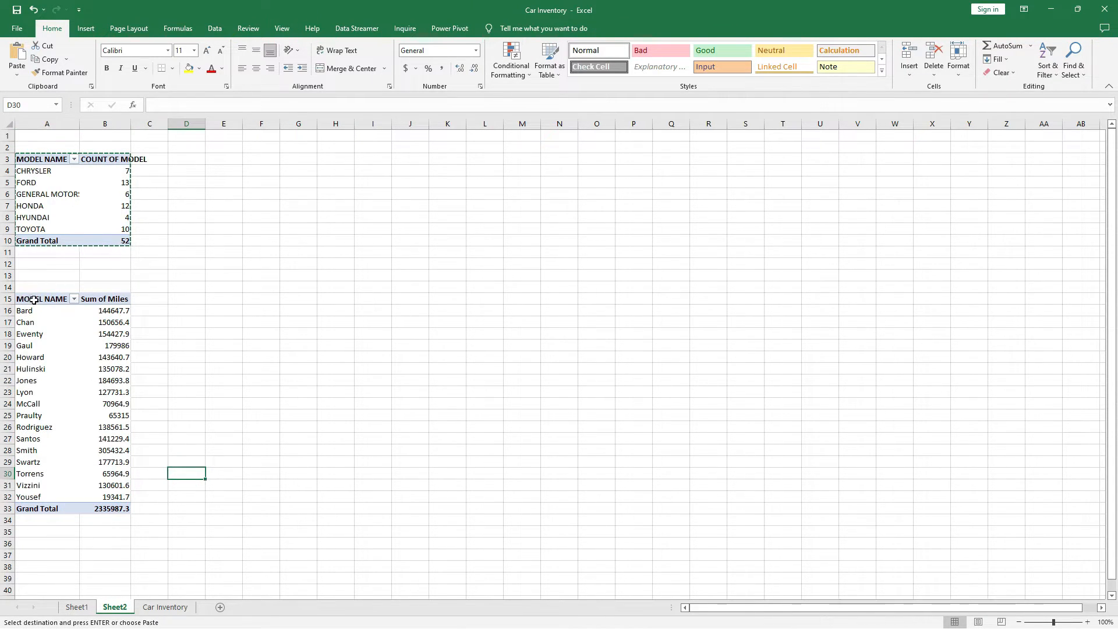
left_click_drag(33, 300, 88, 511)
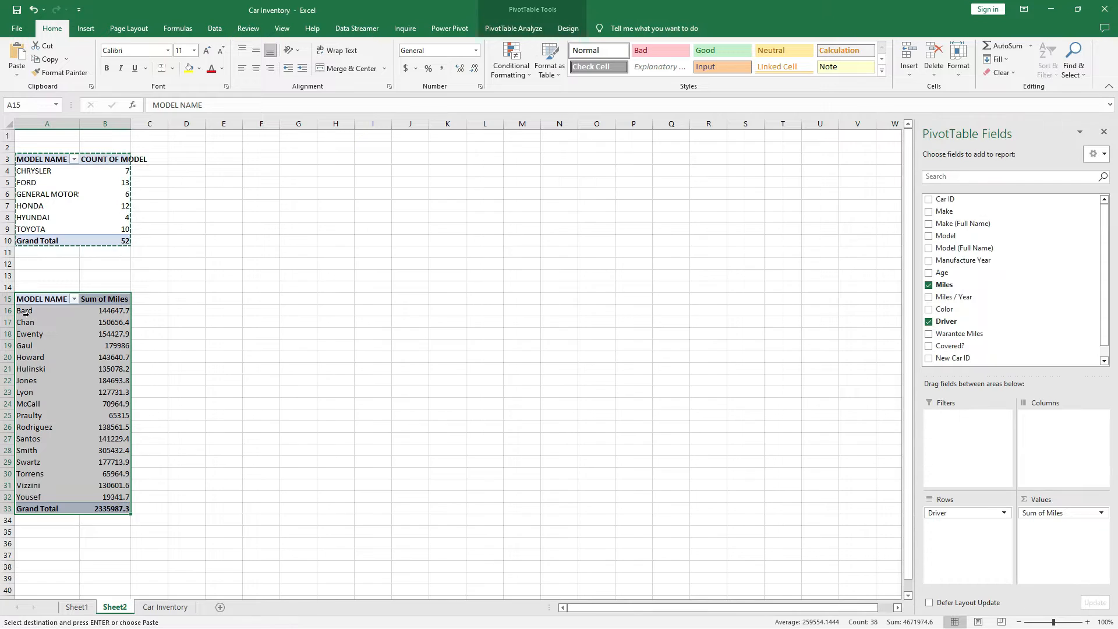
- Insert a Clustered Bar PivotChart showing the sum of miles per driver from the second PivotTable
left_click_drag(30, 309, 105, 310)
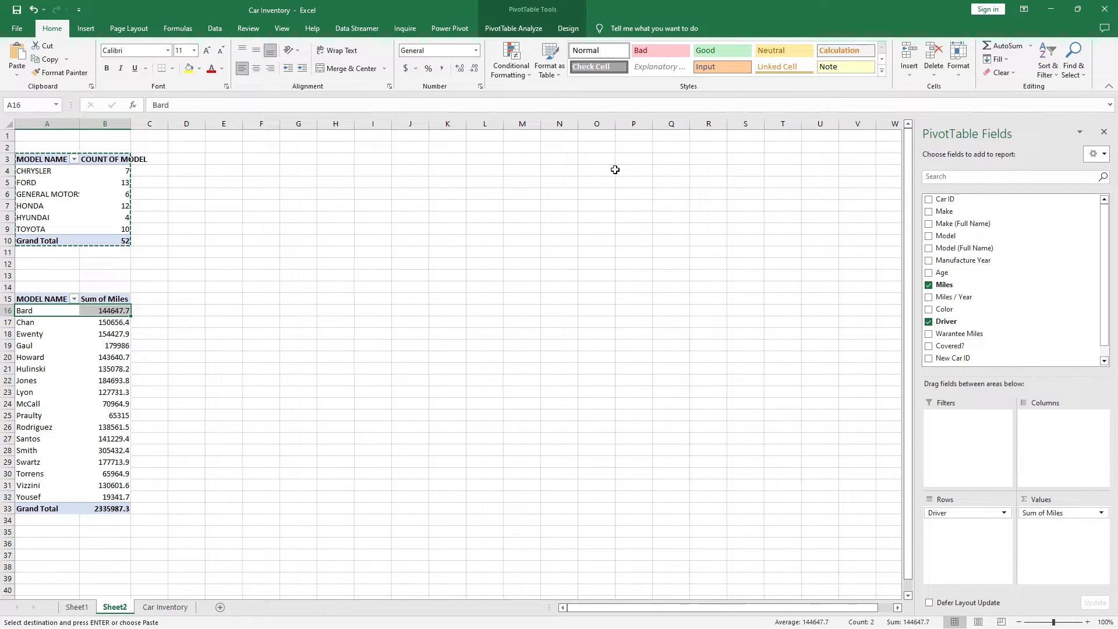
left_click(514, 28)
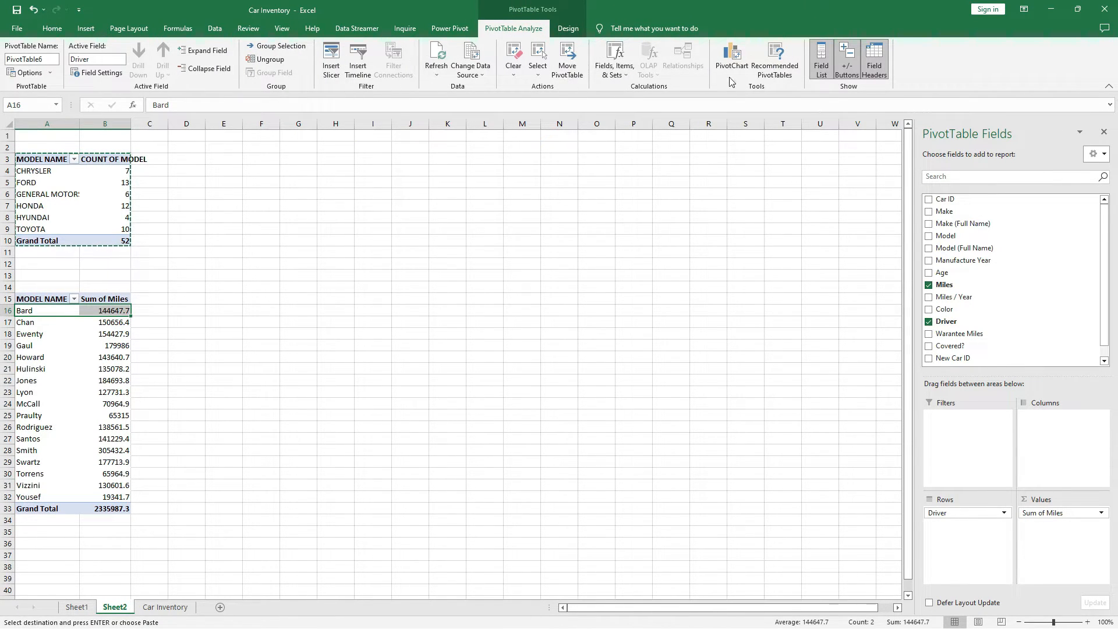
key("Escape")
left_click(732, 58)
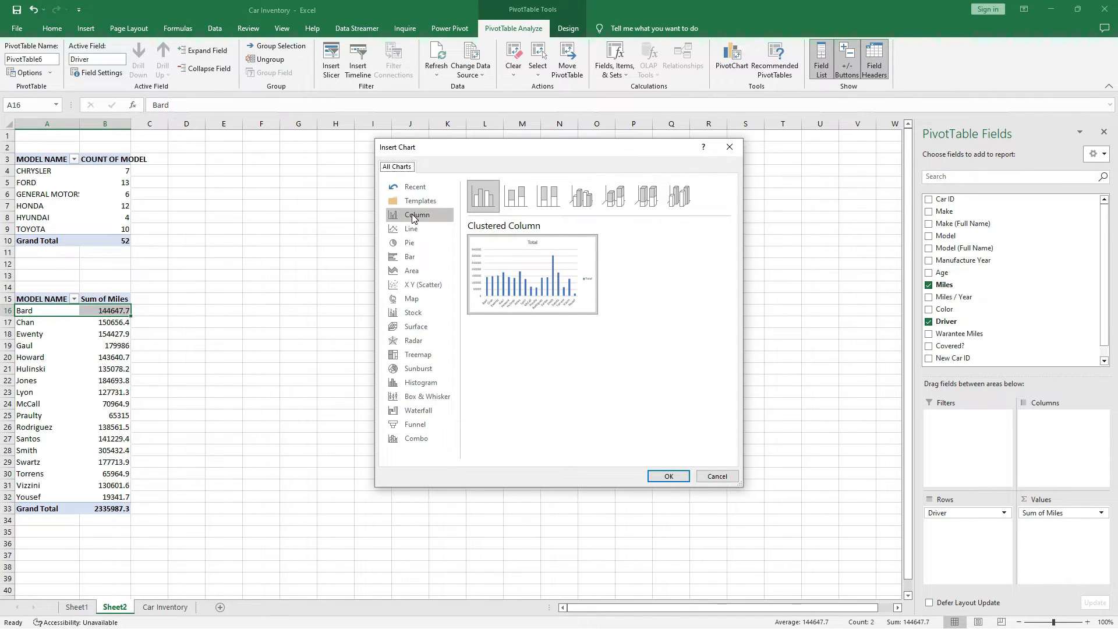
mouse_move(512, 271)
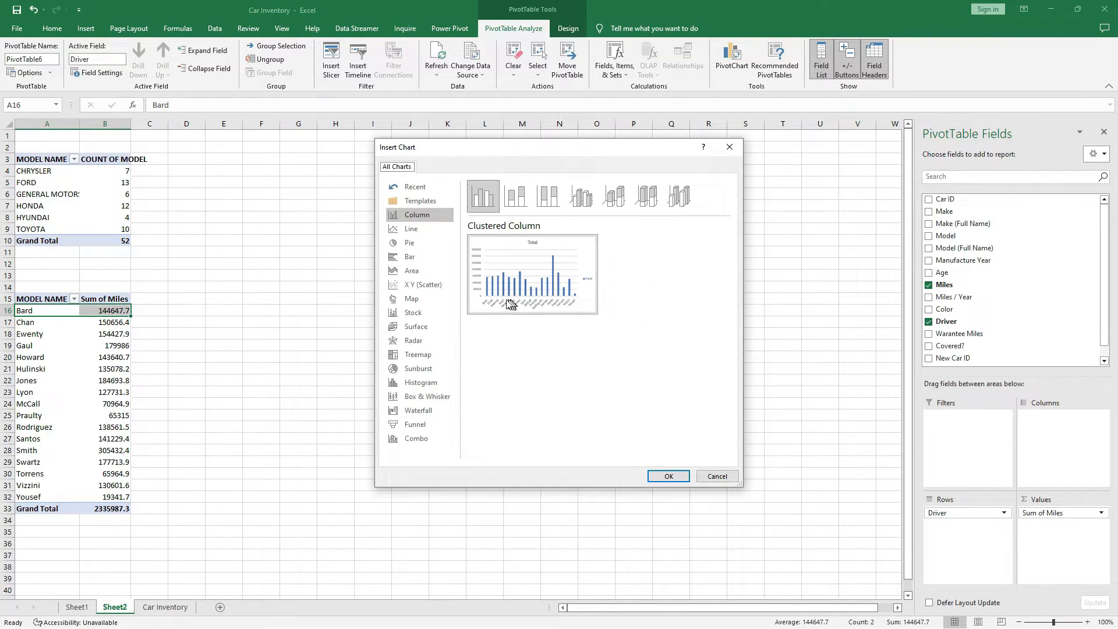
left_click(418, 231)
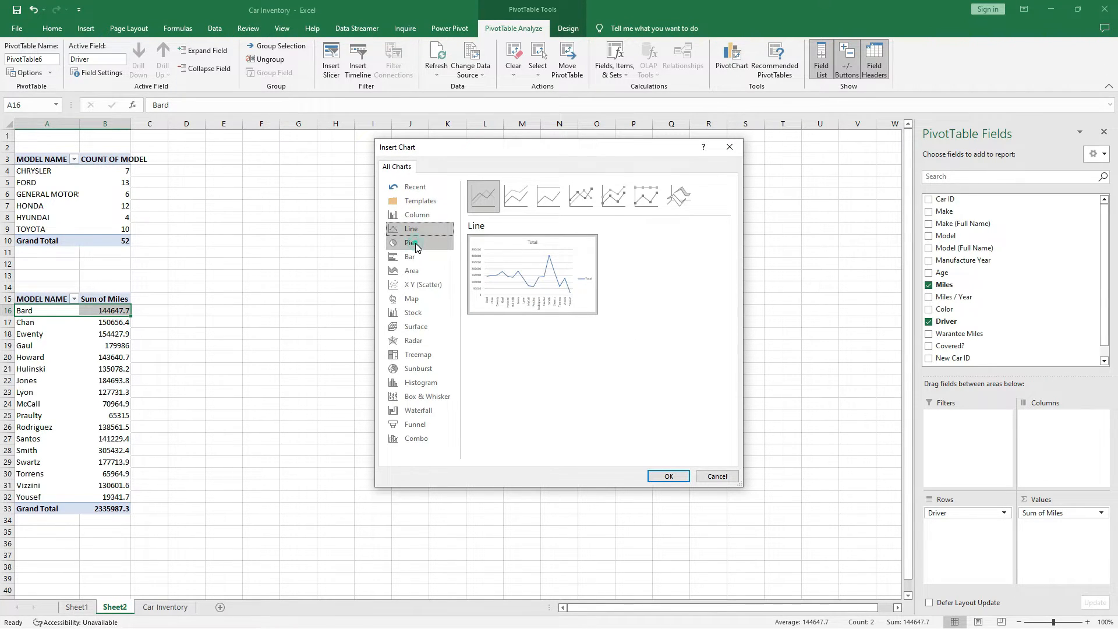
left_click(417, 245)
left_click(415, 256)
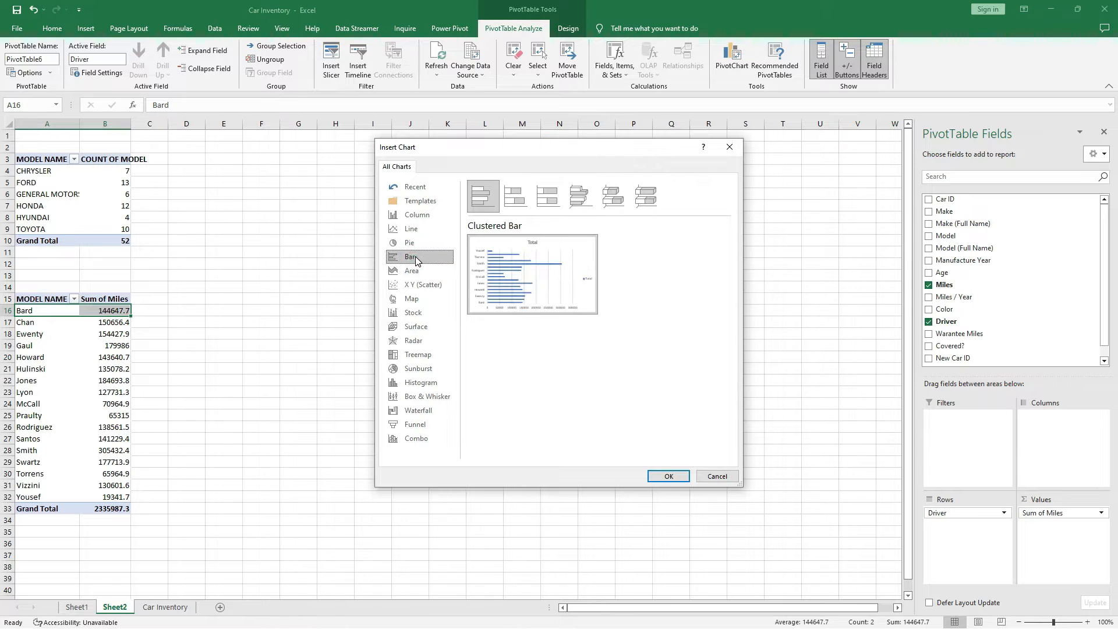
mouse_move(561, 294)
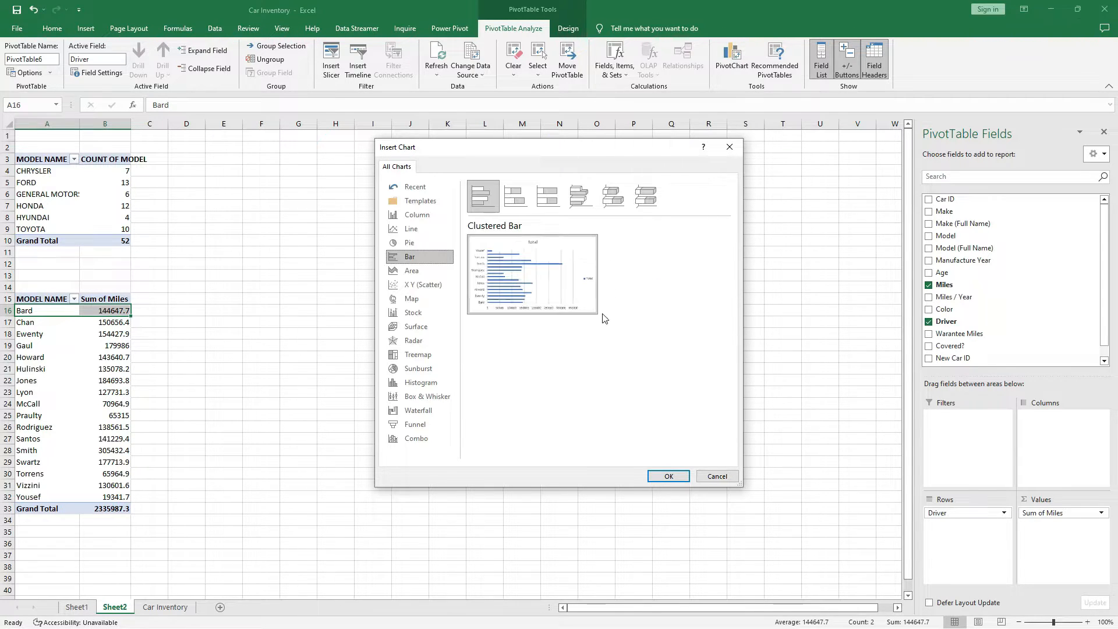
left_click(667, 476)
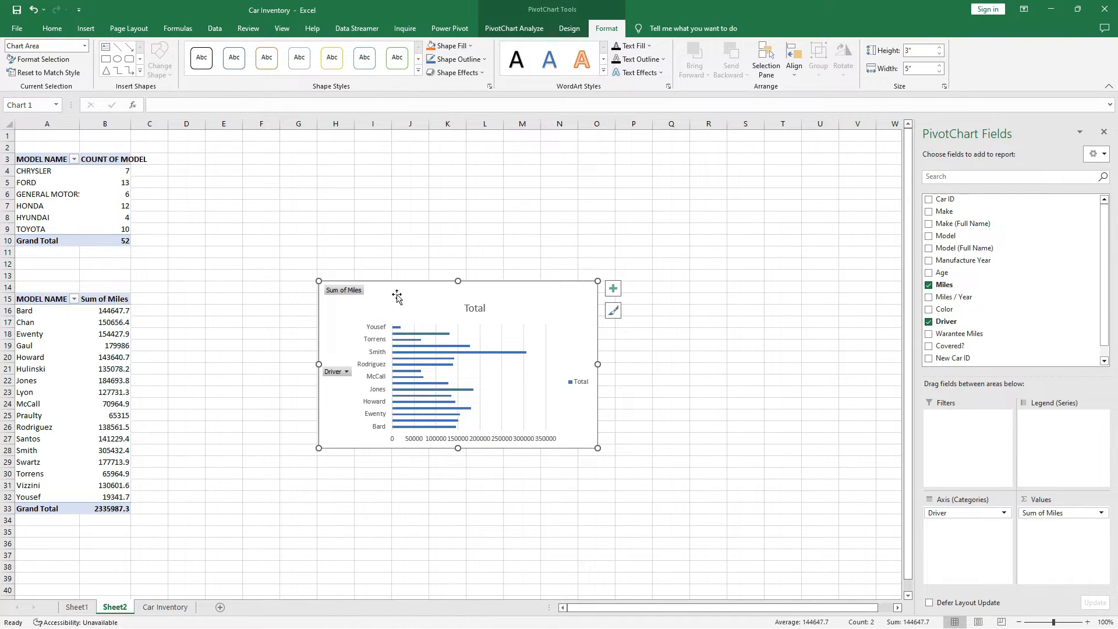
- Place the PivotChart beside the driver table and resize it to about 3.94" high and 5.01" wide, ending level with the Grand Total row
mouse_move(397, 297)
left_mouse_down()
mouse_move(302, 294)
mouse_move(227, 312)
mouse_move(254, 321)
mouse_move(247, 308)
left_mouse_up()
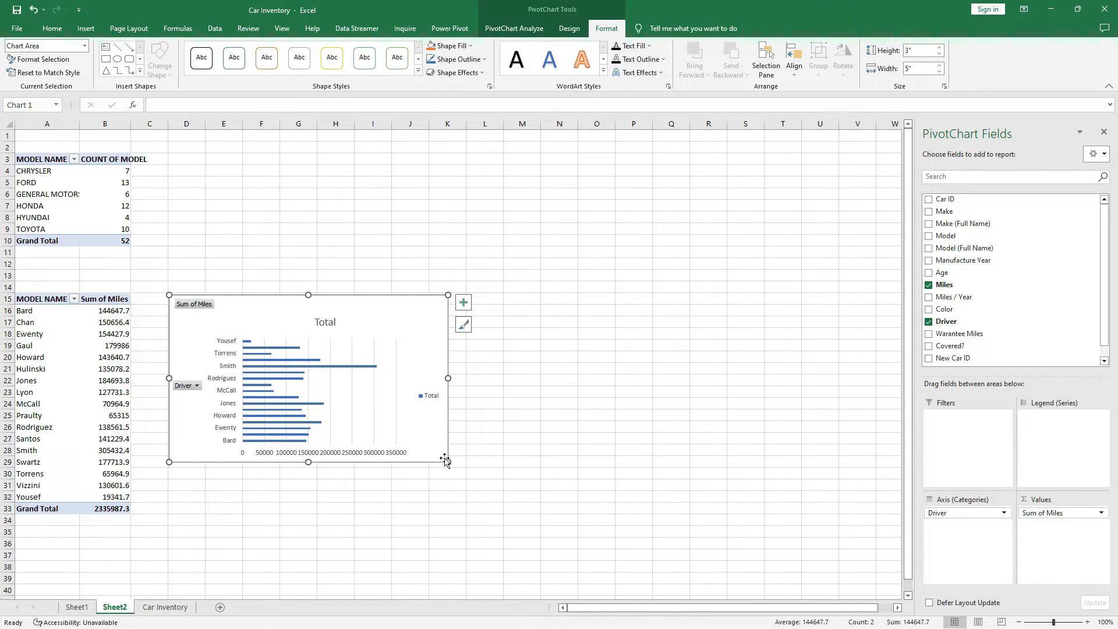
left_click_drag(448, 462, 447, 514)
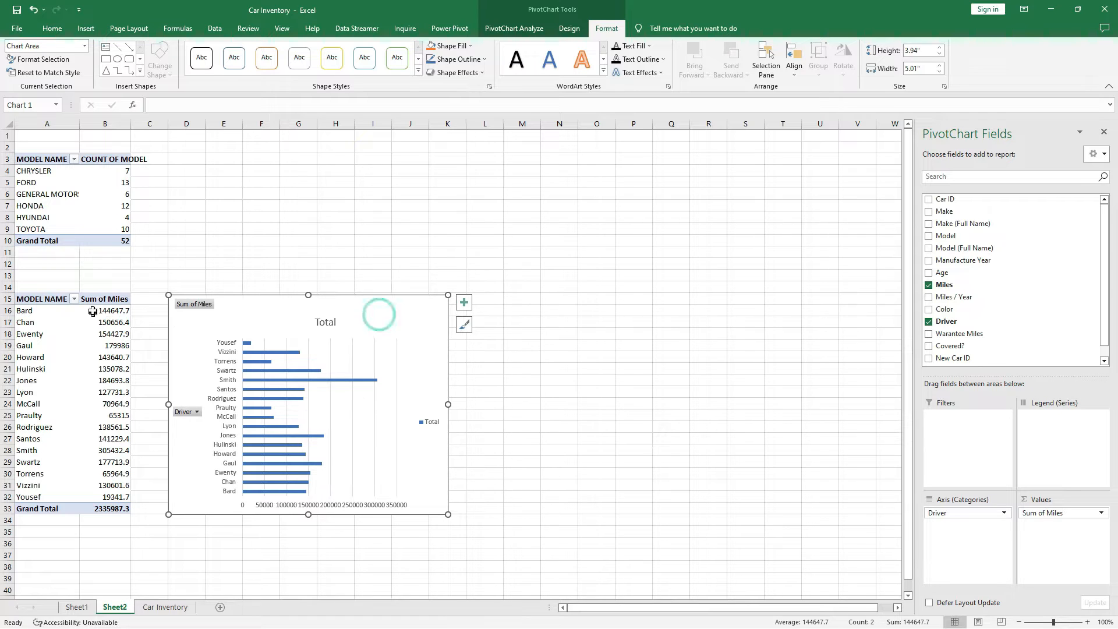
left_click(111, 311)
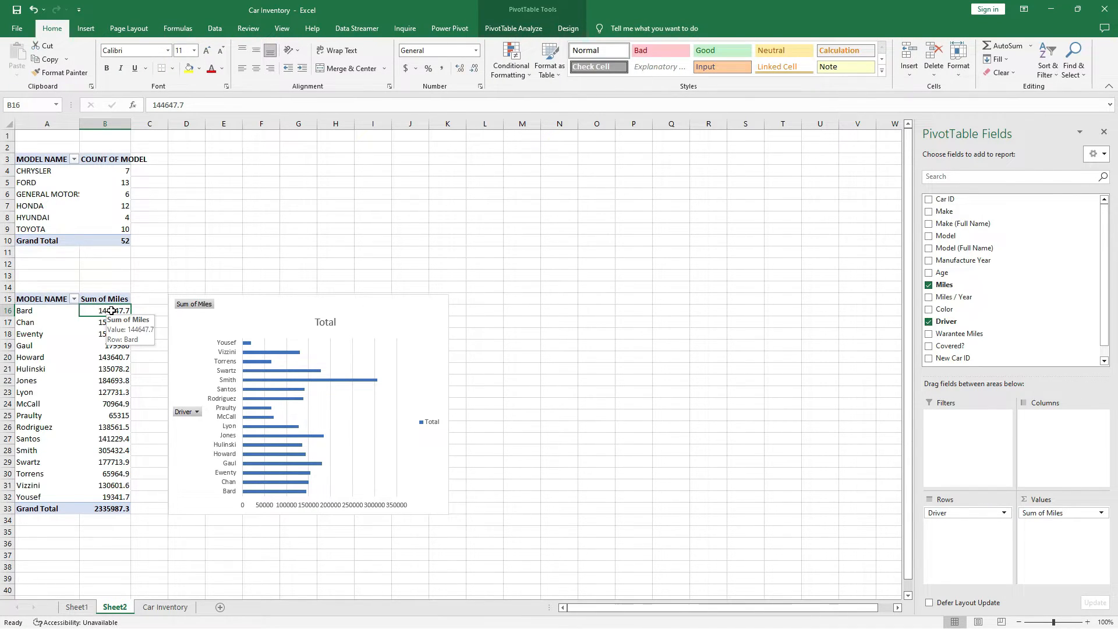
right_click(107, 312)
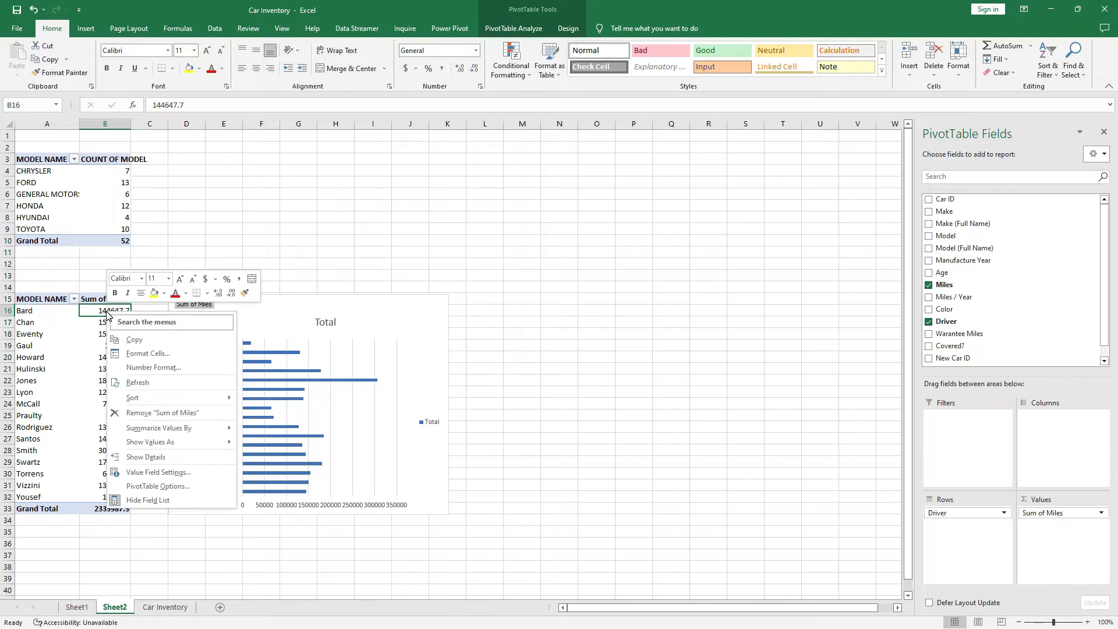
left_click(99, 337)
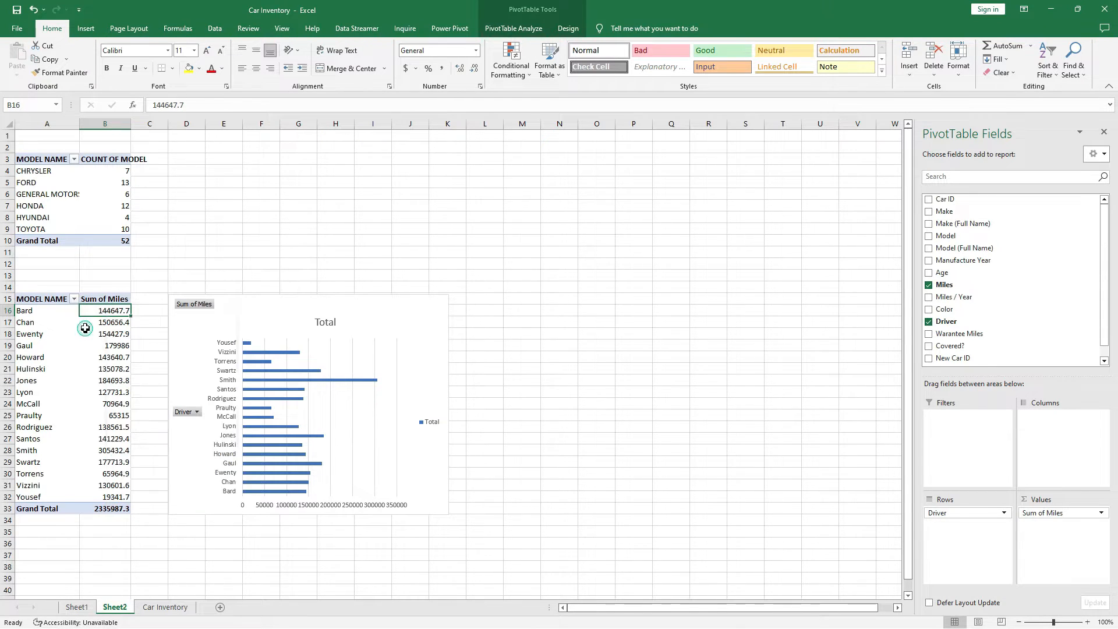
mouse_move(106, 311)
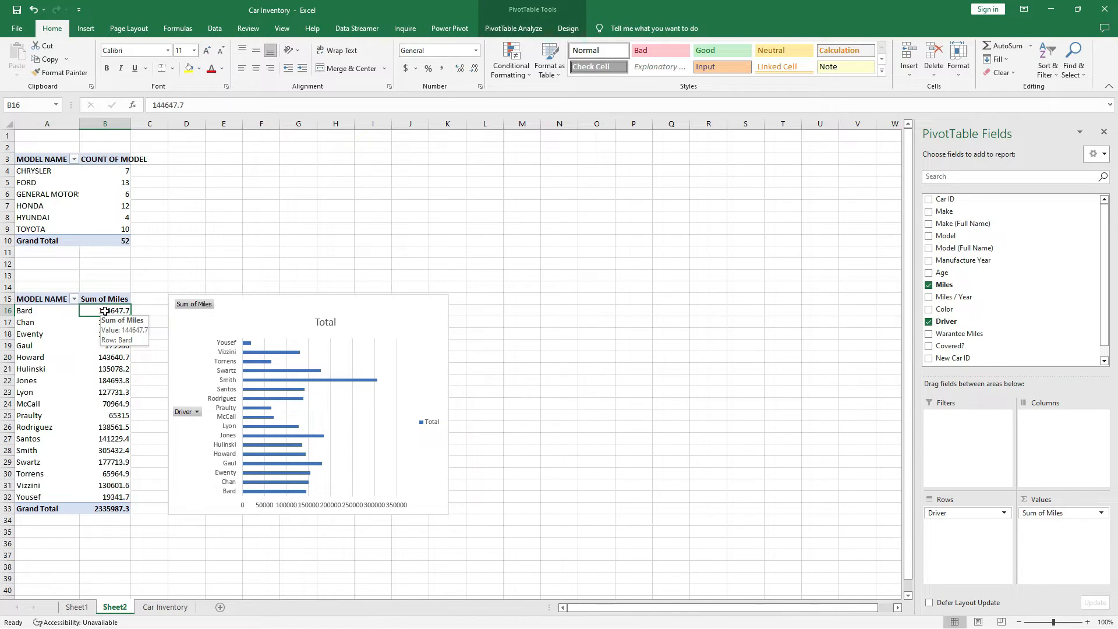
- Sort the drivers in the second PivotTable by Sum of Miles from smallest to largest
right_click(105, 311)
left_click(172, 400)
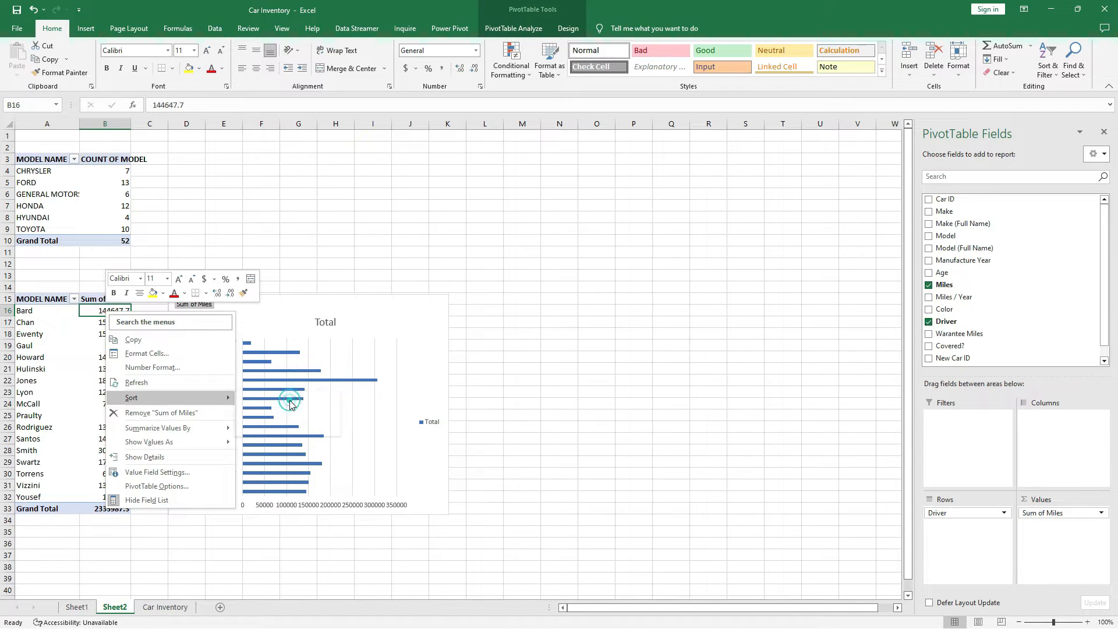
left_click(289, 399)
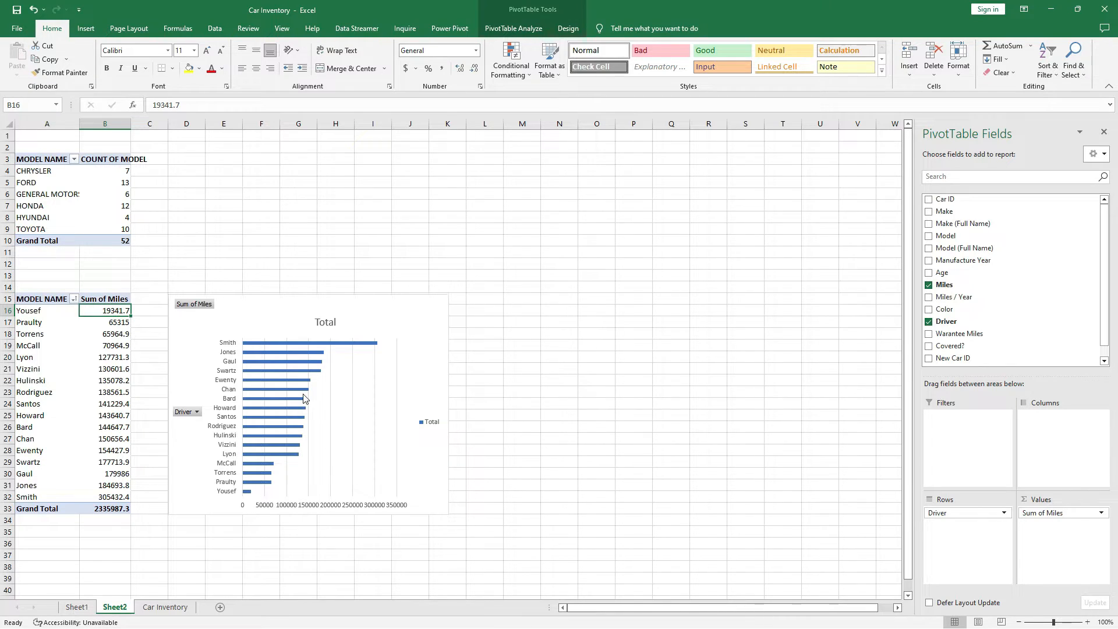
right_click(101, 309)
mouse_move(160, 400)
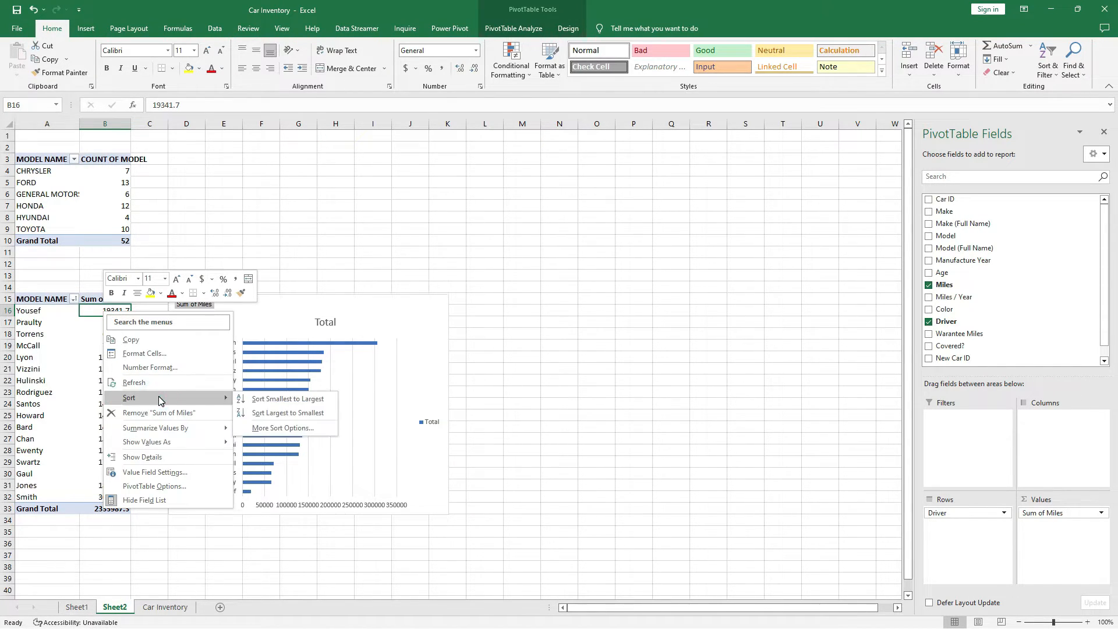
left_click(279, 400)
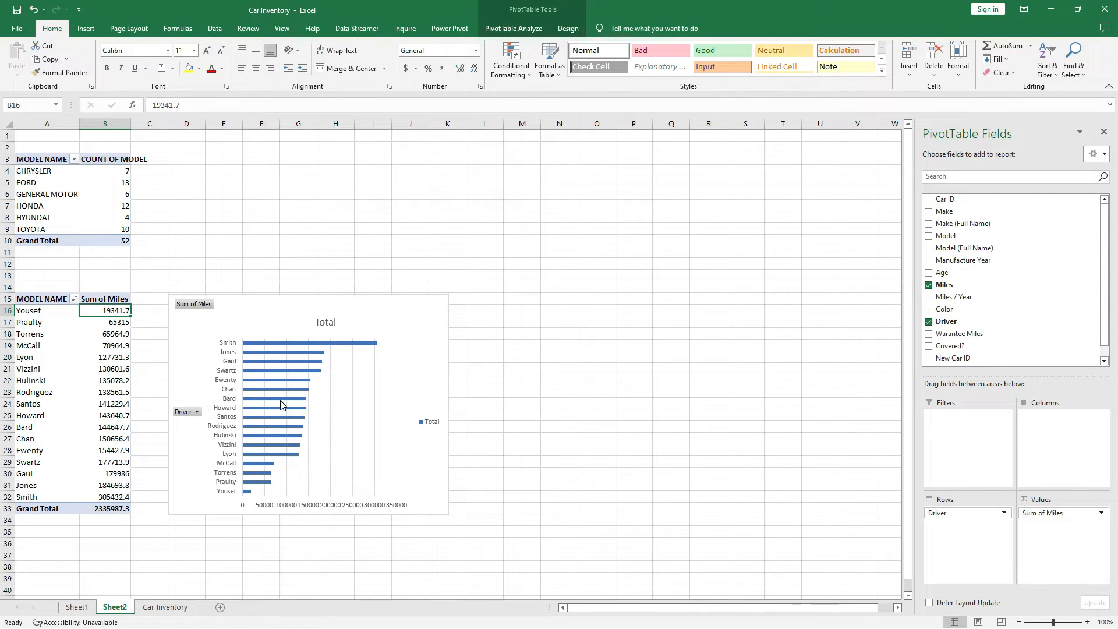
mouse_move(281, 403)
mouse_move(106, 312)
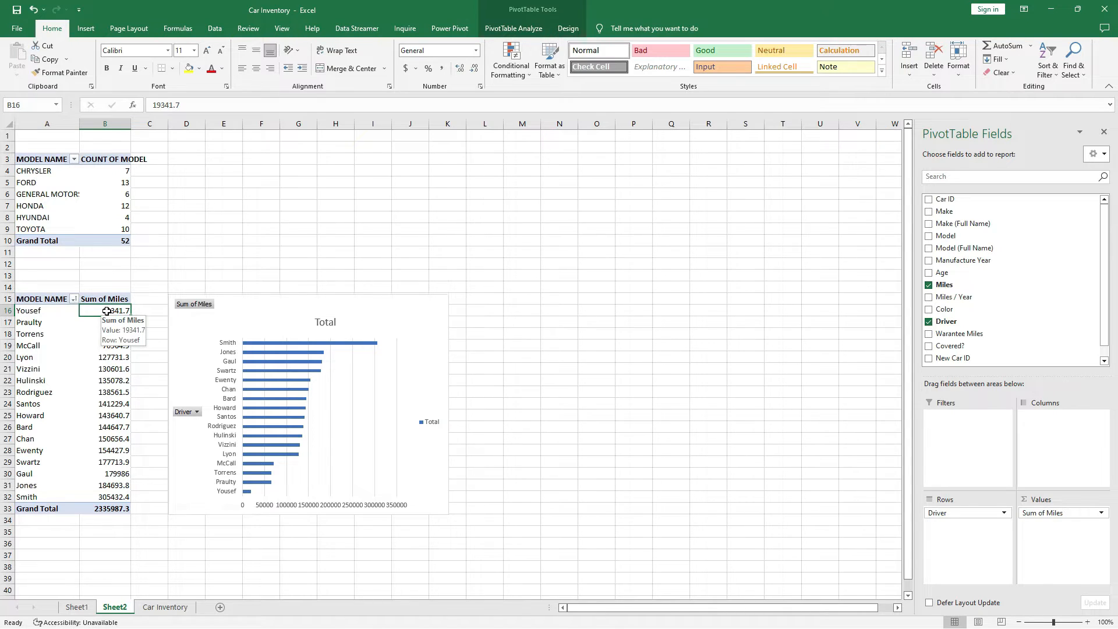
- Set the driver axis of the bar PivotChart to show its categories in reverse order, and close the axis formatting
left_click(226, 438)
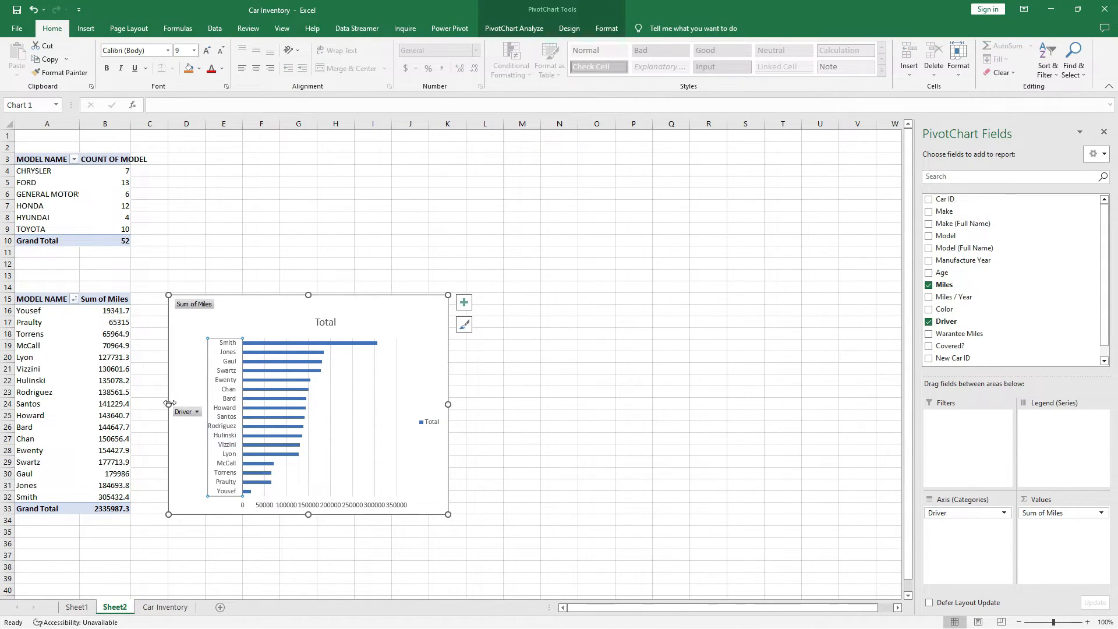
right_click(220, 441)
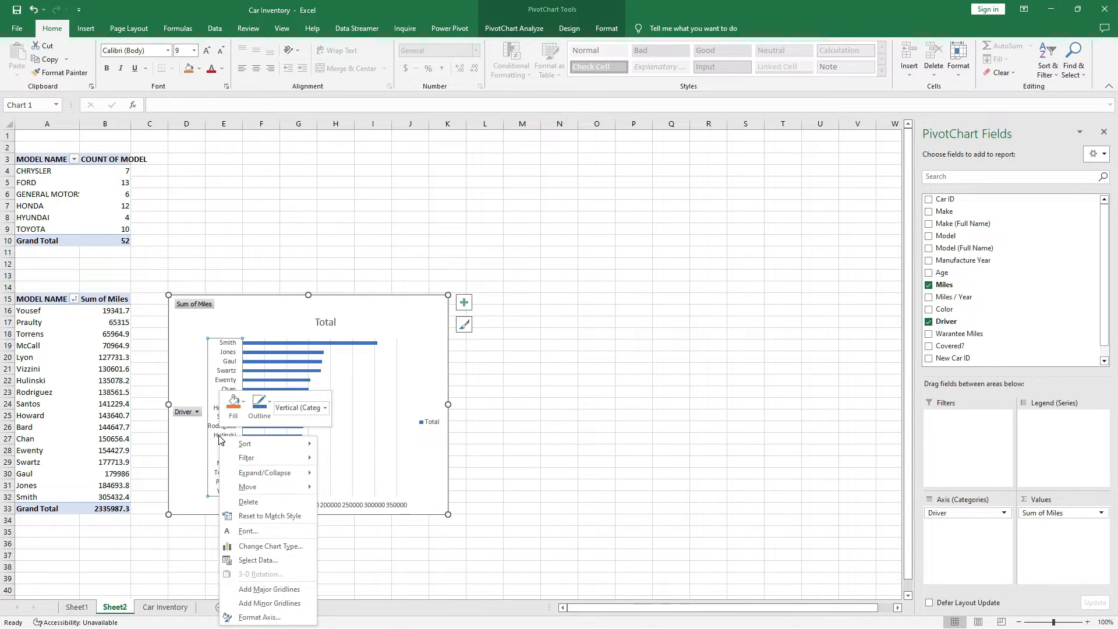
left_click(260, 617)
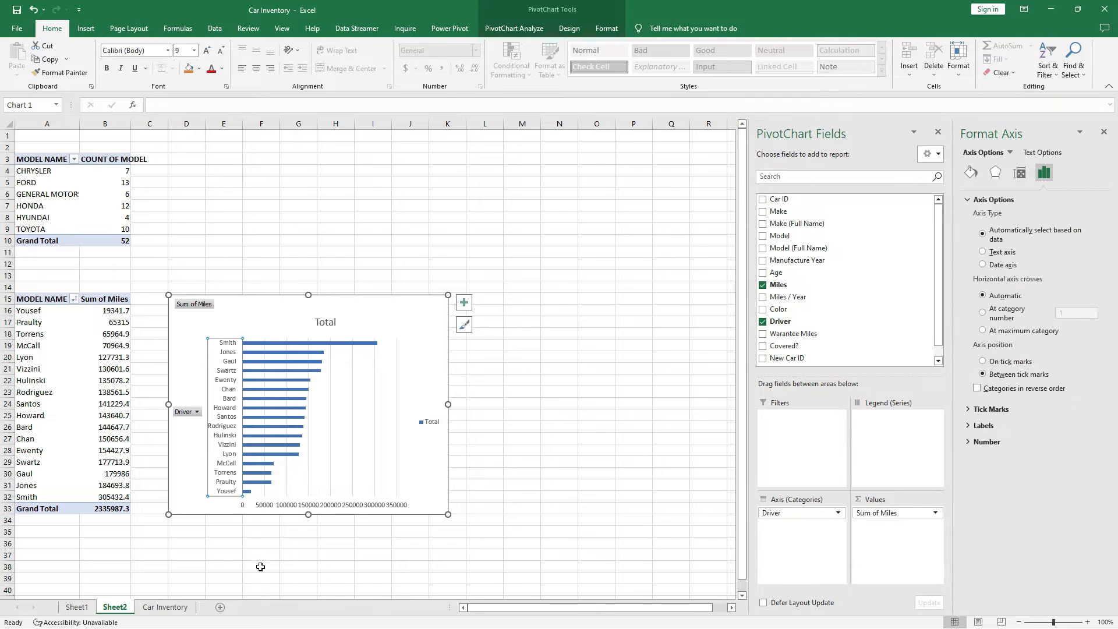
left_click(978, 389)
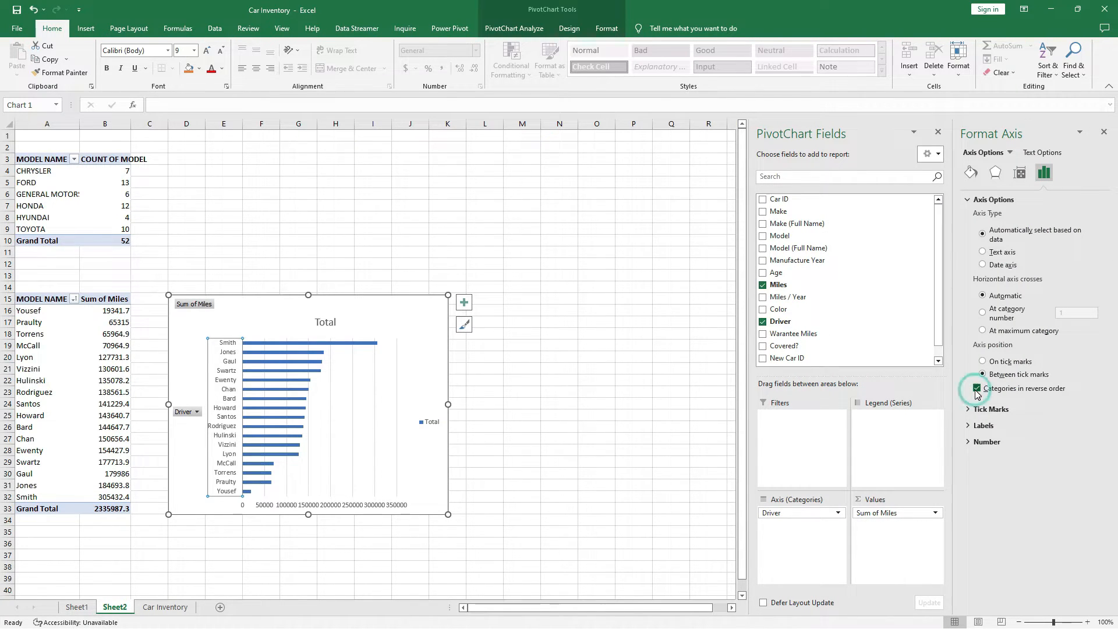
left_click(655, 358)
left_click(1106, 134)
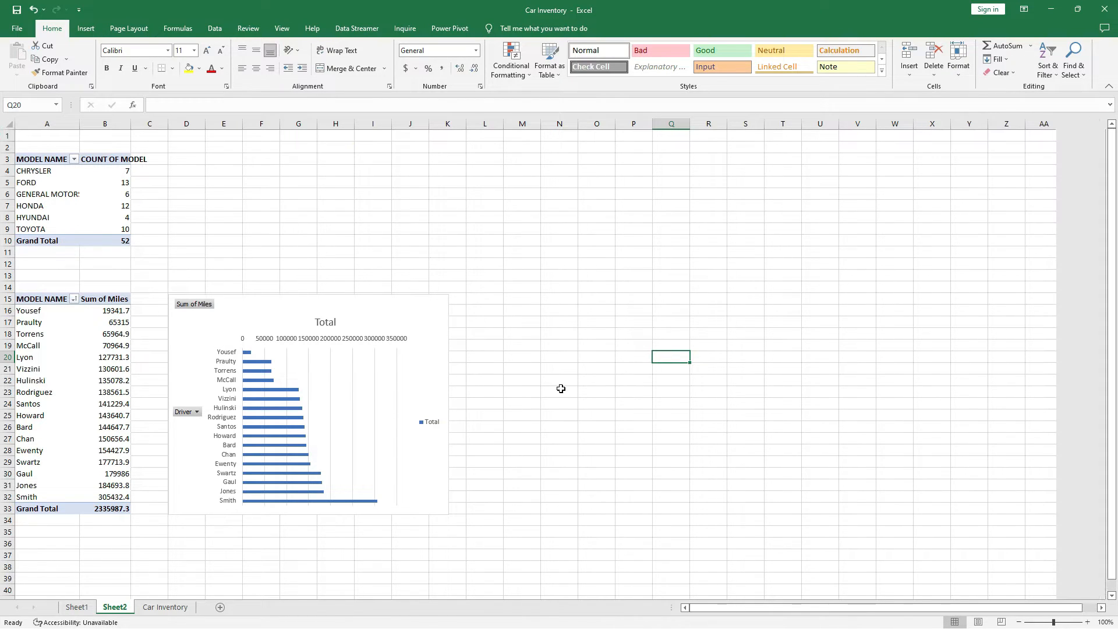
- Widen the driver miles PivotChart to about 7.98" wide and 3.89" high
left_click(559, 391)
left_click(383, 309)
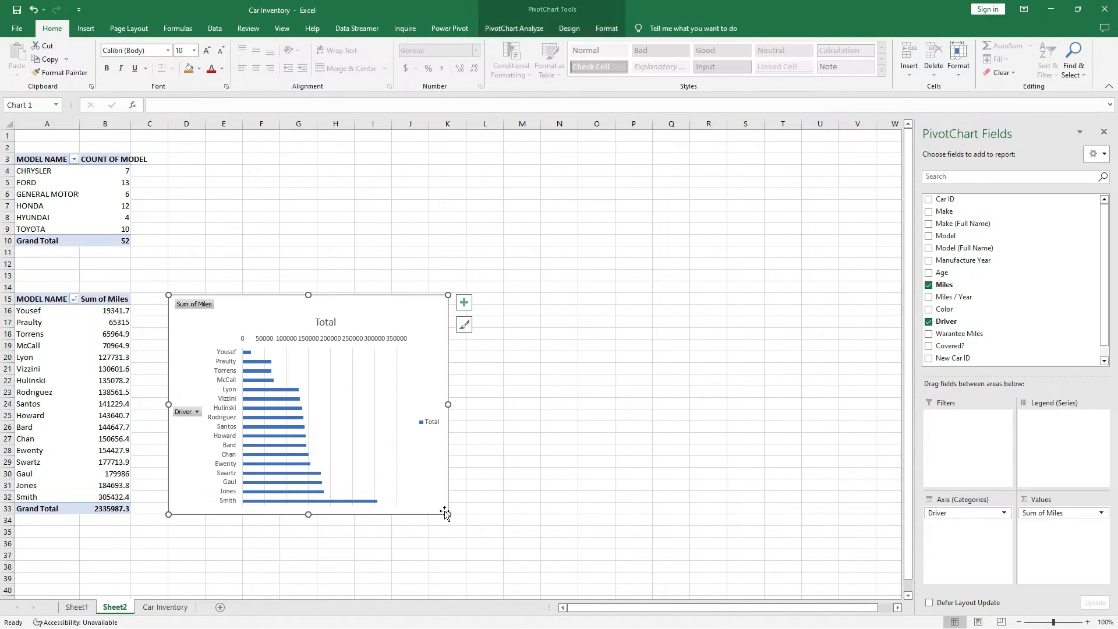
left_click_drag(448, 515, 614, 512)
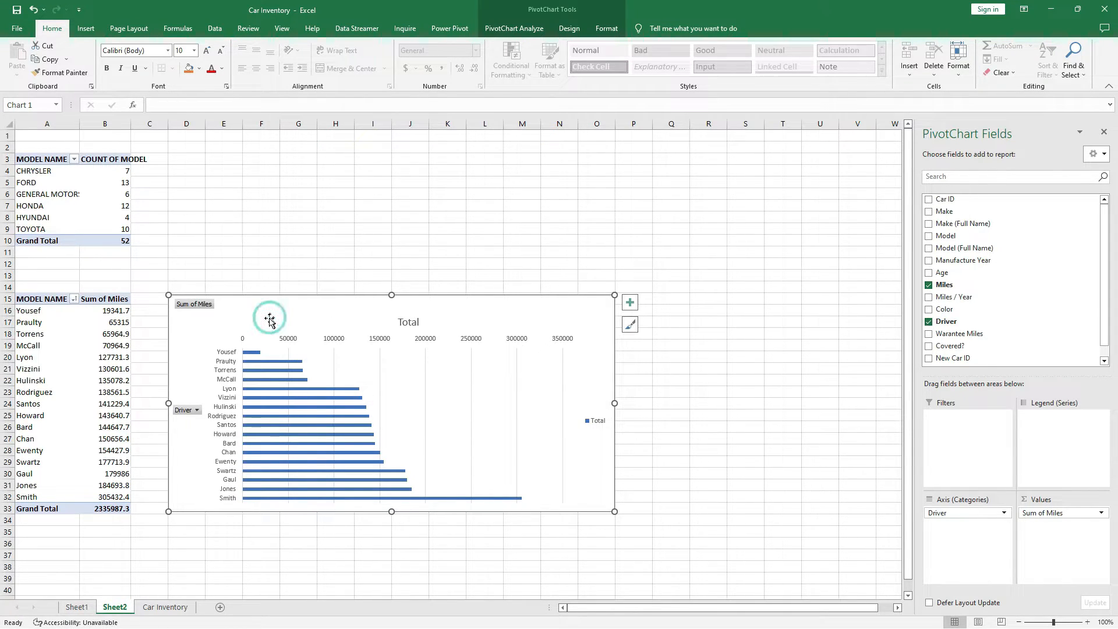
- Compare the driver bars in the PivotChart with the Sum of Miles values in the table, down to the last driver
left_click(222, 357)
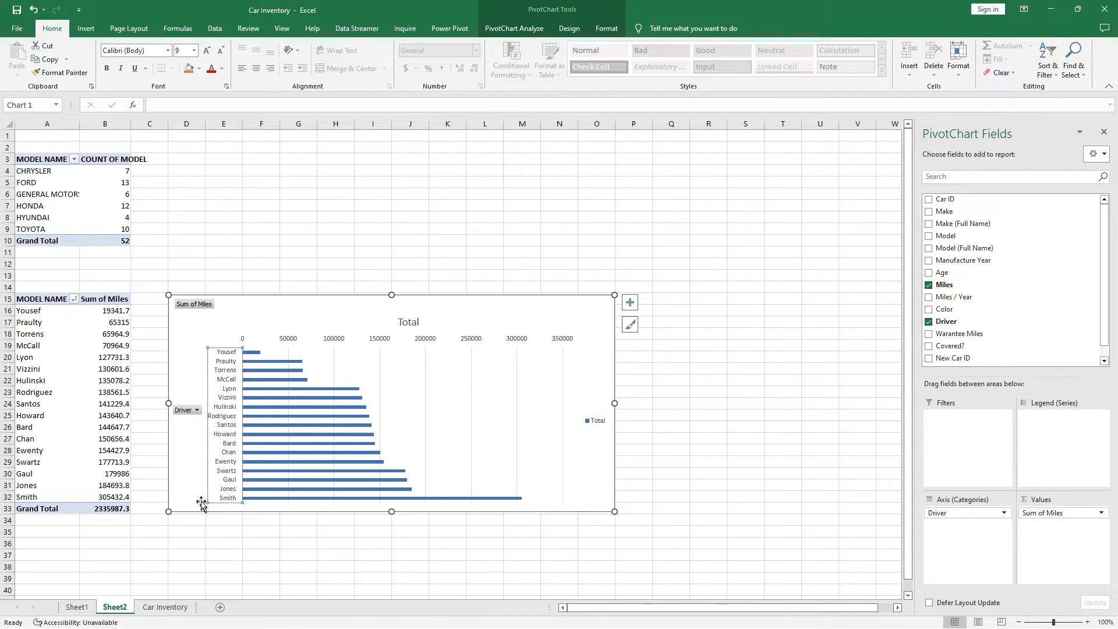
left_click(185, 492)
left_click(275, 503)
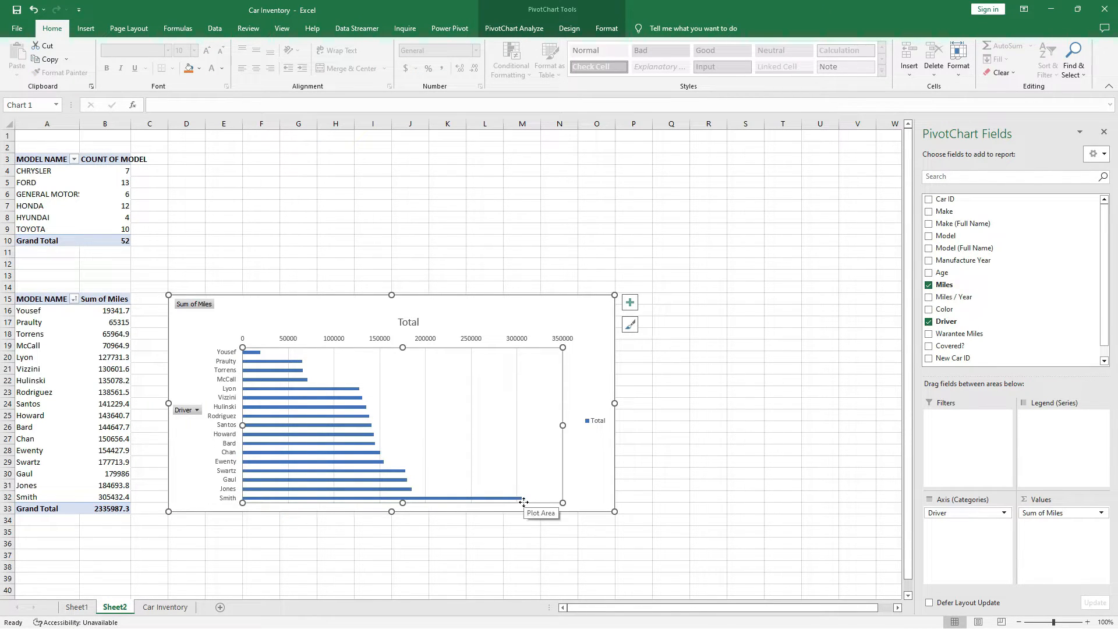
left_click(112, 499)
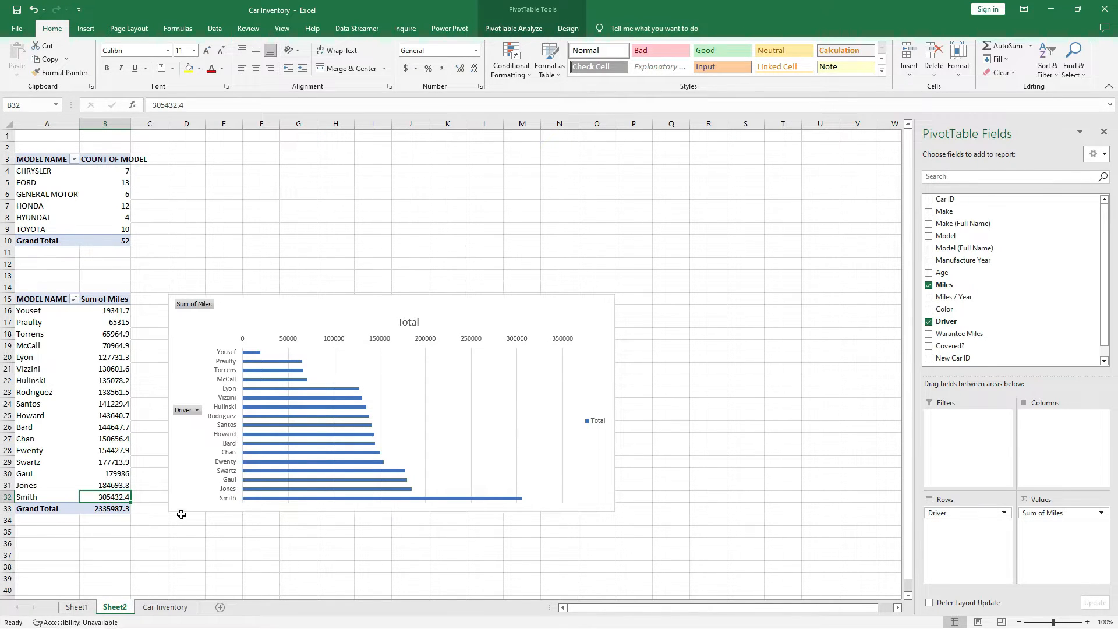
left_click(187, 466)
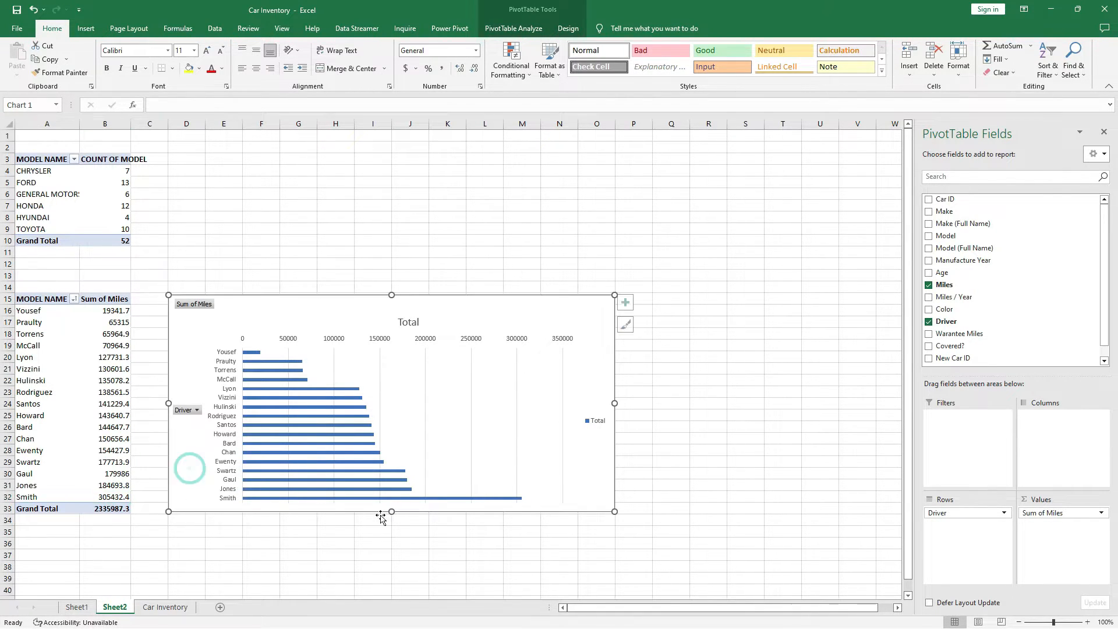
left_click(442, 499)
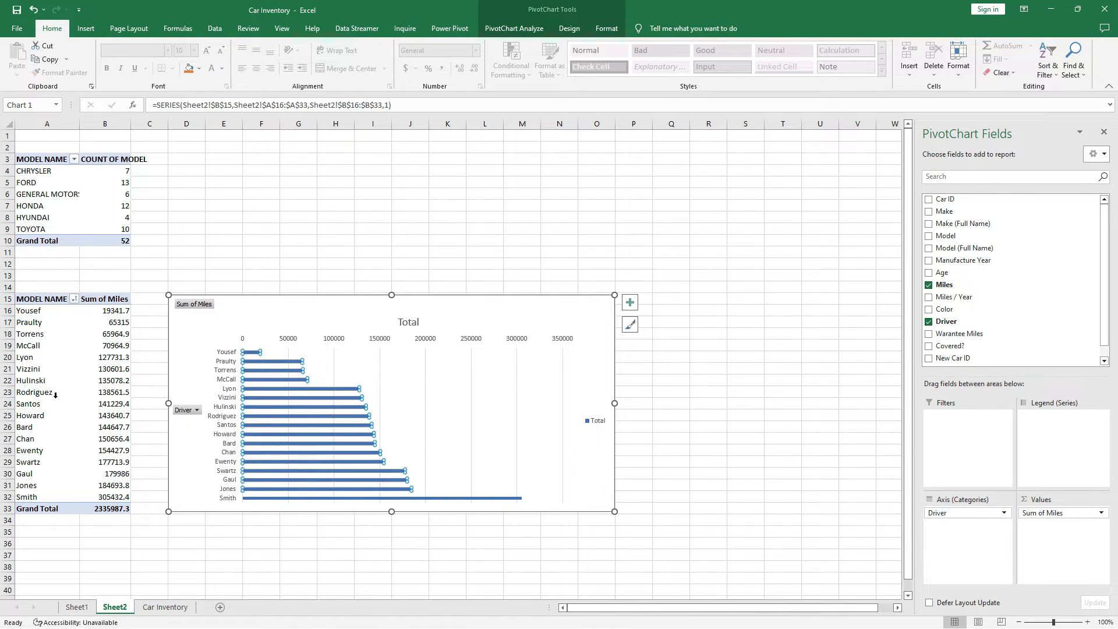
- Sort the makes in the first PivotTable by COUNT OF MODEL from smallest to largest
left_click(48, 182)
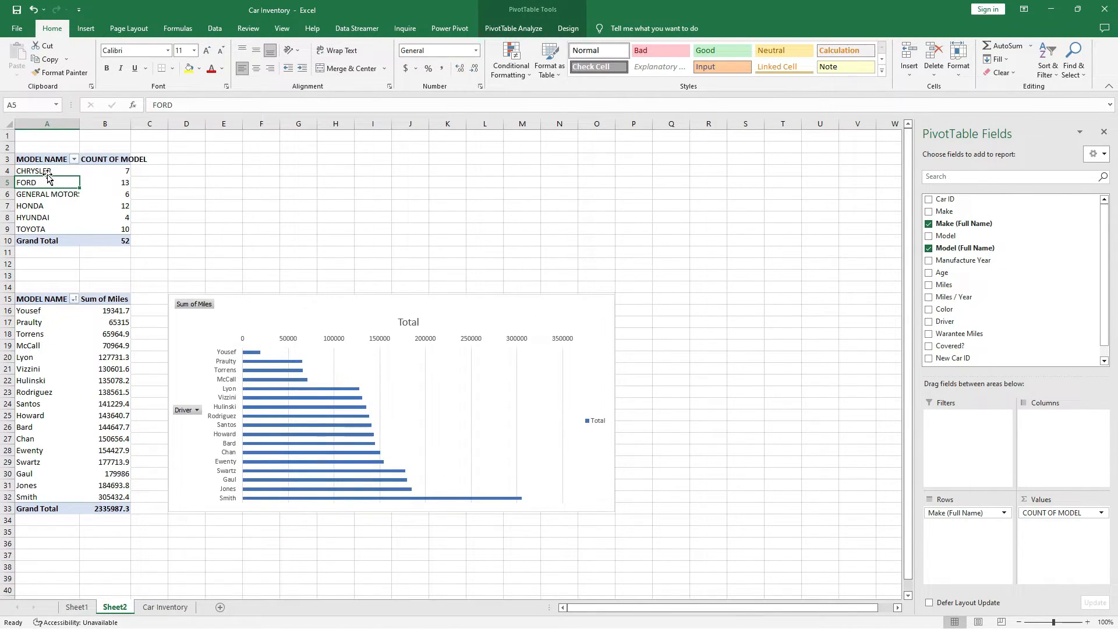
left_click(121, 173)
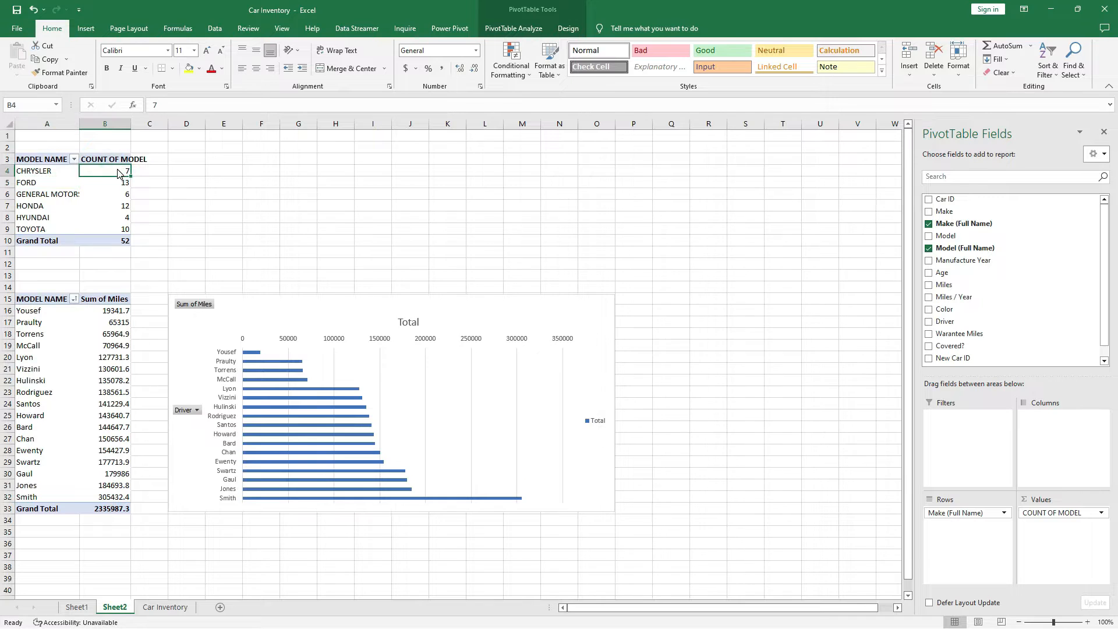
right_click(120, 171)
left_click(163, 256)
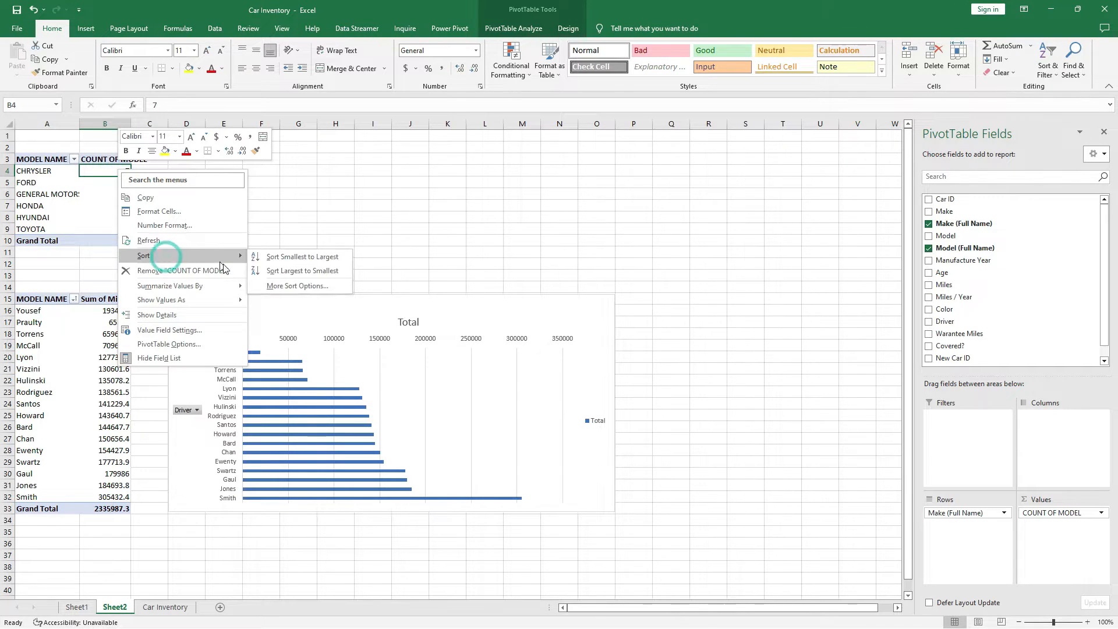
left_click(291, 260)
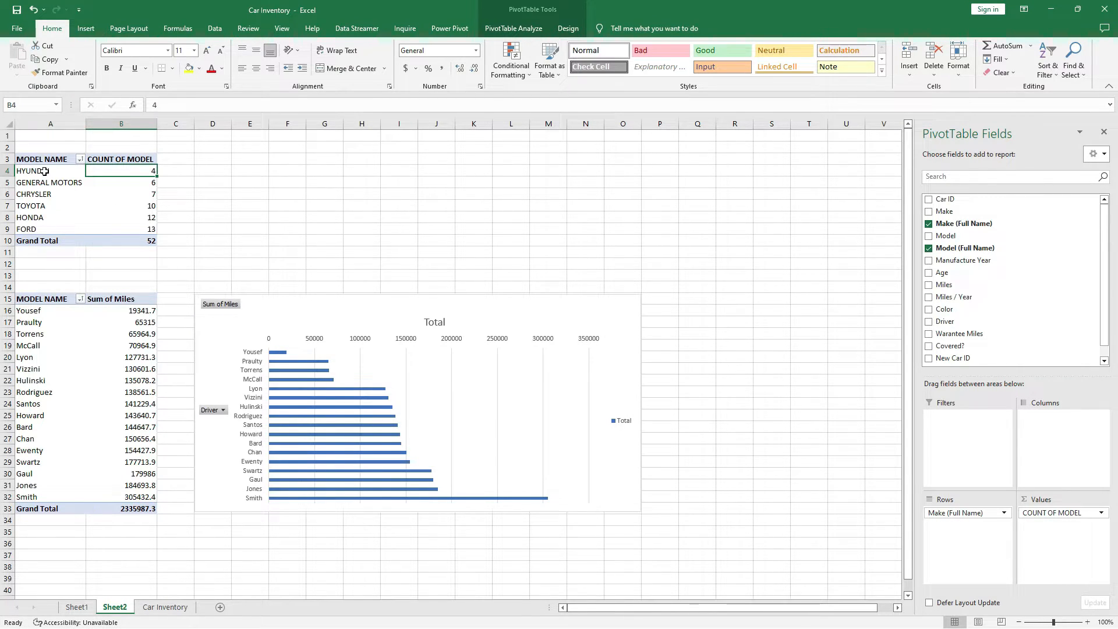
- Insert a standard Pie PivotChart showing the count of models per make from the first PivotTable
left_click_drag(45, 171, 152, 239)
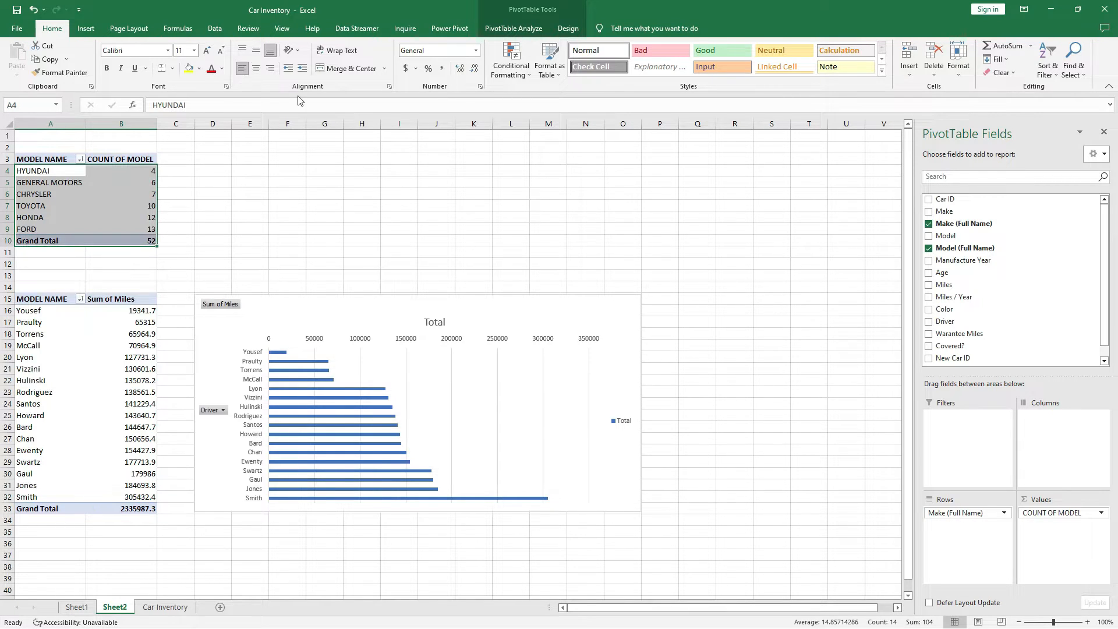
left_click(520, 31)
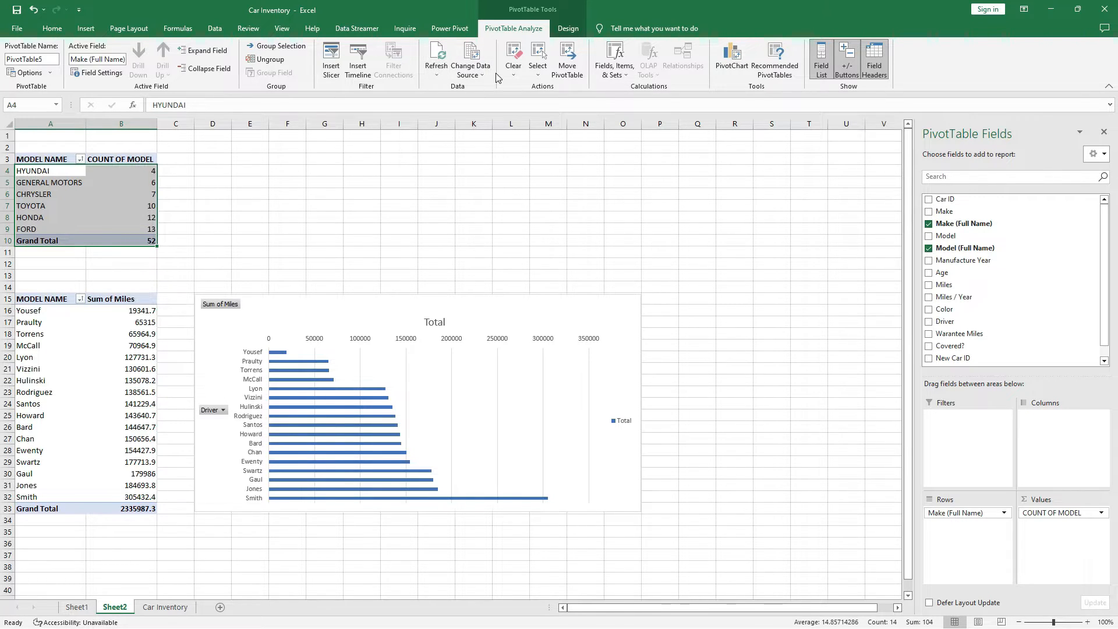
left_click(732, 64)
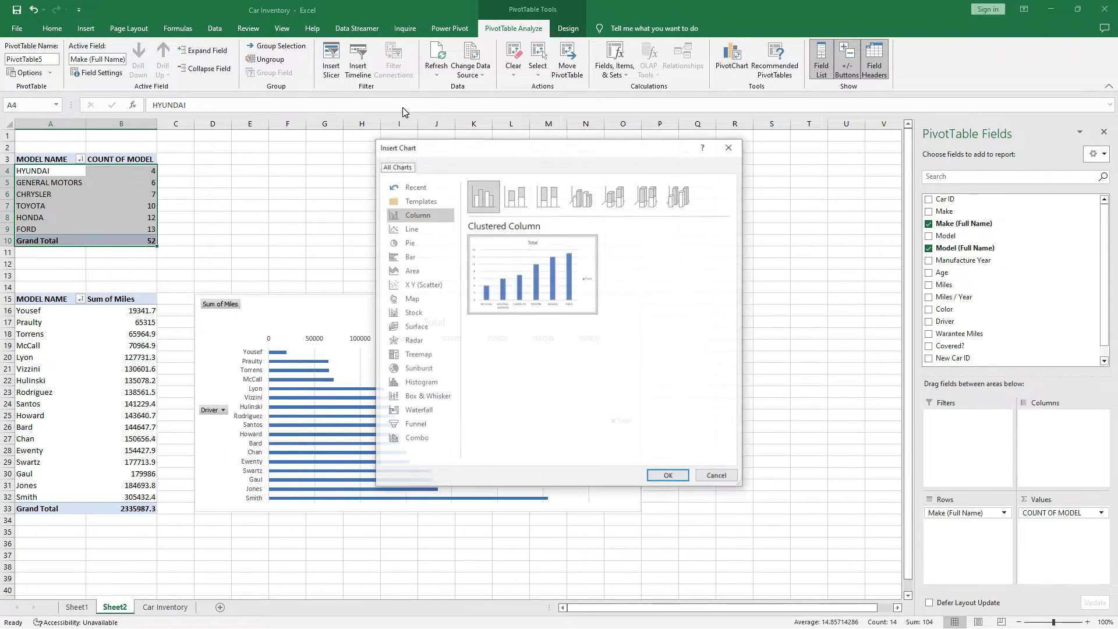
left_click(411, 242)
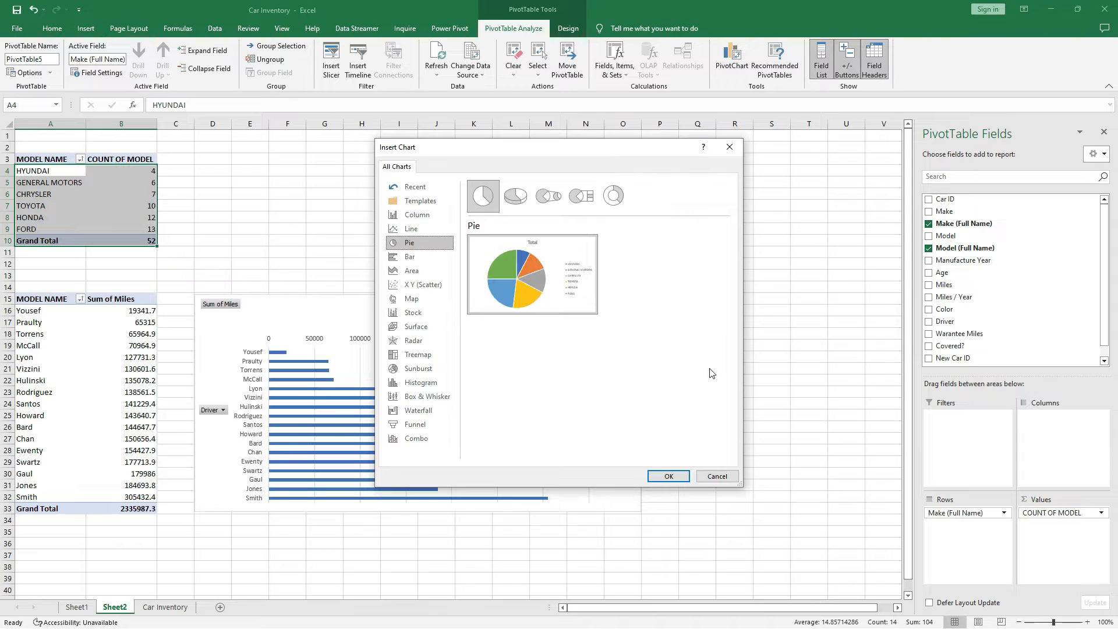
left_click(517, 197)
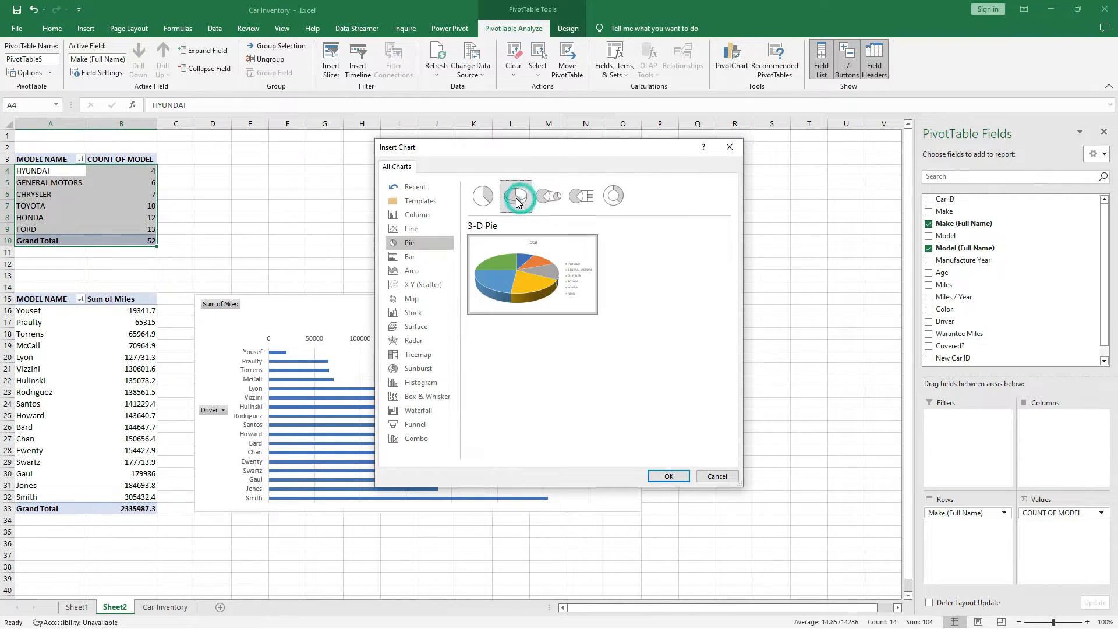
left_click(548, 197)
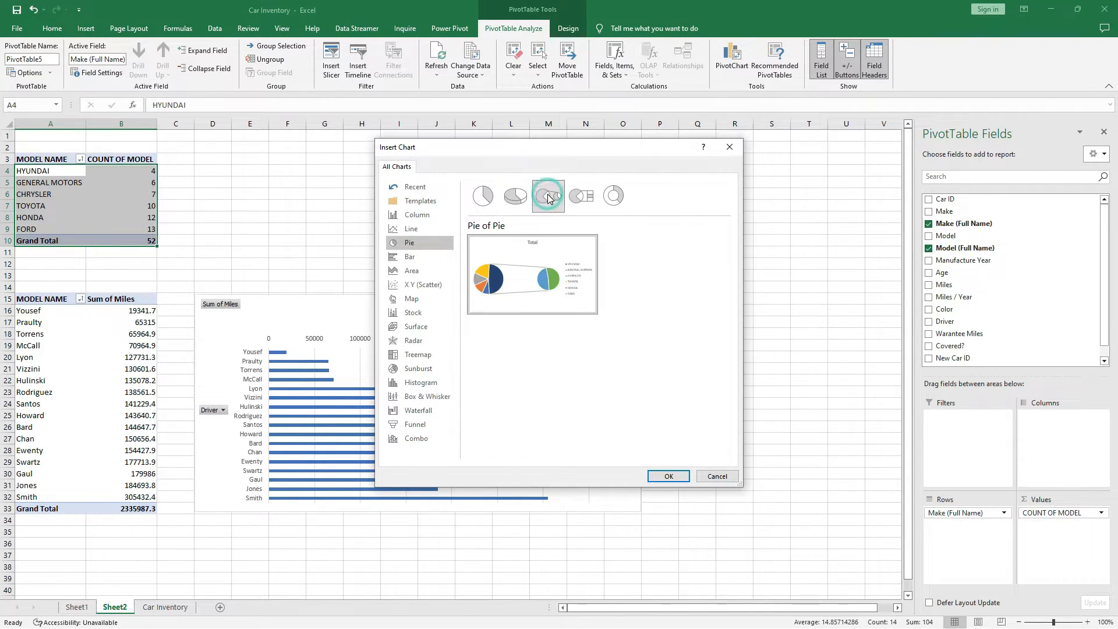
left_click(486, 197)
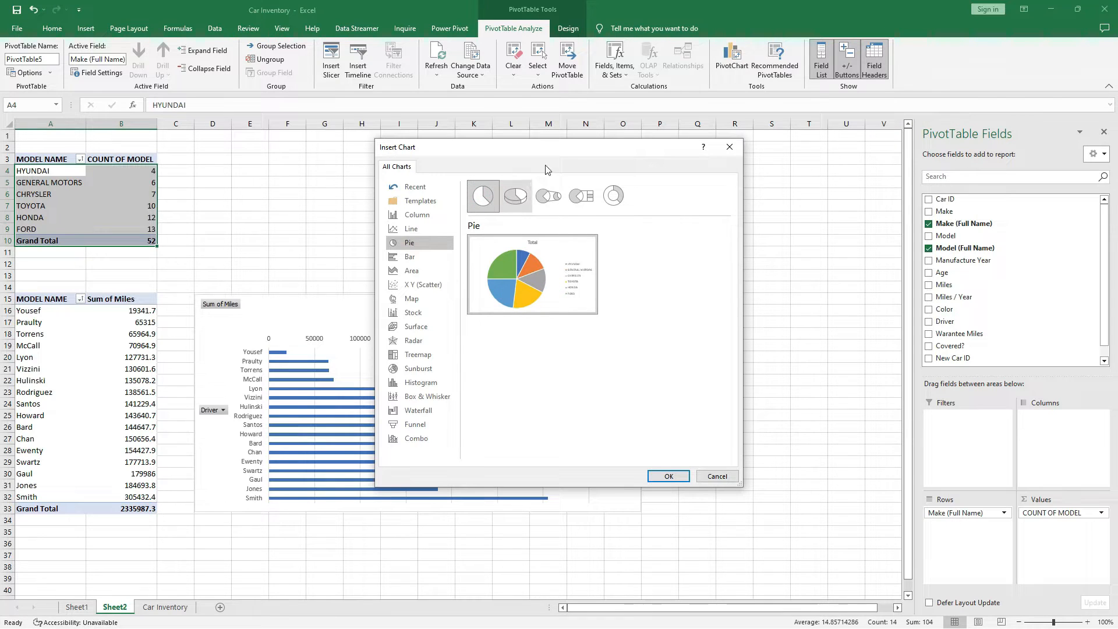
left_click(658, 476)
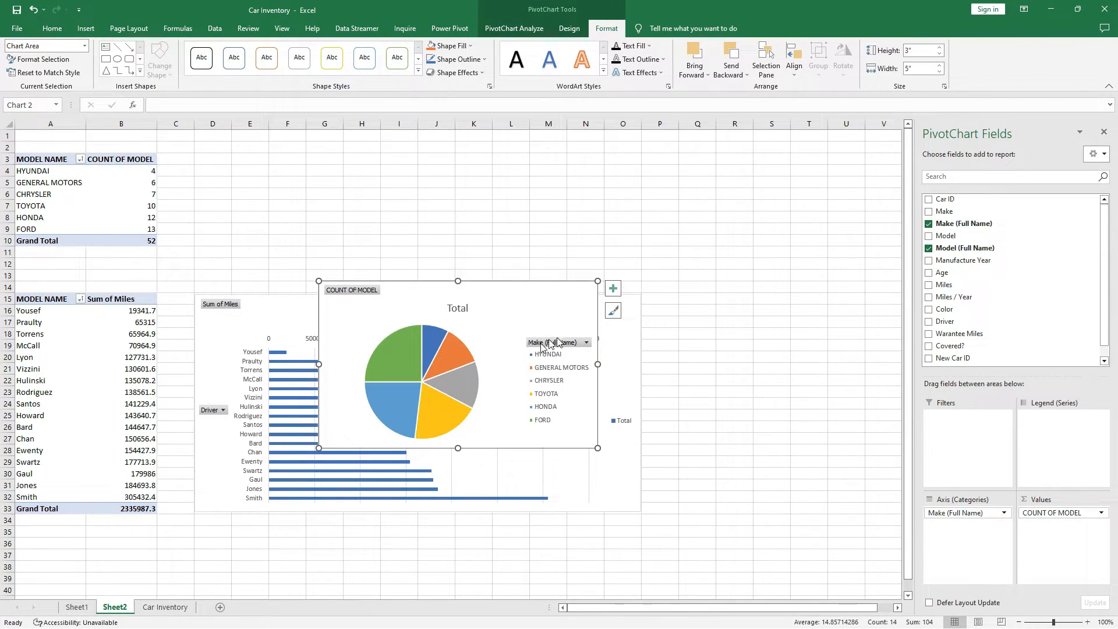
- Place the pie chart beside the model count table and fit the driver bar chart beneath it, shortened to end near the Grand Total row
mouse_move(537, 298)
left_mouse_down()
mouse_move(370, 142)
mouse_move(398, 148)
left_mouse_up()
left_click_drag(517, 304, 501, 321)
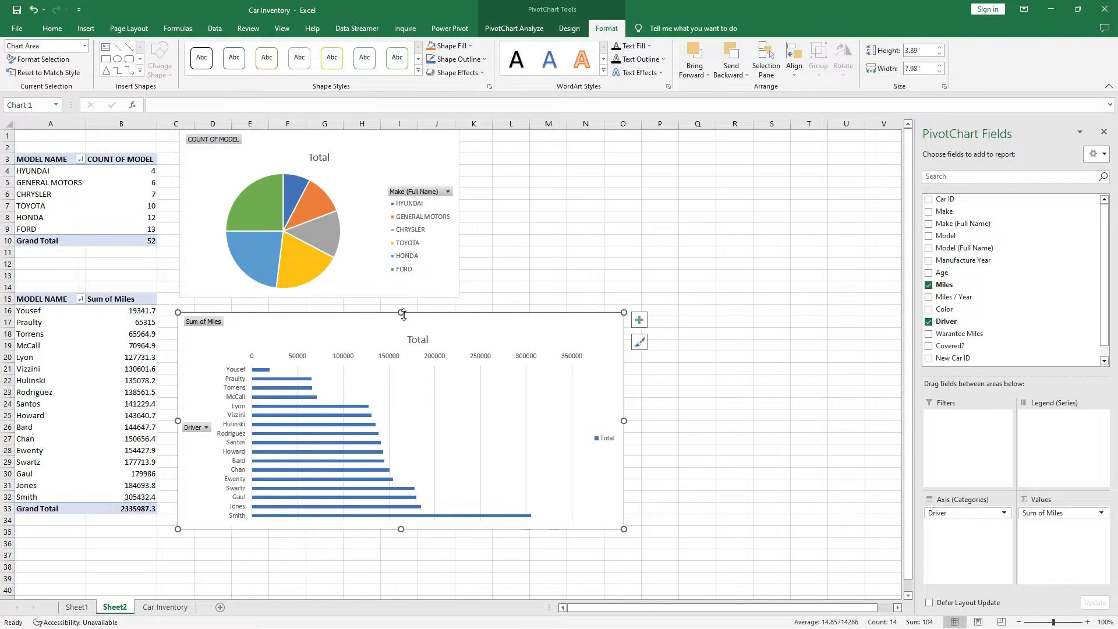
left_click_drag(400, 313, 440, 323)
- Set the legend of the model count pie chart to the Bottom position
left_click(373, 270)
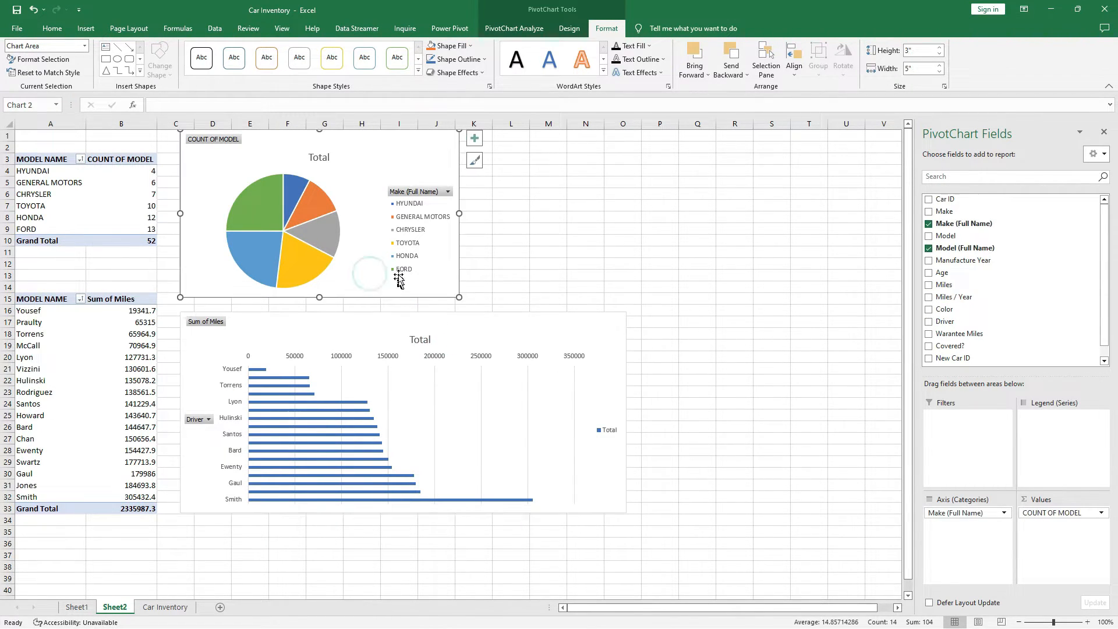
left_click(429, 233)
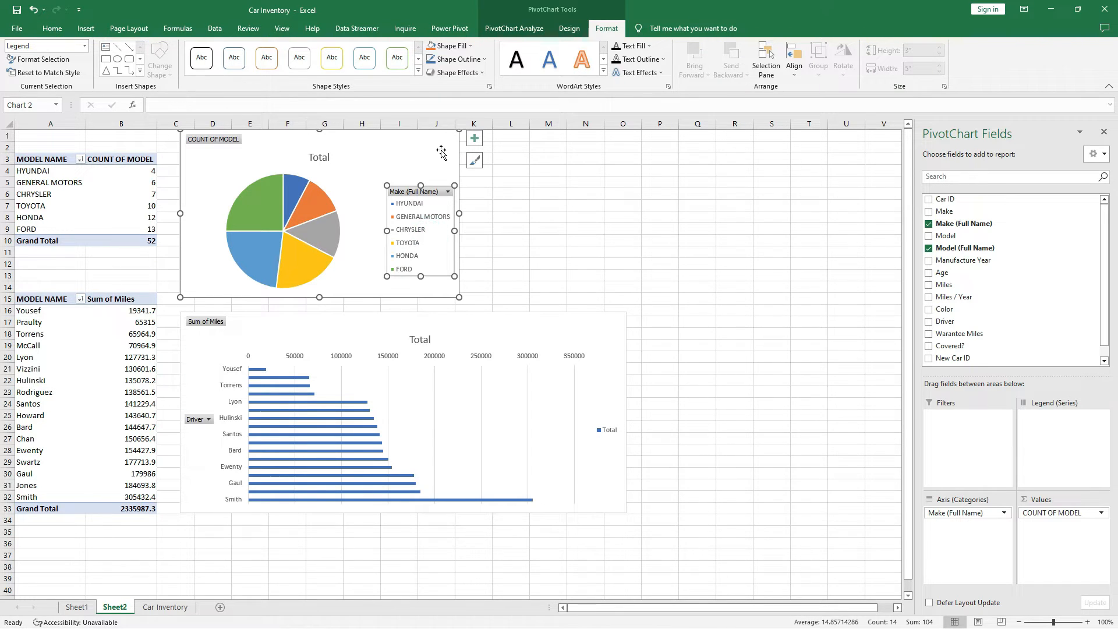
left_click(473, 139)
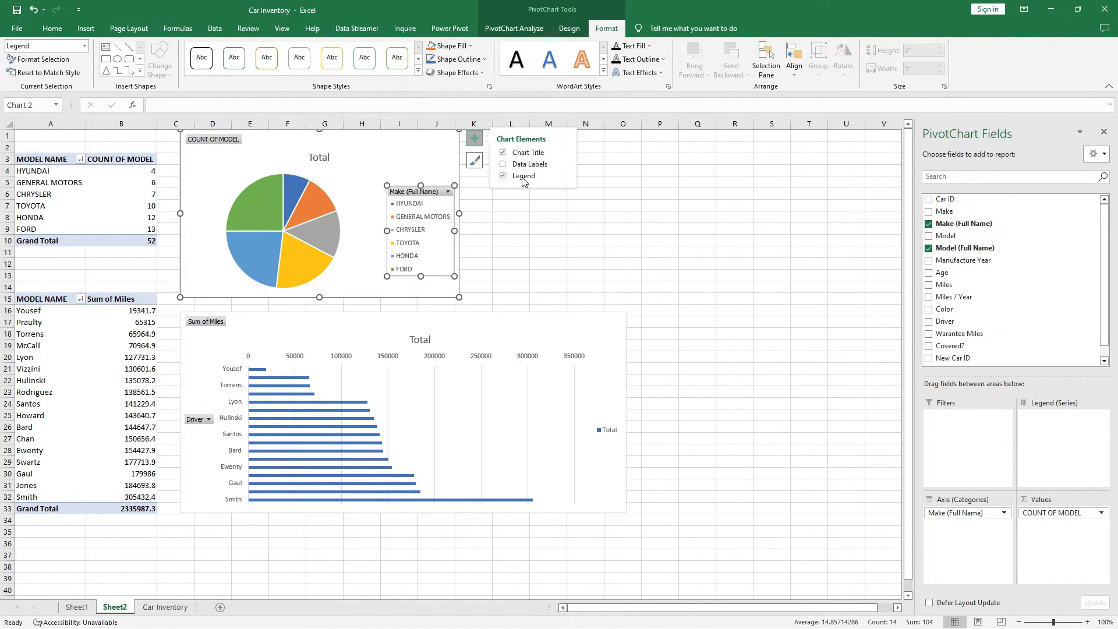
left_click(563, 176)
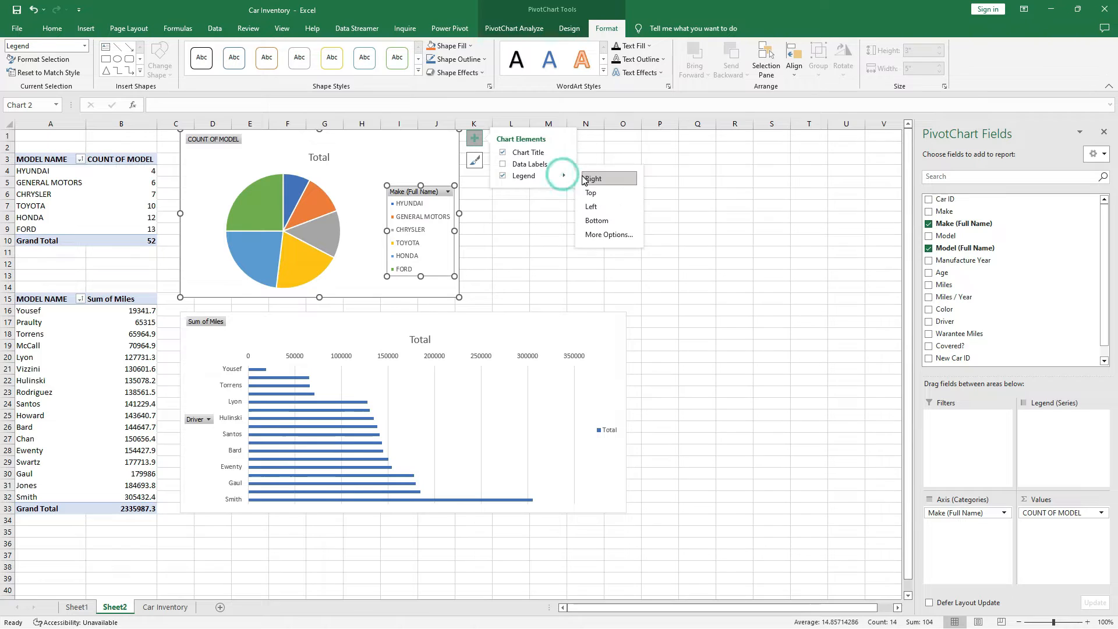
left_click(600, 221)
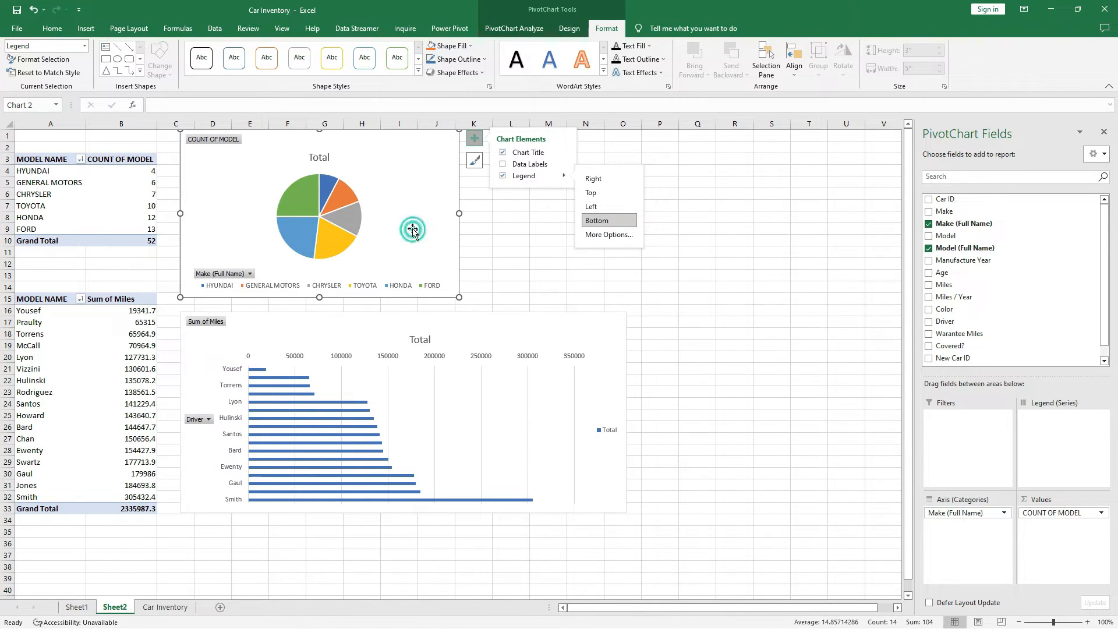
- Hide all field buttons on the pie chart showing the count of models per make
left_click(222, 143)
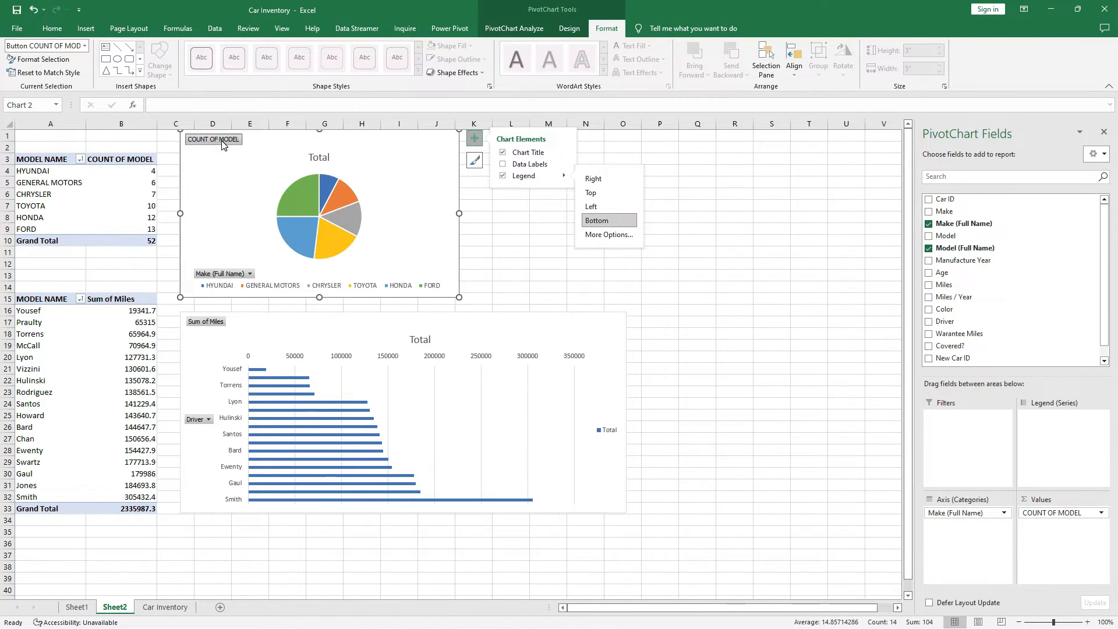
left_click(216, 143)
right_click(217, 141)
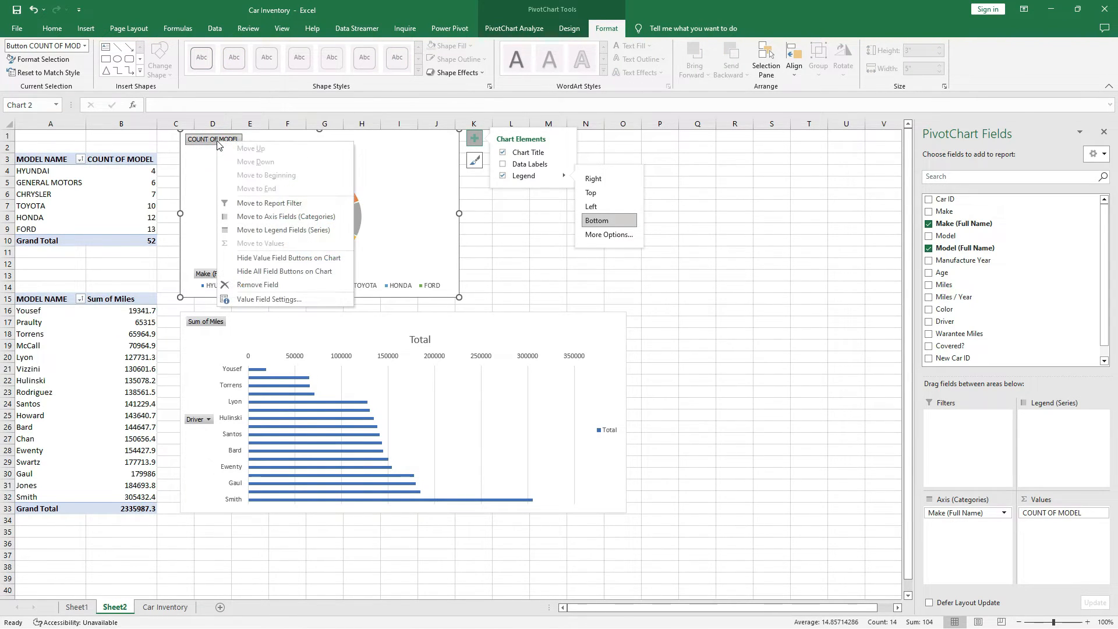
left_click(261, 277)
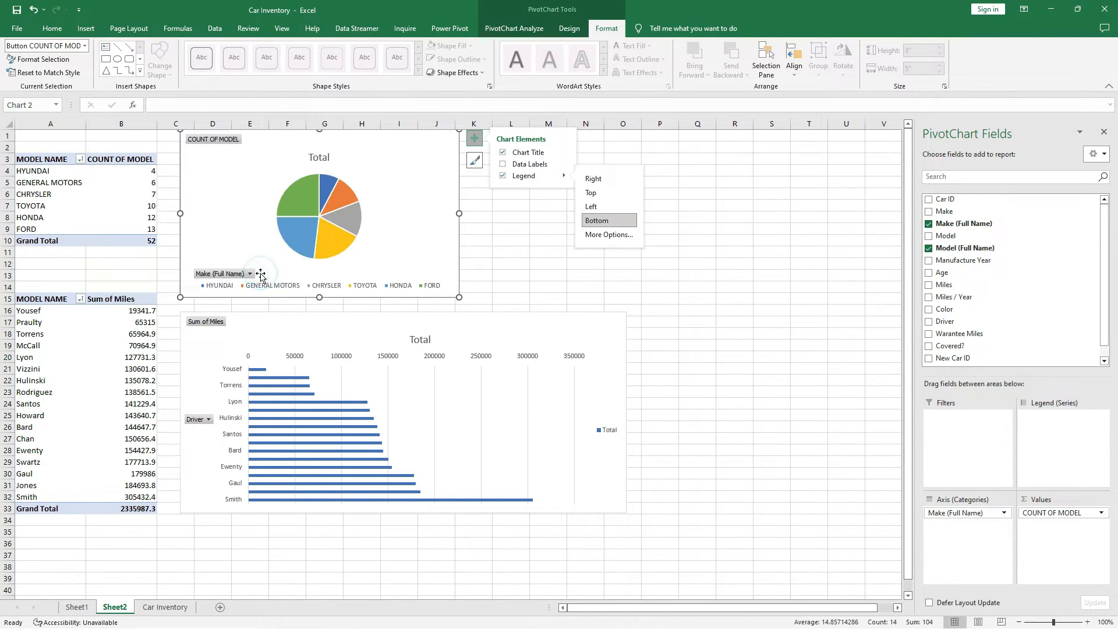
left_click(219, 190)
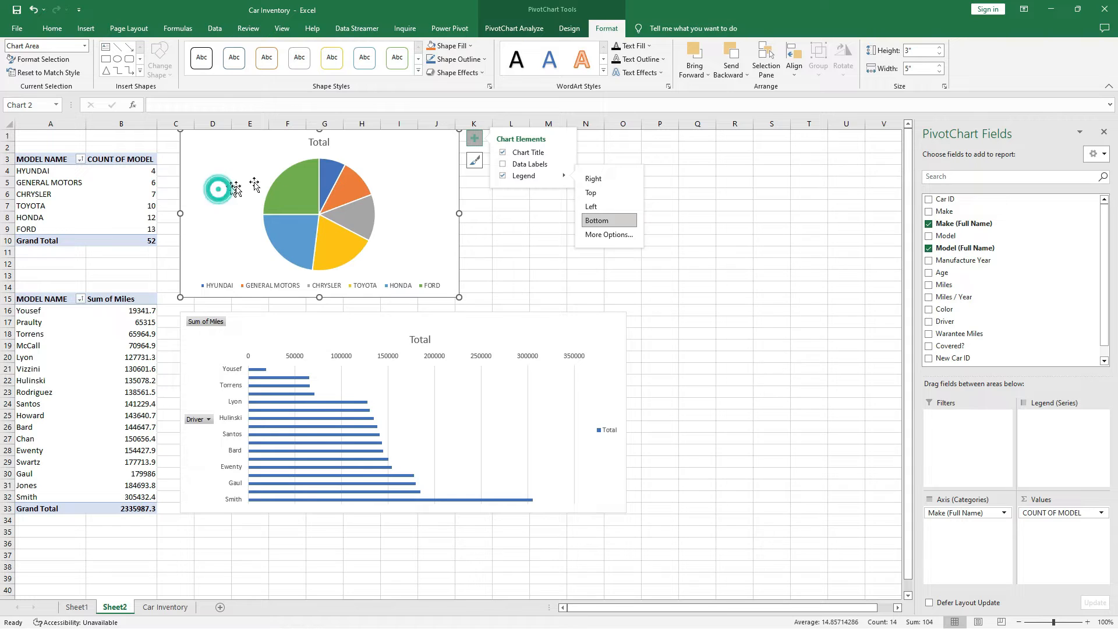
- Hide all field buttons on the bar chart showing the sum of miles per driver
left_click(212, 324)
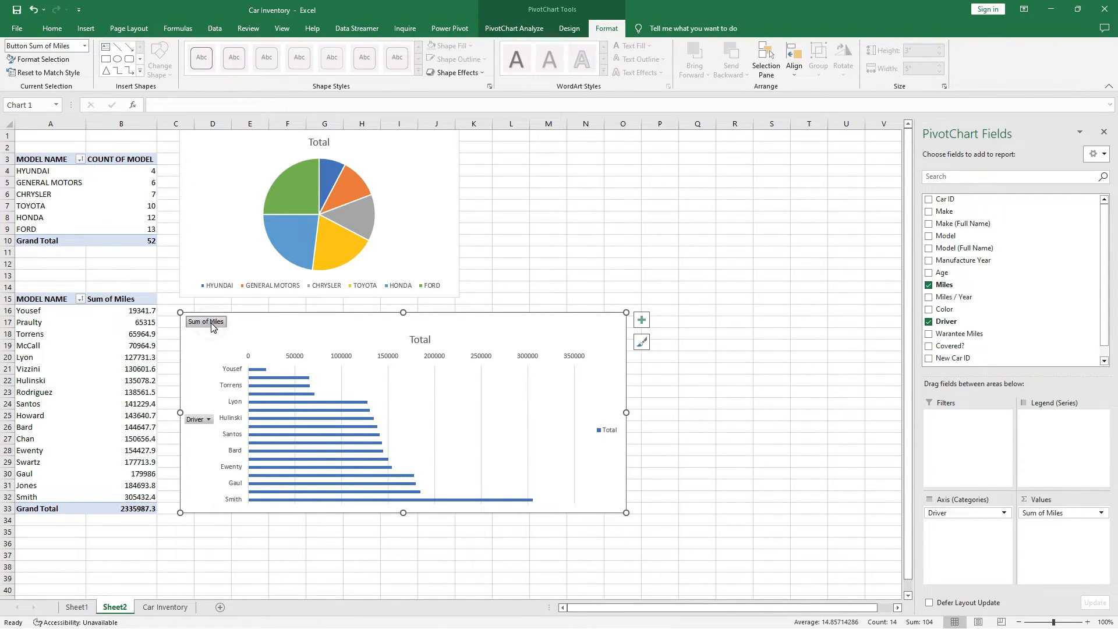
right_click(212, 325)
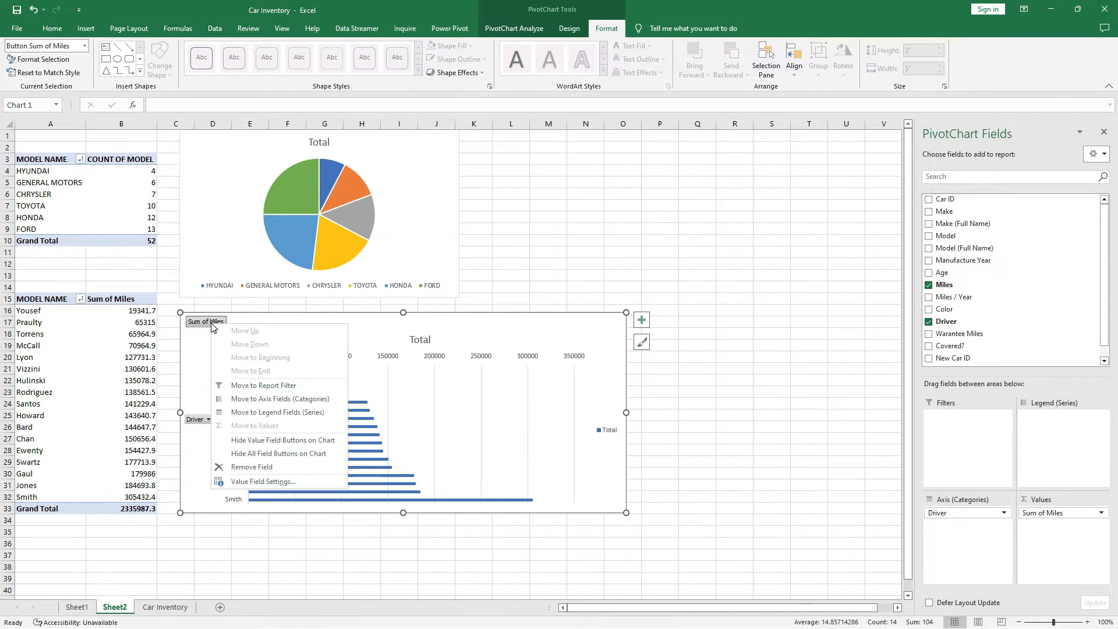
left_click(270, 456)
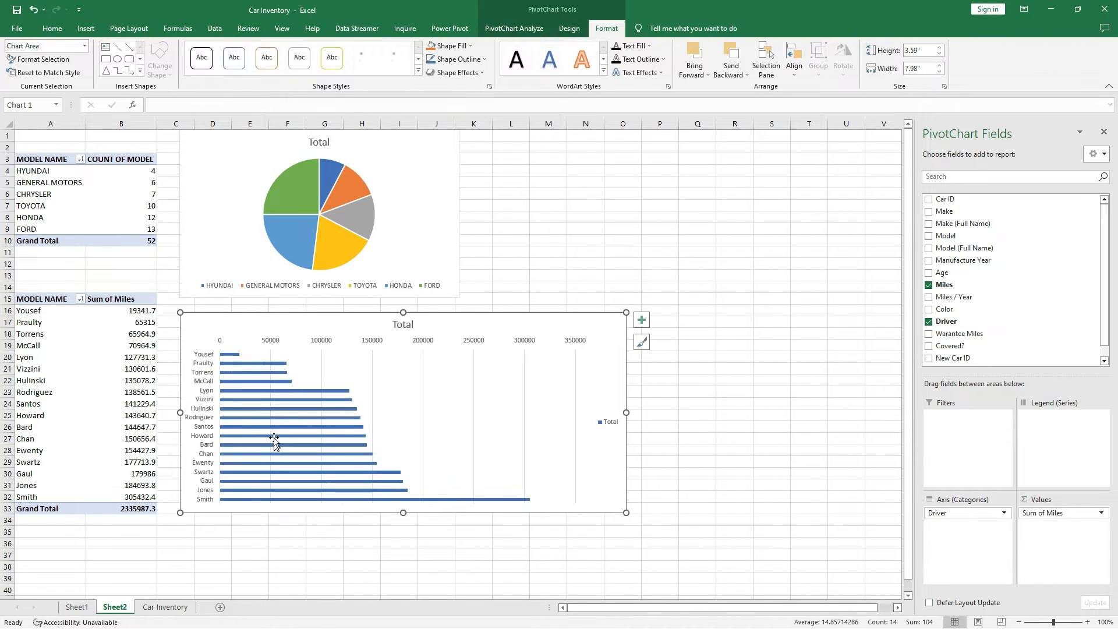
left_click(577, 285)
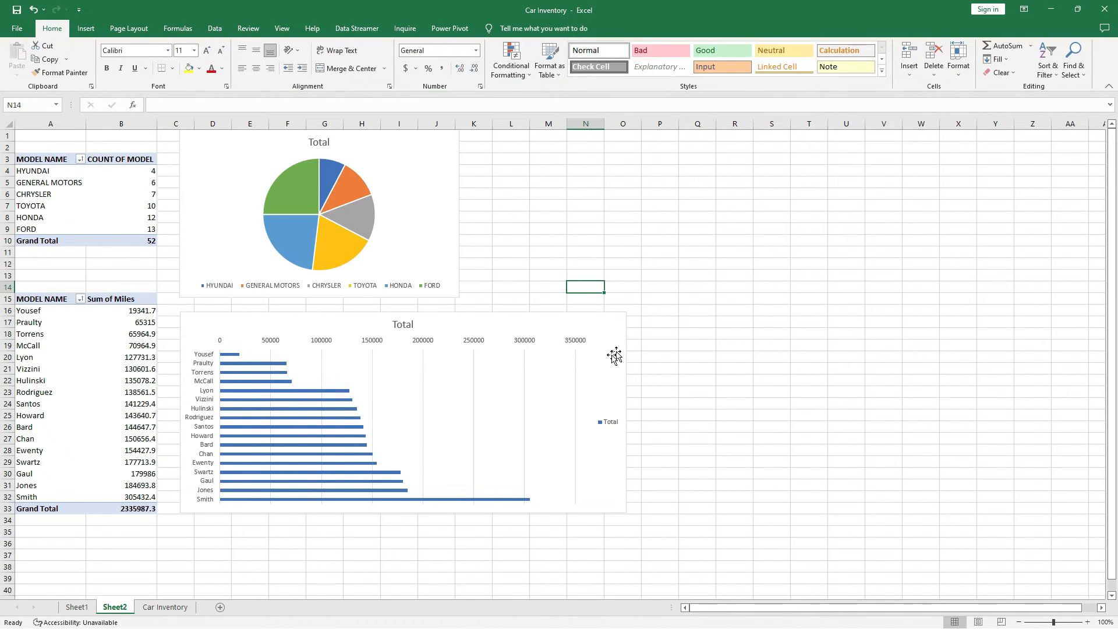
- Change the title of the driver bar chart to "Total Miles Driven"
left_click(400, 325)
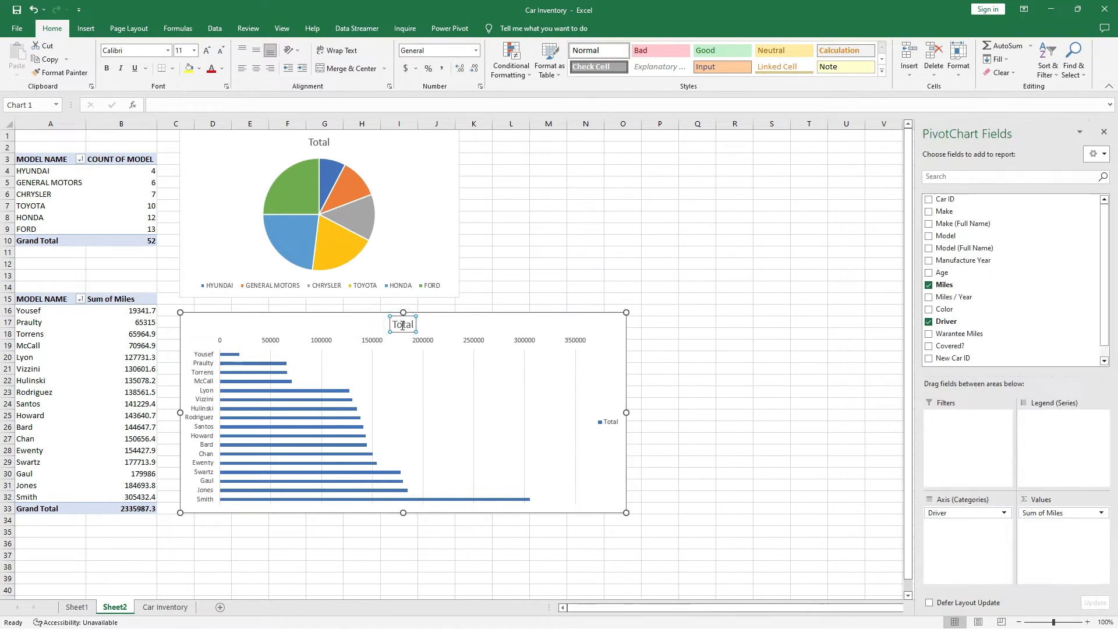
left_click(412, 325)
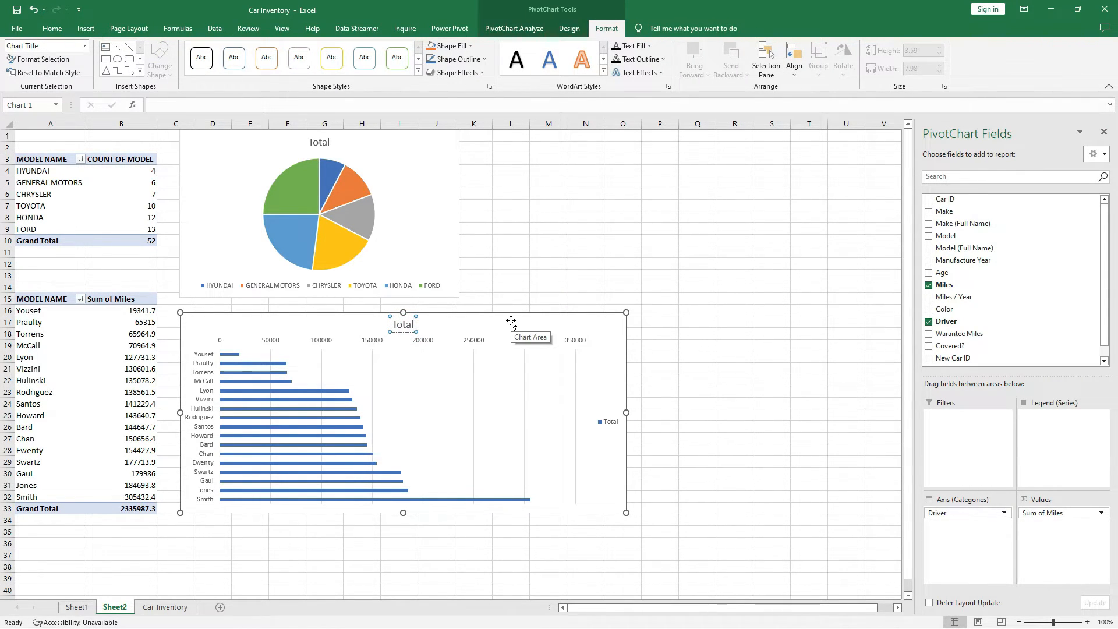
type("mILES dR")
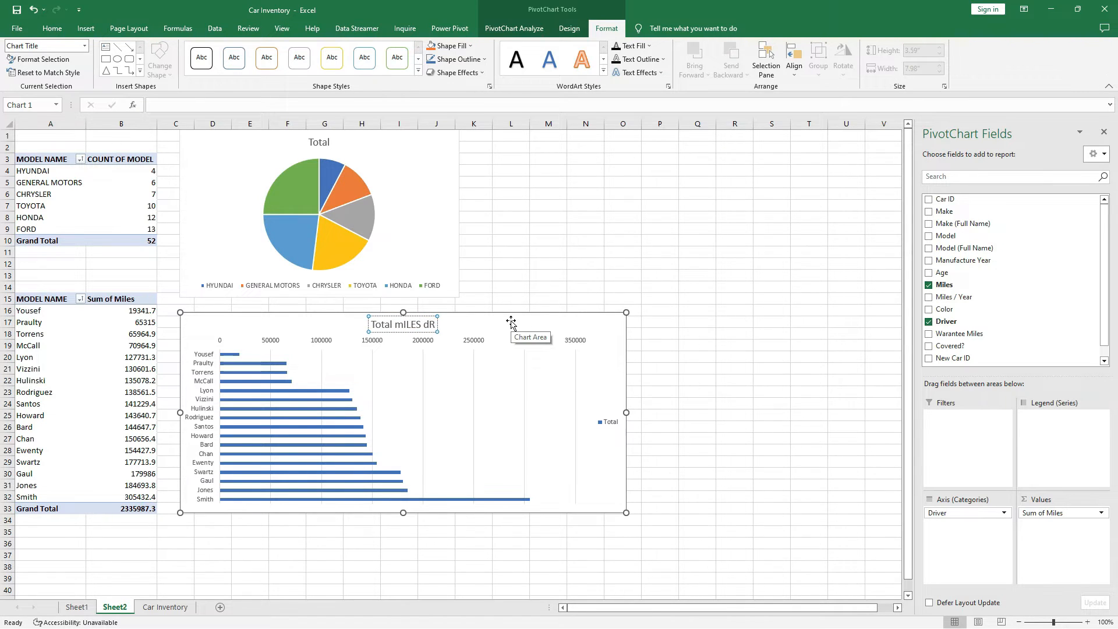
type("IVEN")
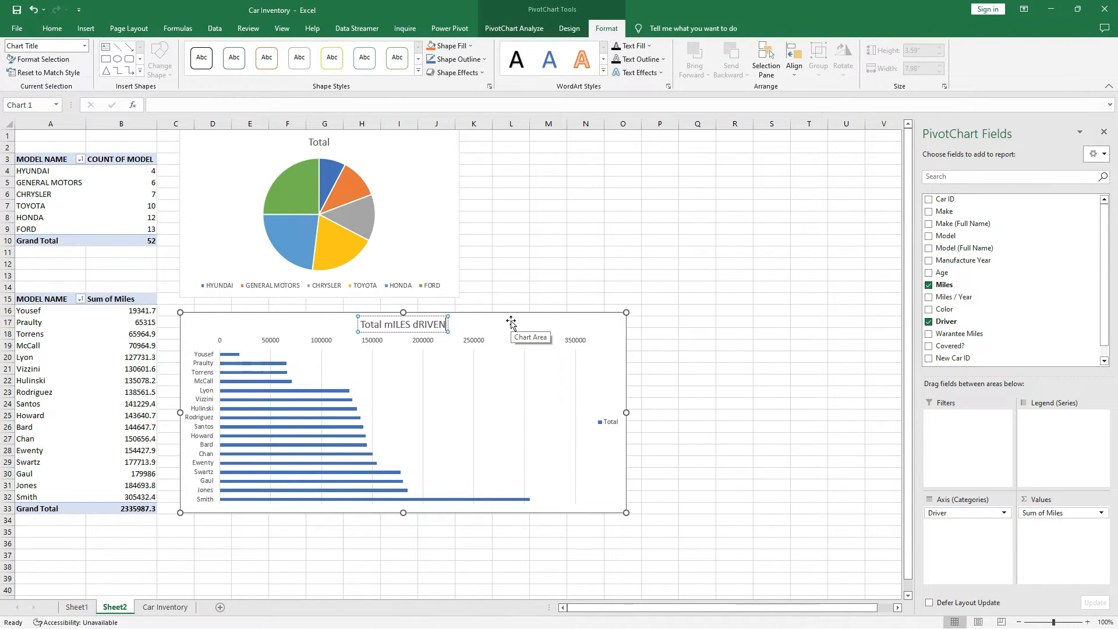
key("BackSpace")
key("BackSpace")
key("BackSpace")
key("BackSpace")
key("BackSpace")
key("BackSpace")
key("BackSpace")
key("BackSpace")
key("BackSpace")
key("BackSpace")
key("BackSpace")
key("BackSpace")
key("BackSpace")
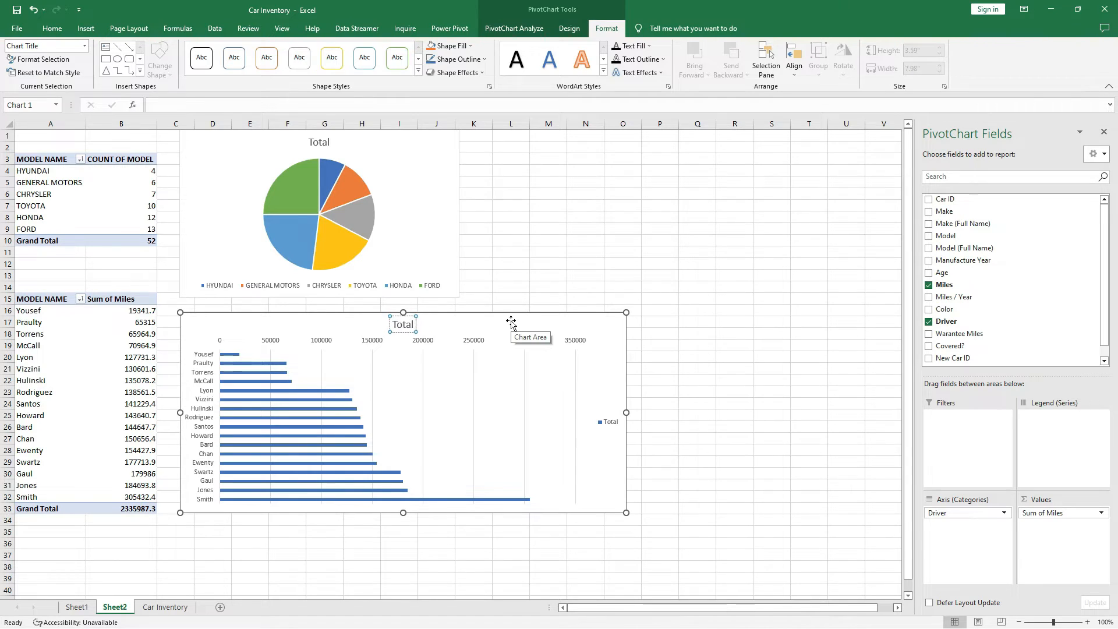
key("BackSpace")
key("BackSpace")
key("BackSpace")
type("tal Miles")
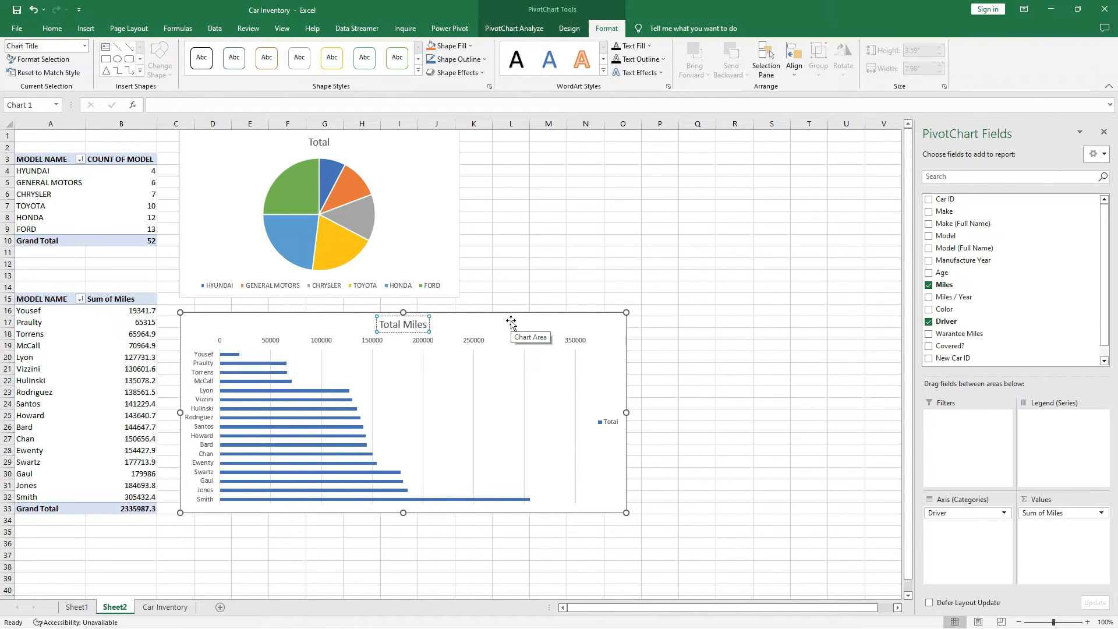
type(" Driven")
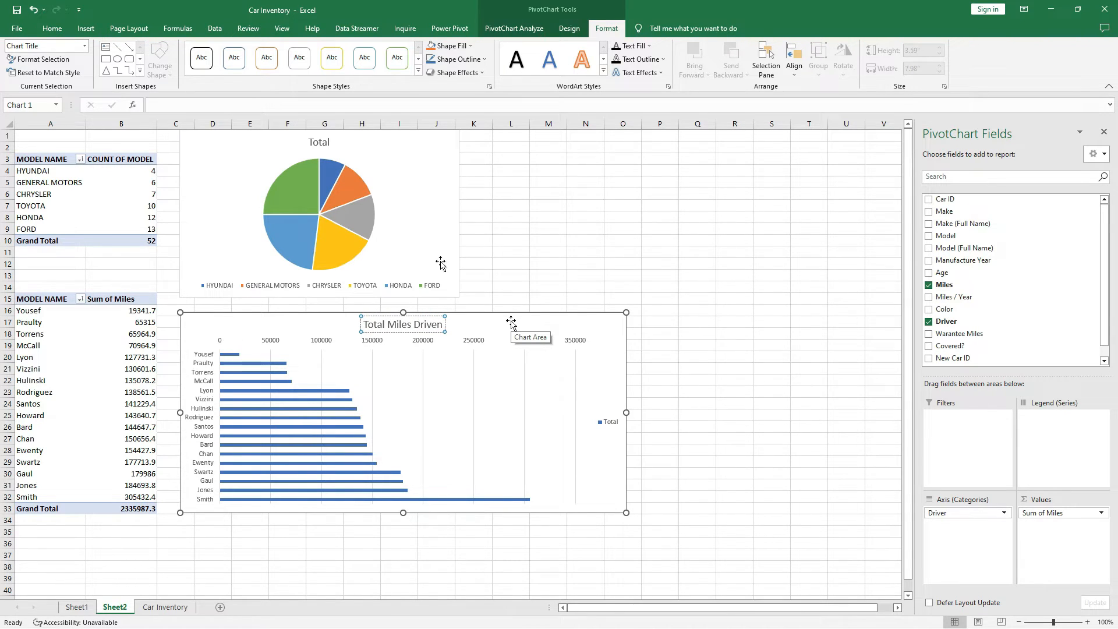
- Change the title of the pie chart to "Total Number of Cars By Make" on a single line
left_click(401, 156)
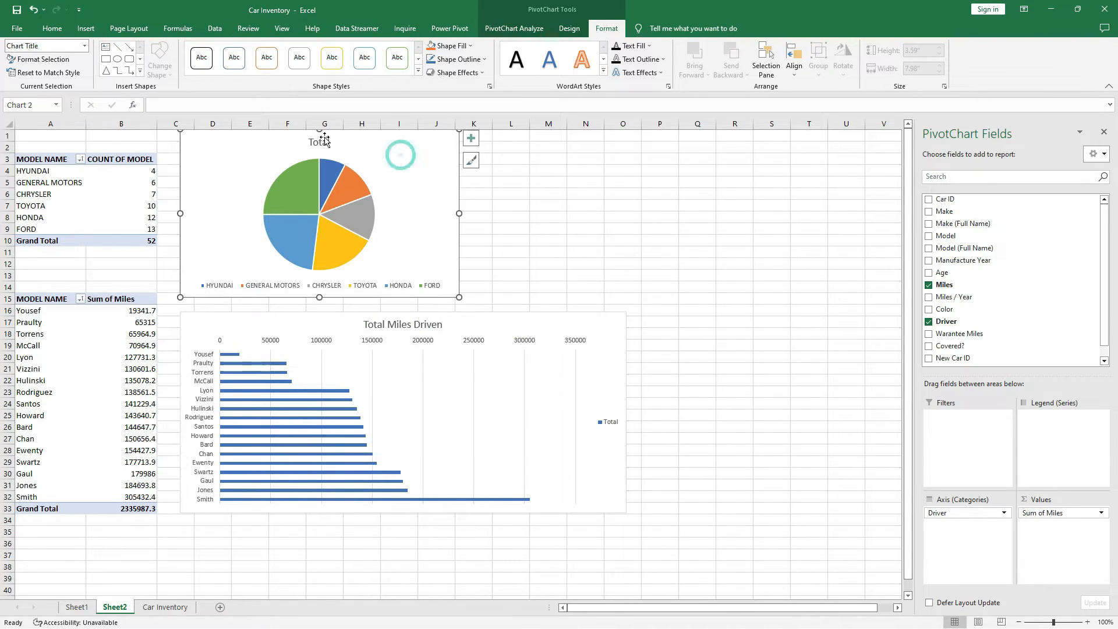
left_click(322, 142)
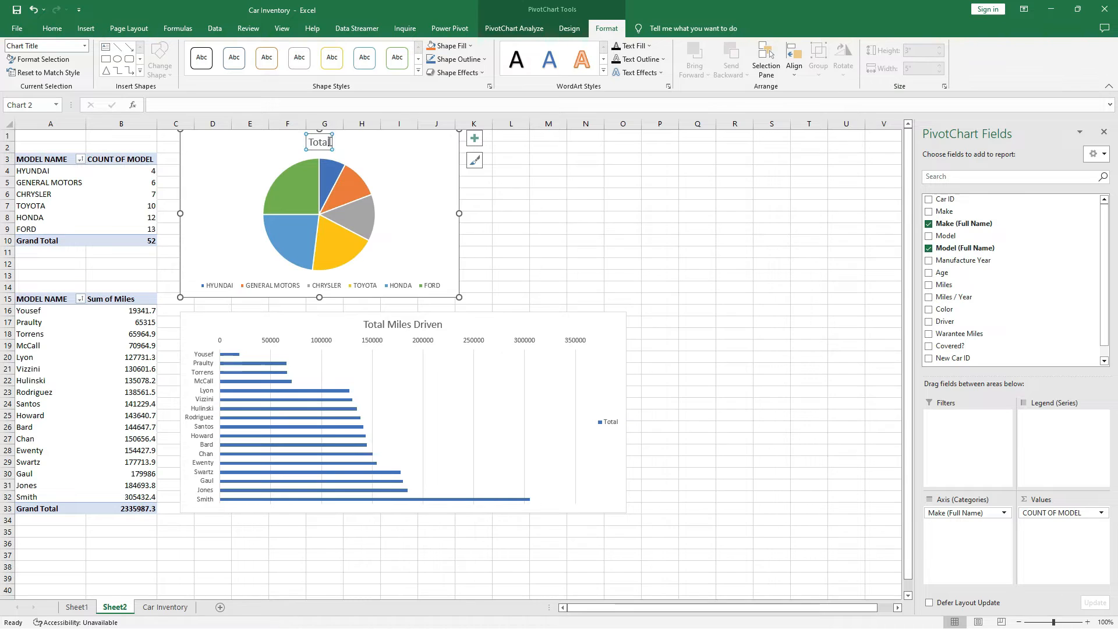
left_click(329, 141)
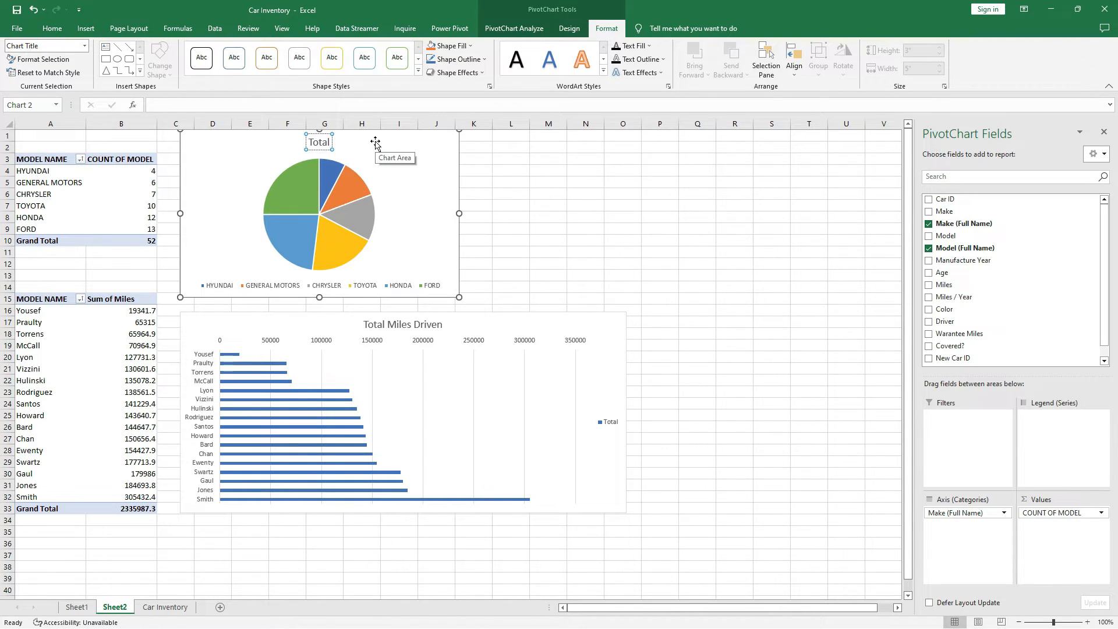
type("Number")
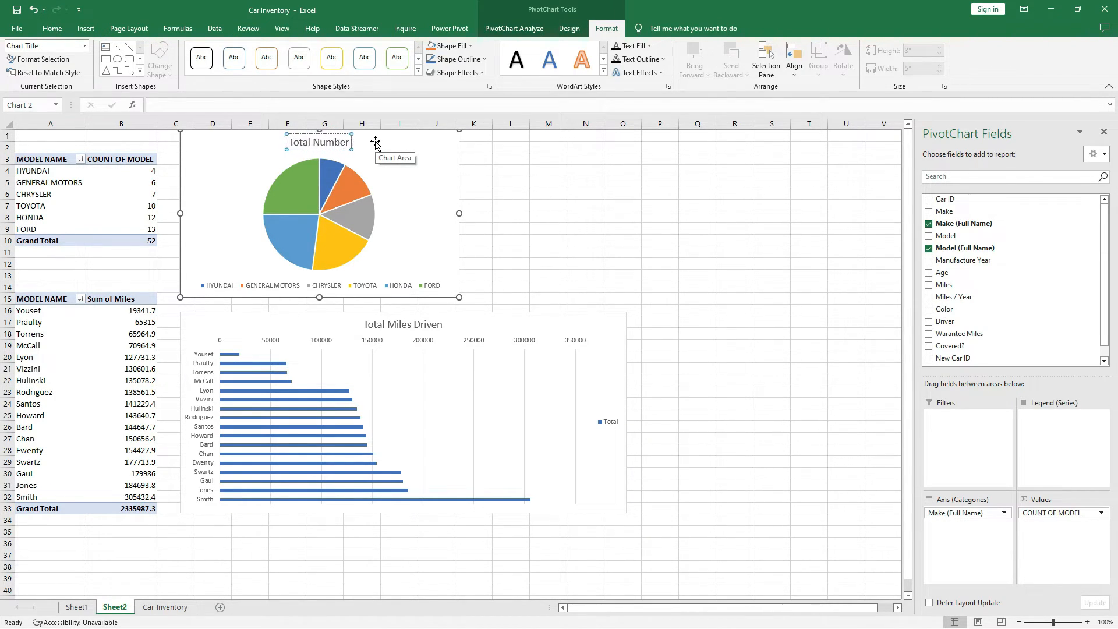
type(" of Cars By")
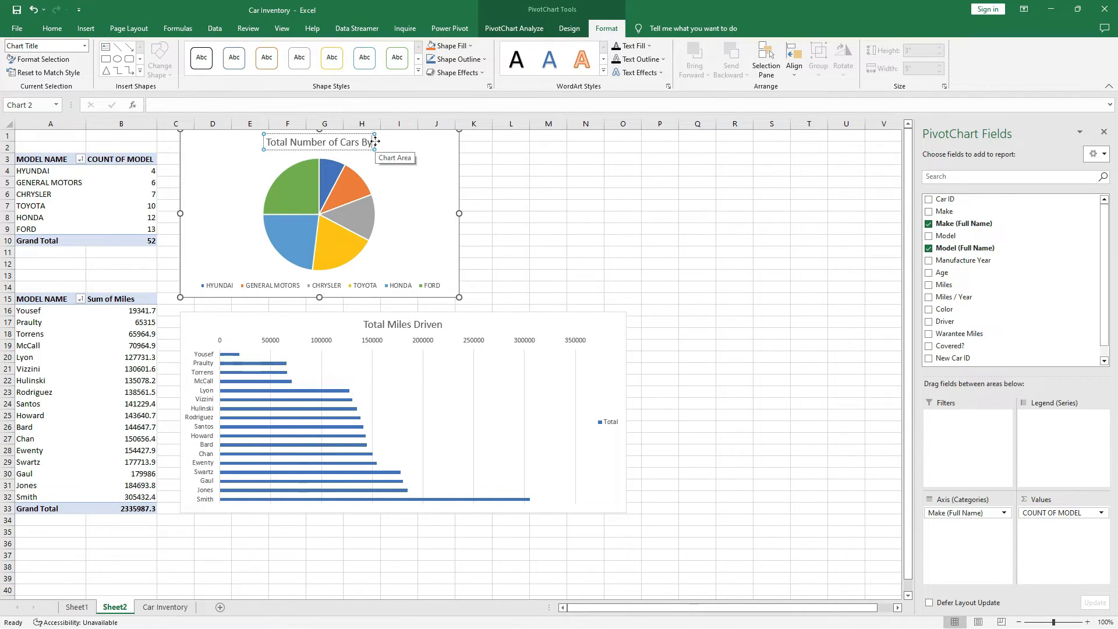
type(" Make")
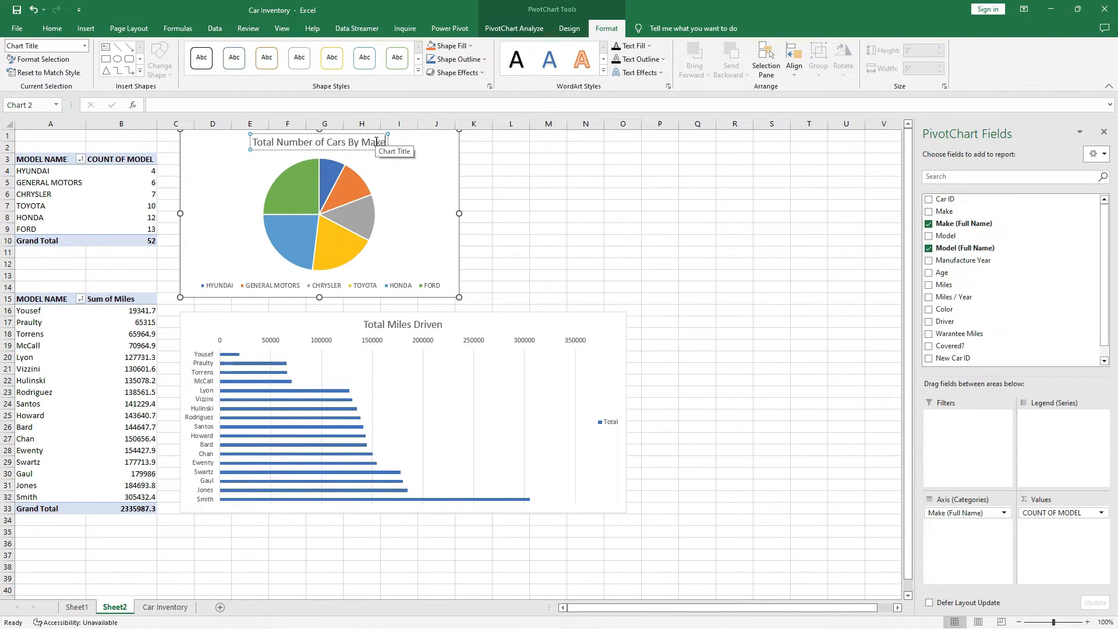
key("Return")
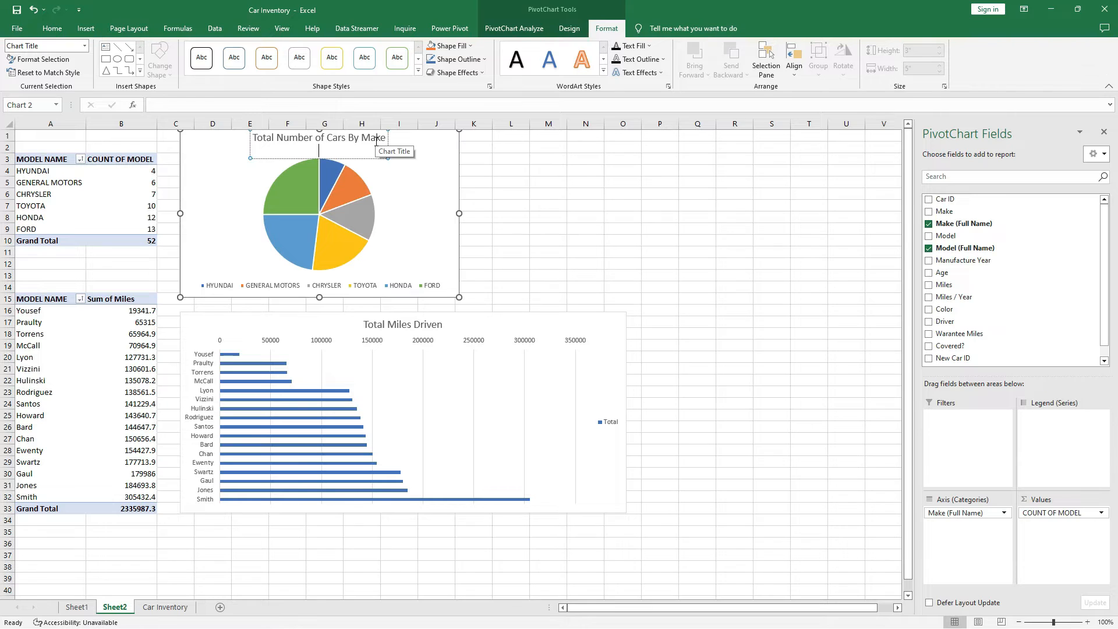
key("BackSpace")
left_click(474, 147)
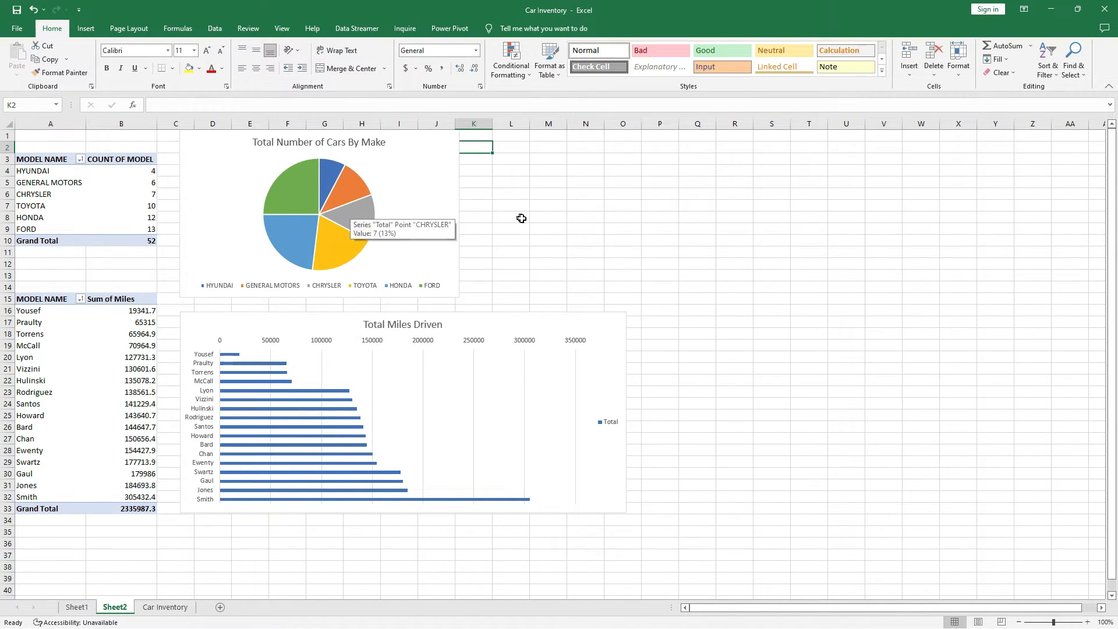
- Try removing the Driver field from the Rows area of the Sum of Miles PivotTable, and undo the removal
left_click(33, 313)
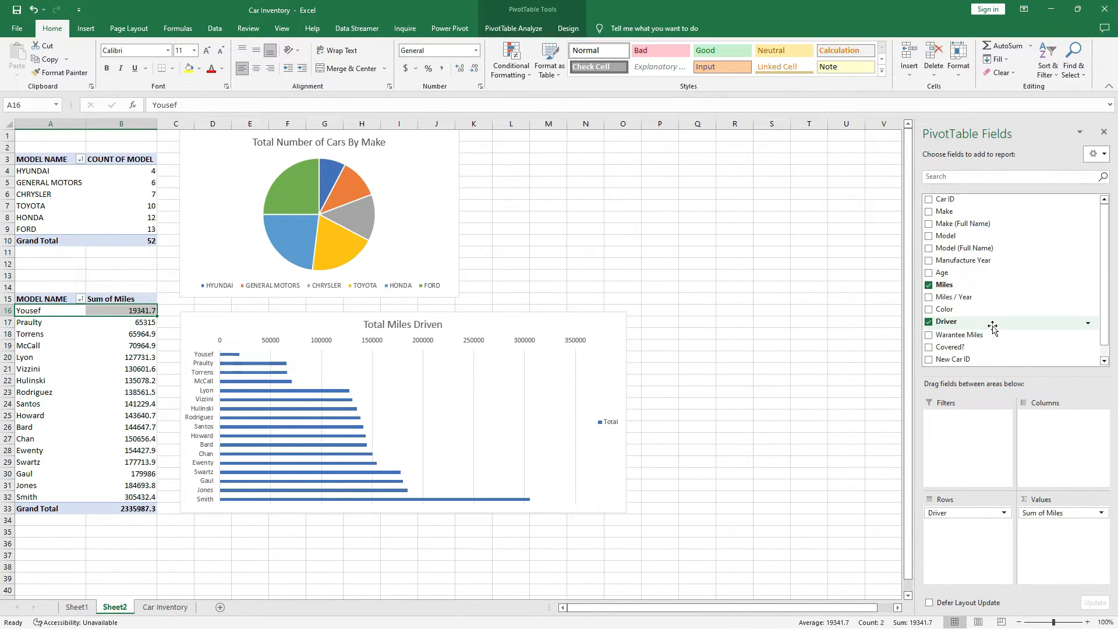
scroll(939, 339, "down", 1)
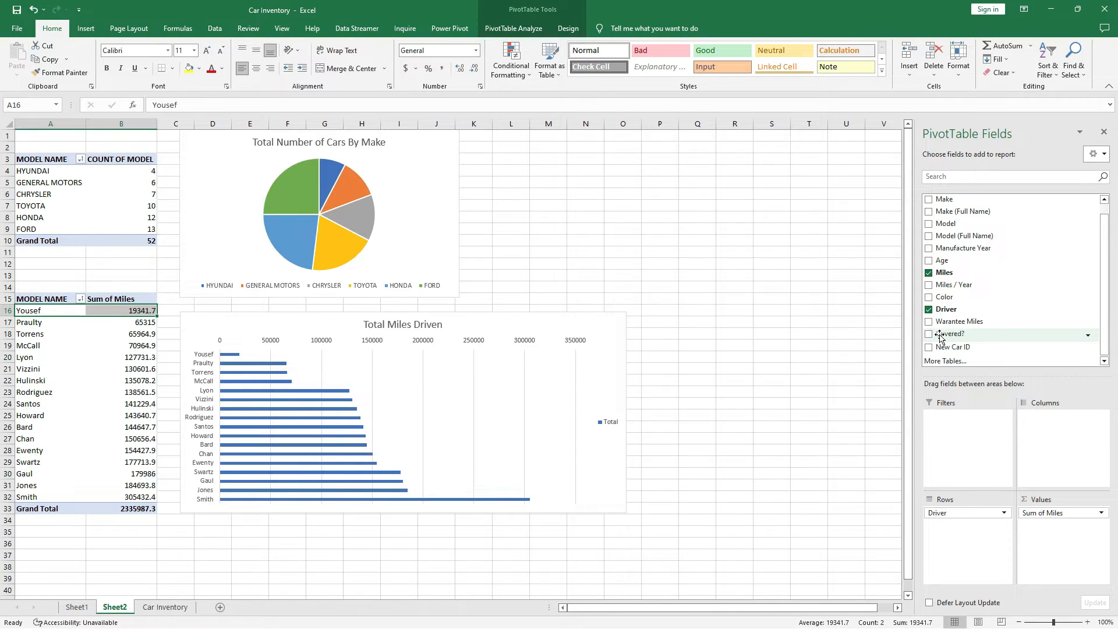
left_click_drag(971, 517, 949, 361)
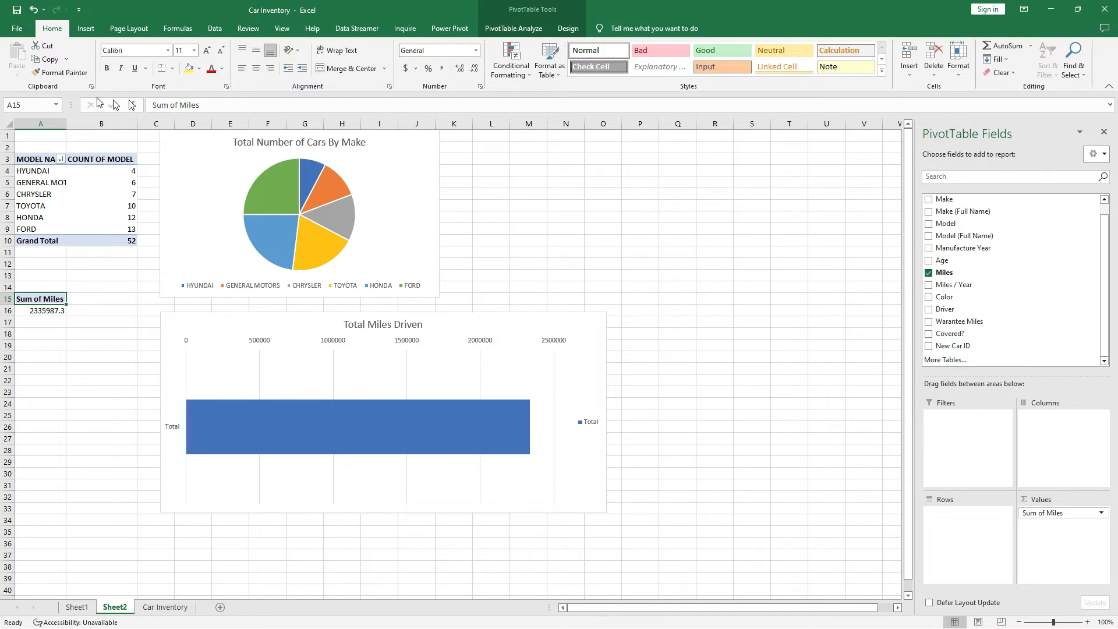
left_click(35, 9)
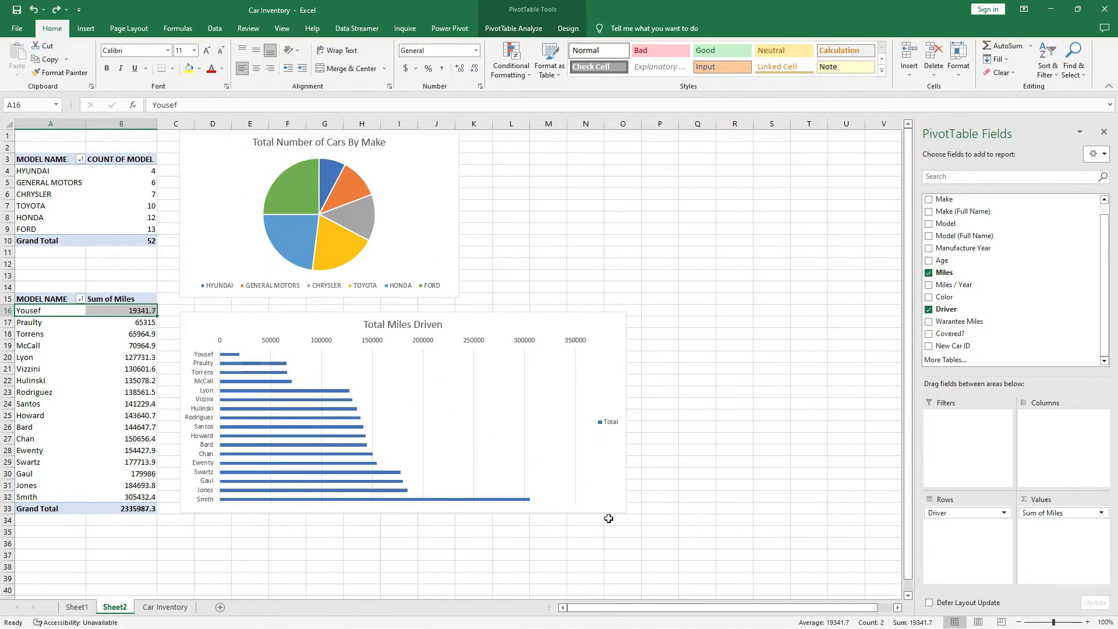
- Copy the whole Sum of Miles PivotTable, from its header row in A15 through the Grand Total row in B33
left_click(49, 357)
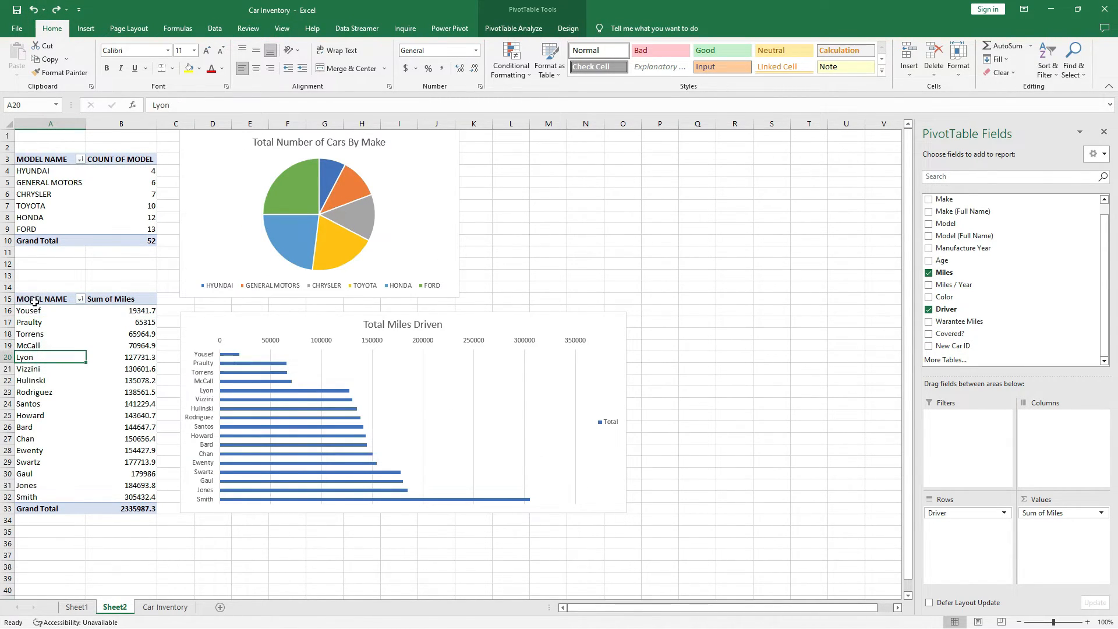
left_click_drag(35, 301, 146, 508)
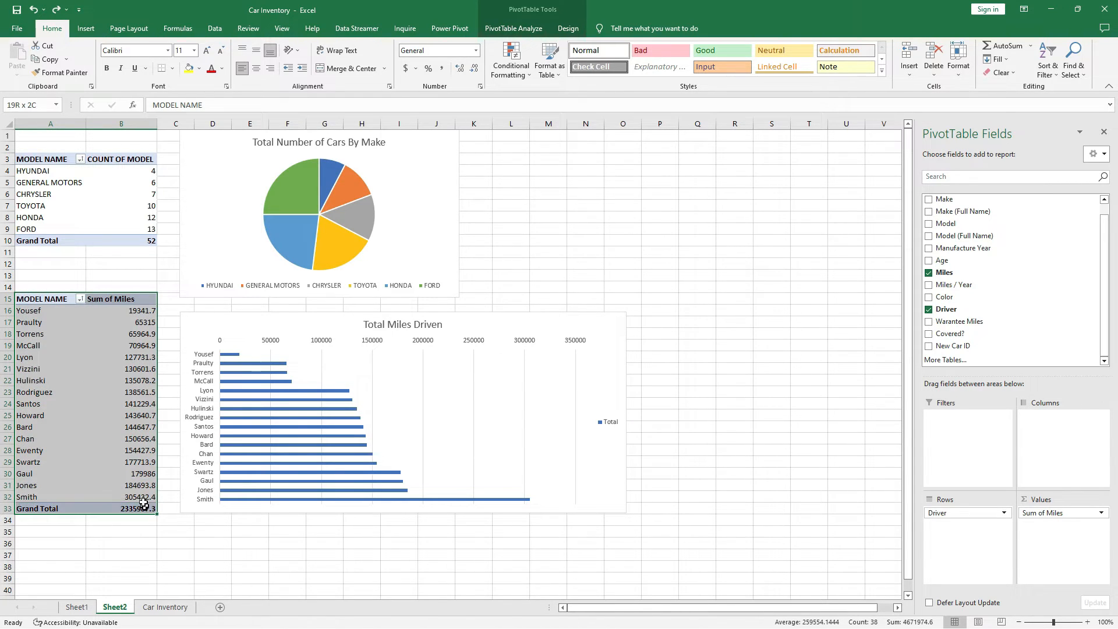
right_click(62, 301)
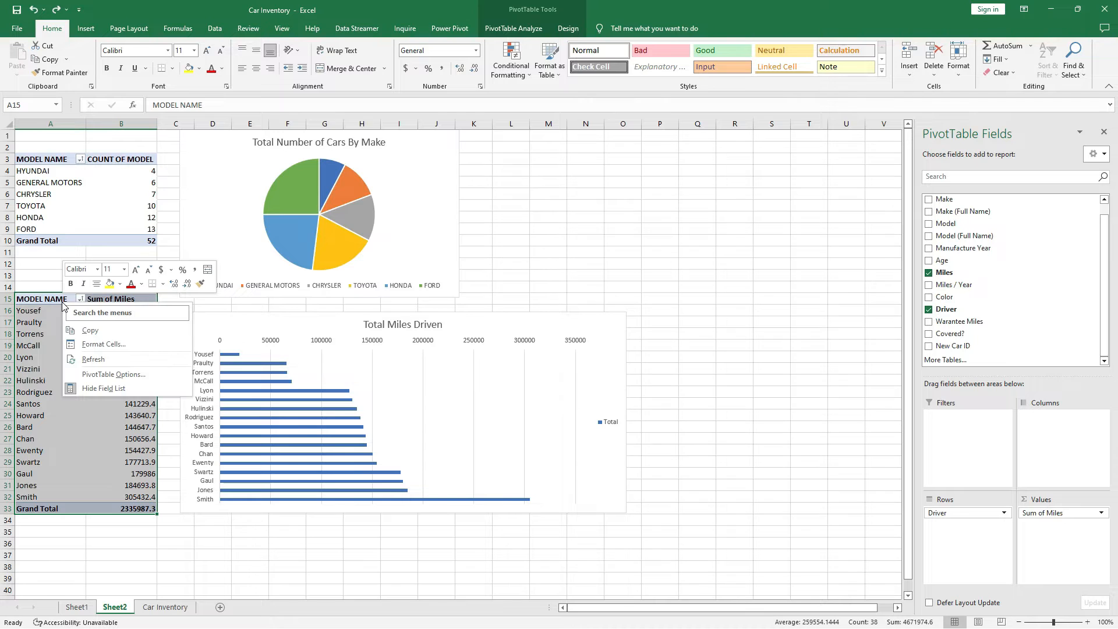
left_click(102, 328)
scroll(151, 507, "down", 5)
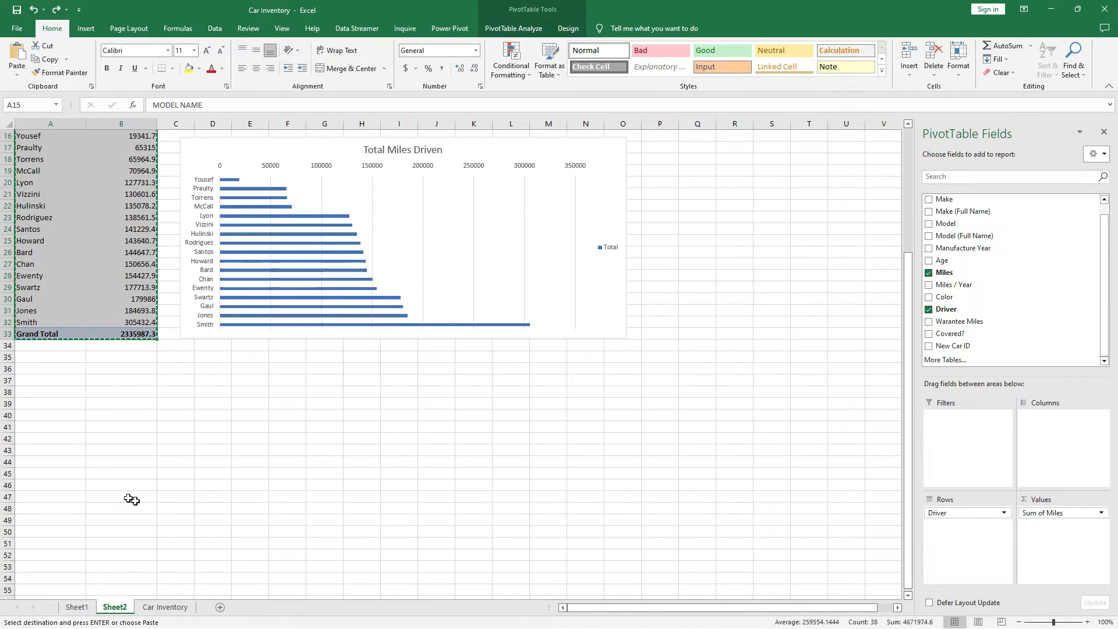
- Try a regular paste of the copied PivotTable at cell A38, and undo the paste
left_click(46, 392)
right_click(47, 393)
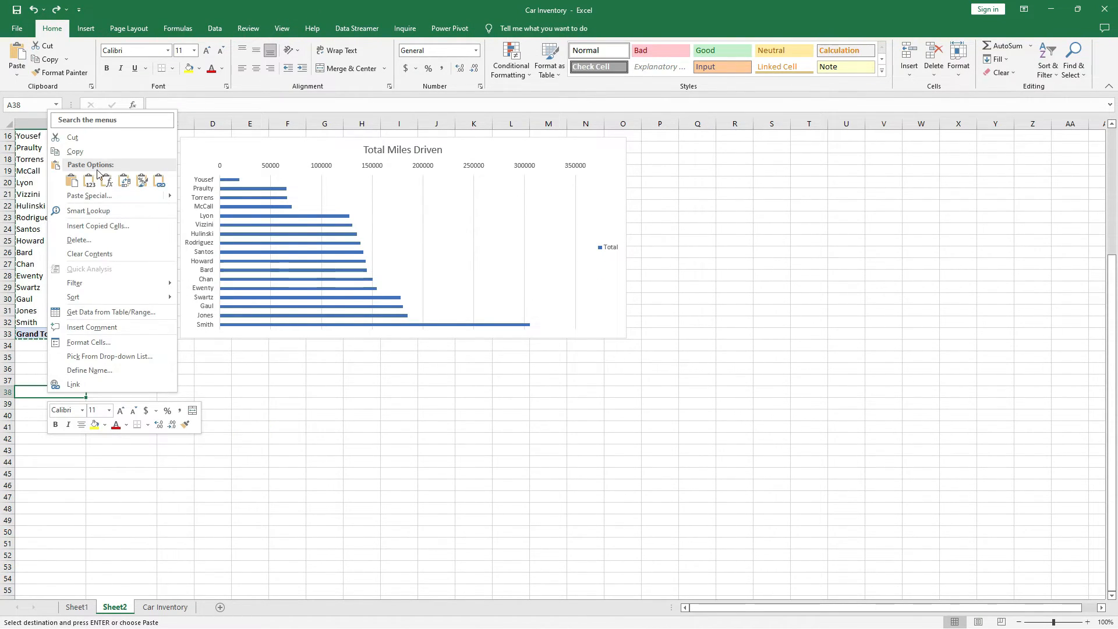
left_click(72, 181)
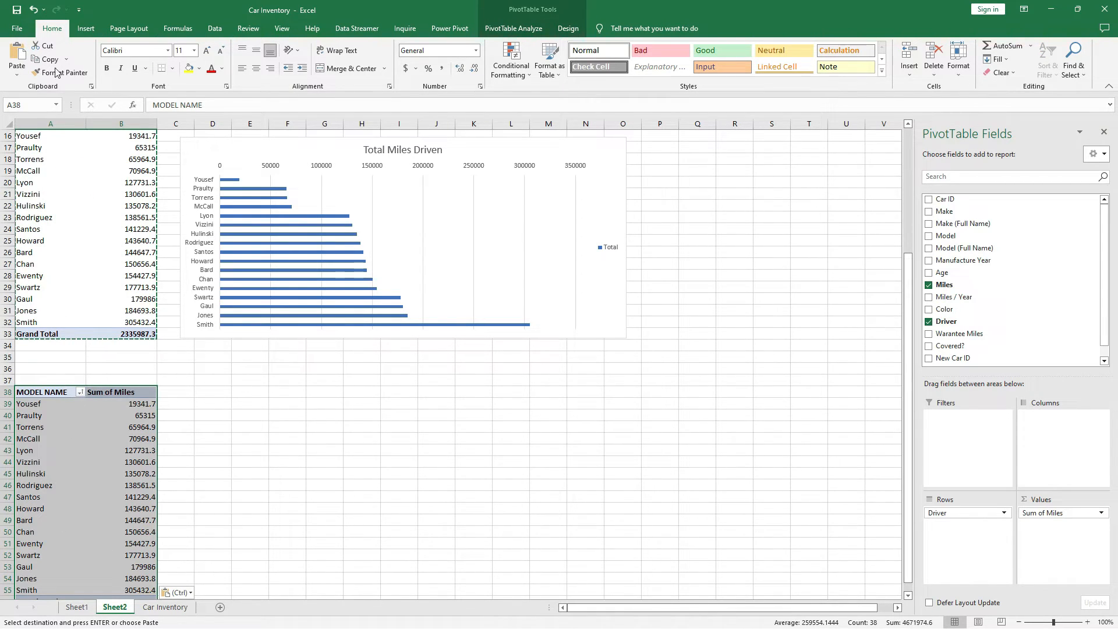
left_click(33, 9)
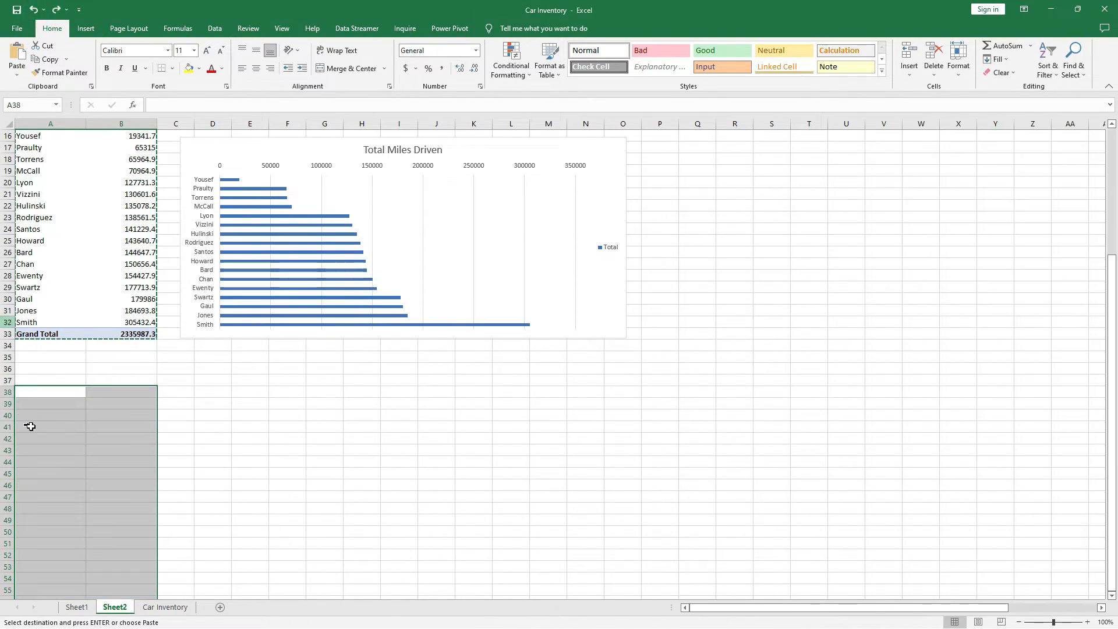
- Paste the copied Sum of Miles PivotTable with its PivotTable functionality at cell A37, below the original
left_click(46, 378)
right_click(47, 378)
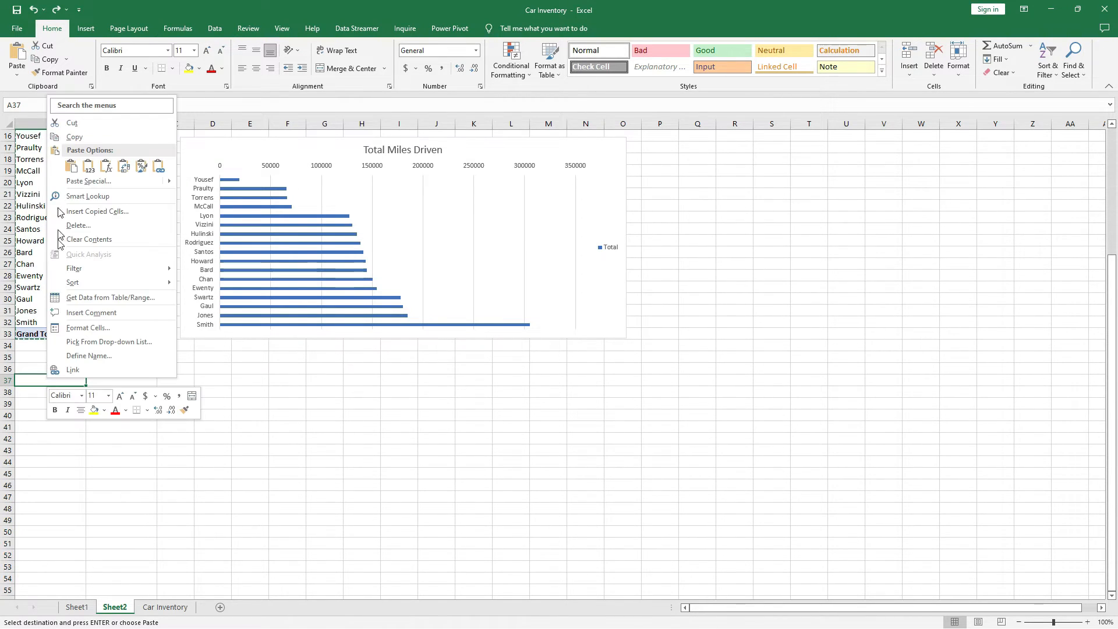
left_click(71, 167)
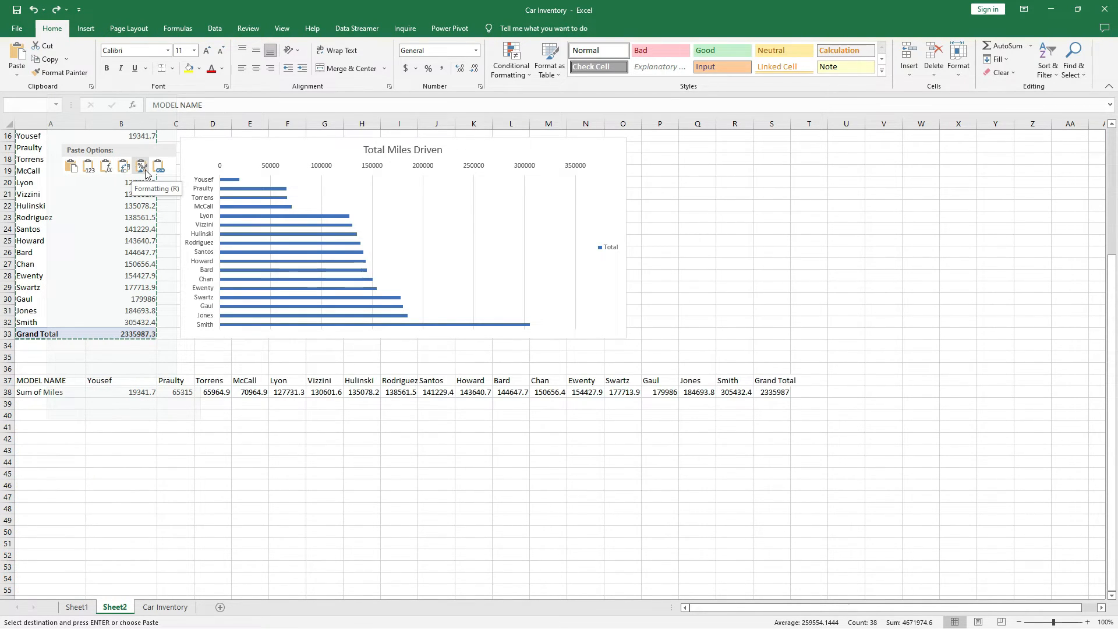
left_click(72, 165)
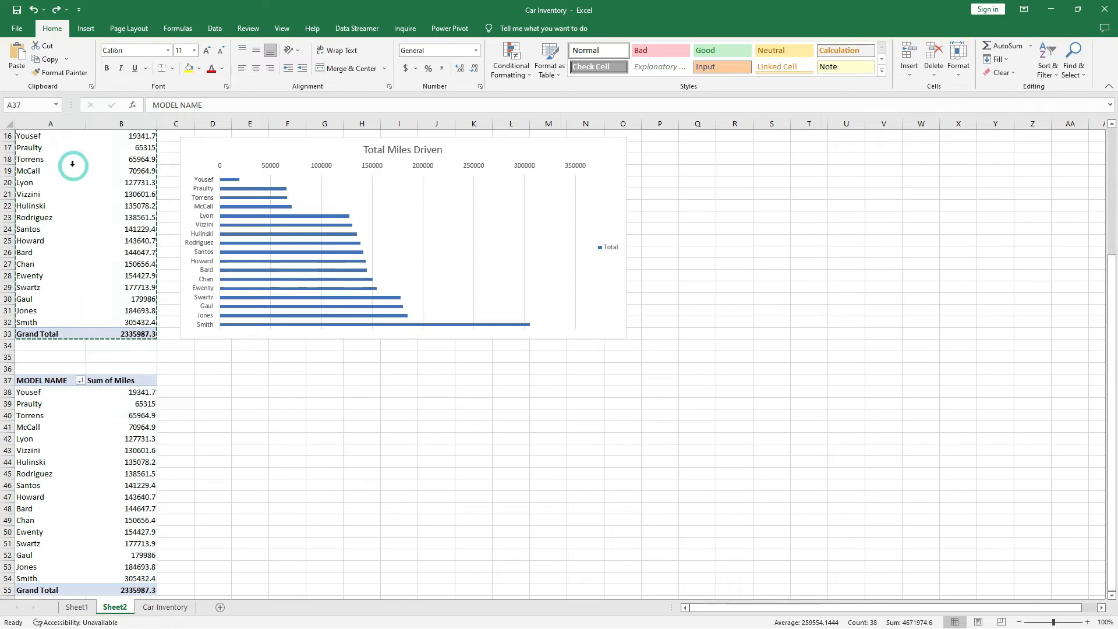
- Replace the Driver field with Covered? in the Rows area of the pasted PivotTable
left_click(43, 392)
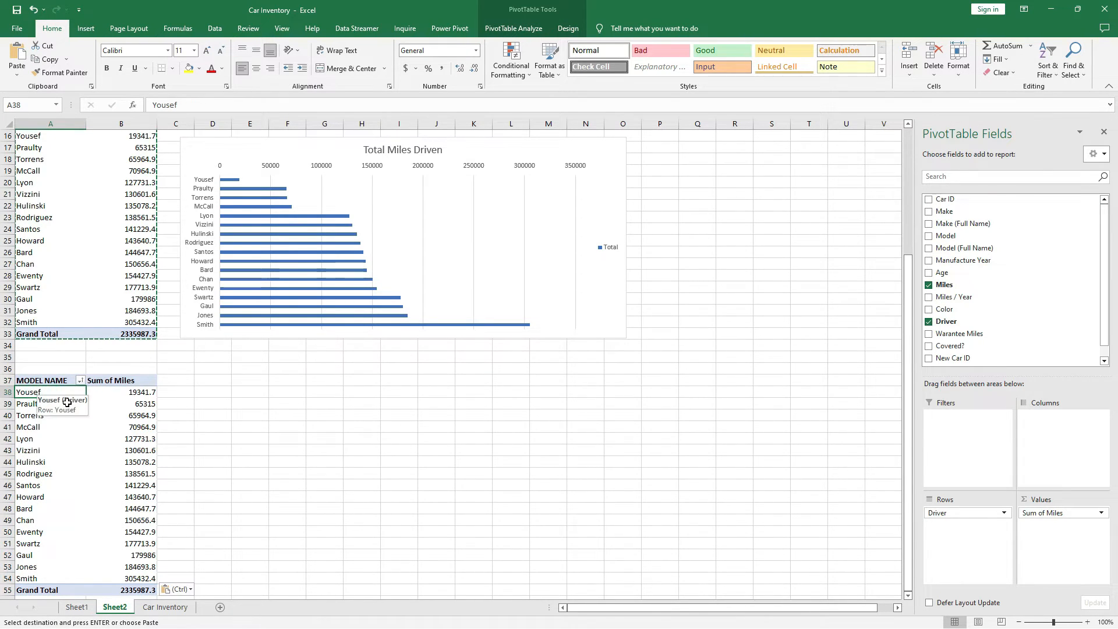
left_click(55, 381)
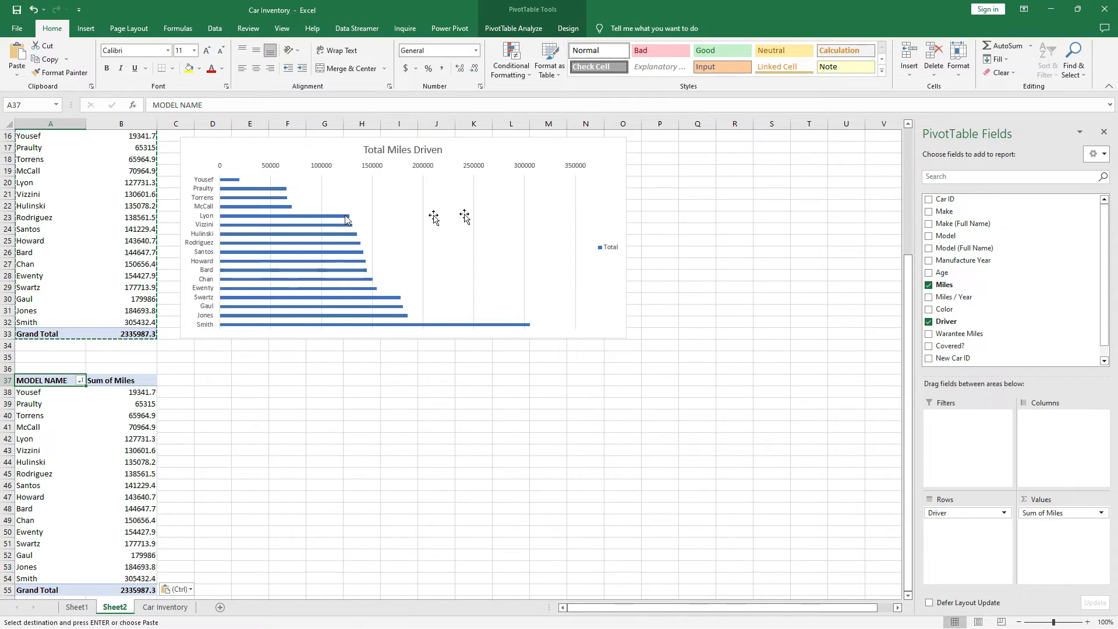
mouse_move(963, 517)
left_mouse_down()
mouse_move(927, 576)
mouse_move(870, 484)
mouse_move(958, 346)
mouse_move(958, 516)
left_mouse_up()
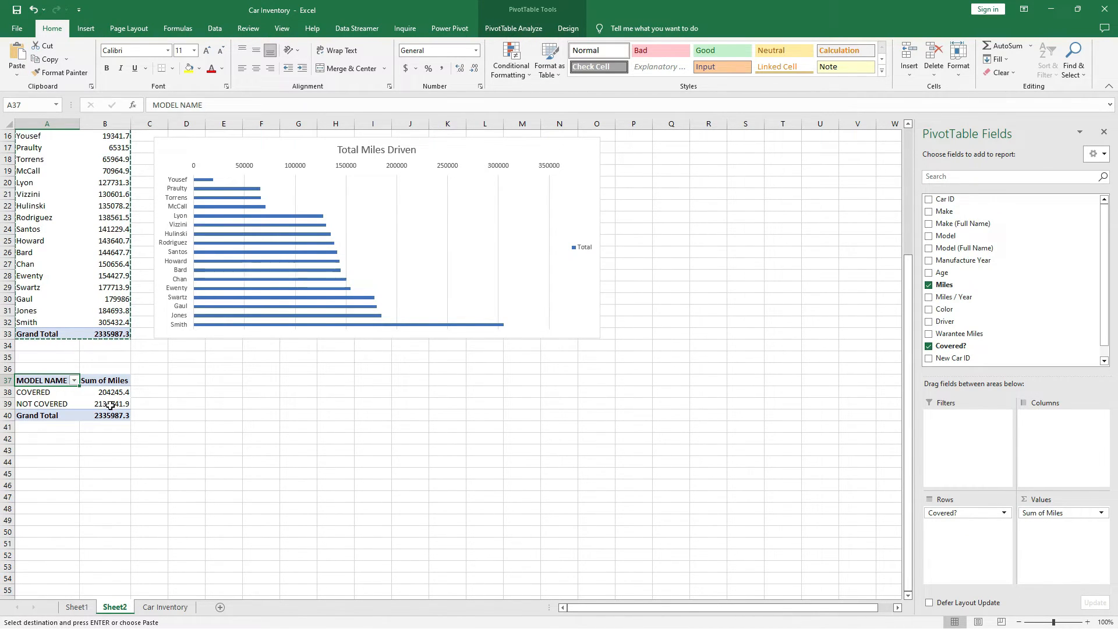
- Replace Sum of Miles with the count of Covered? in the Values area of the pasted PivotTable
left_click(110, 404)
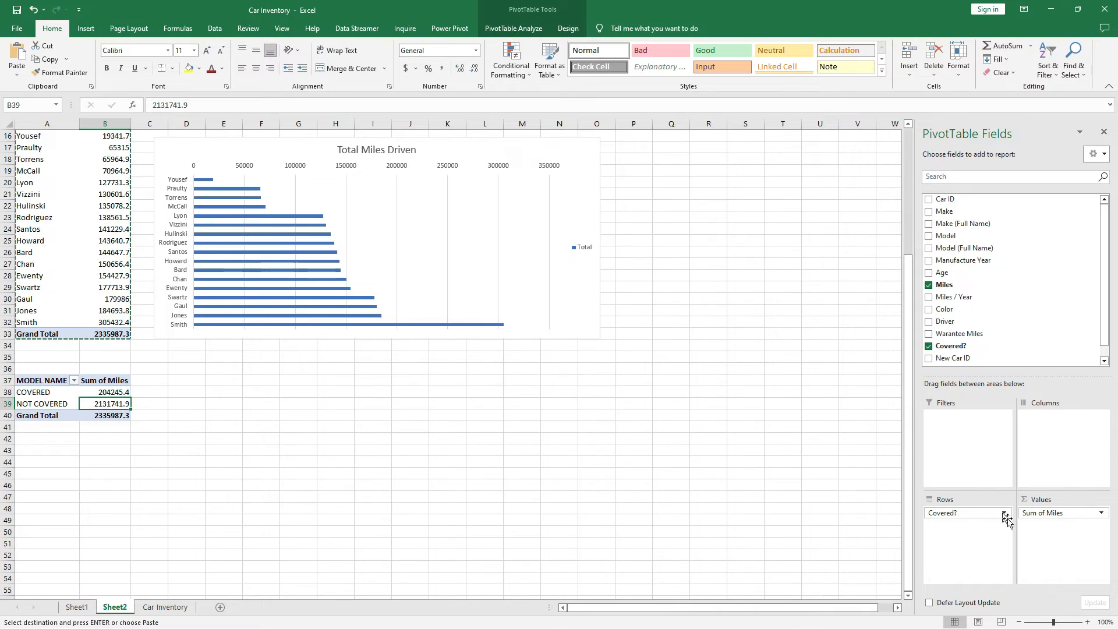
left_click_drag(1051, 518, 812, 375)
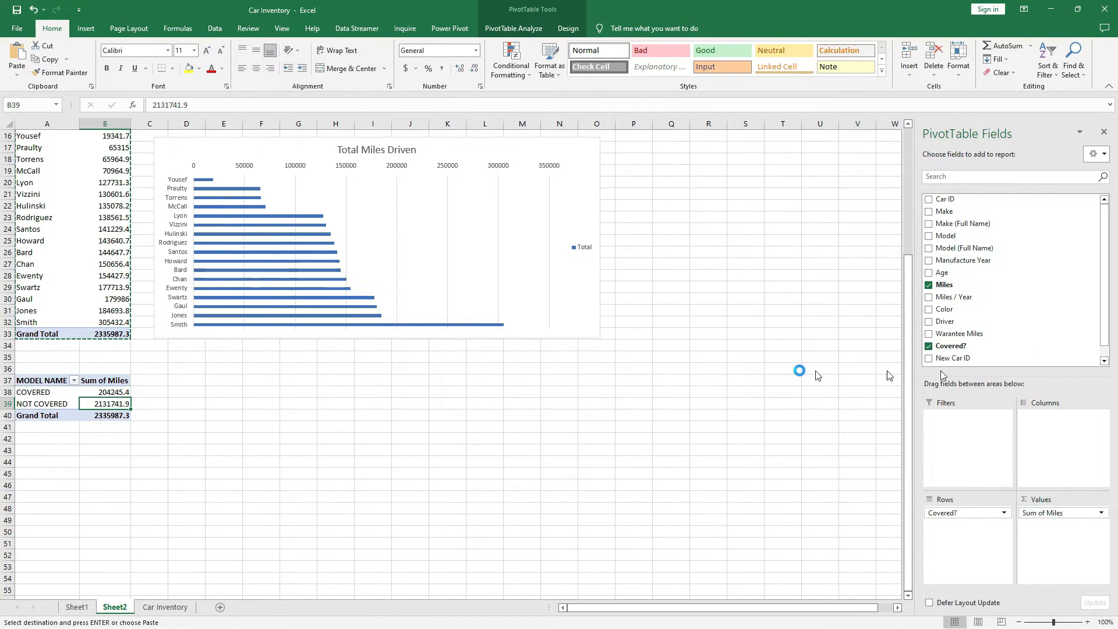
left_click_drag(951, 347, 1055, 513)
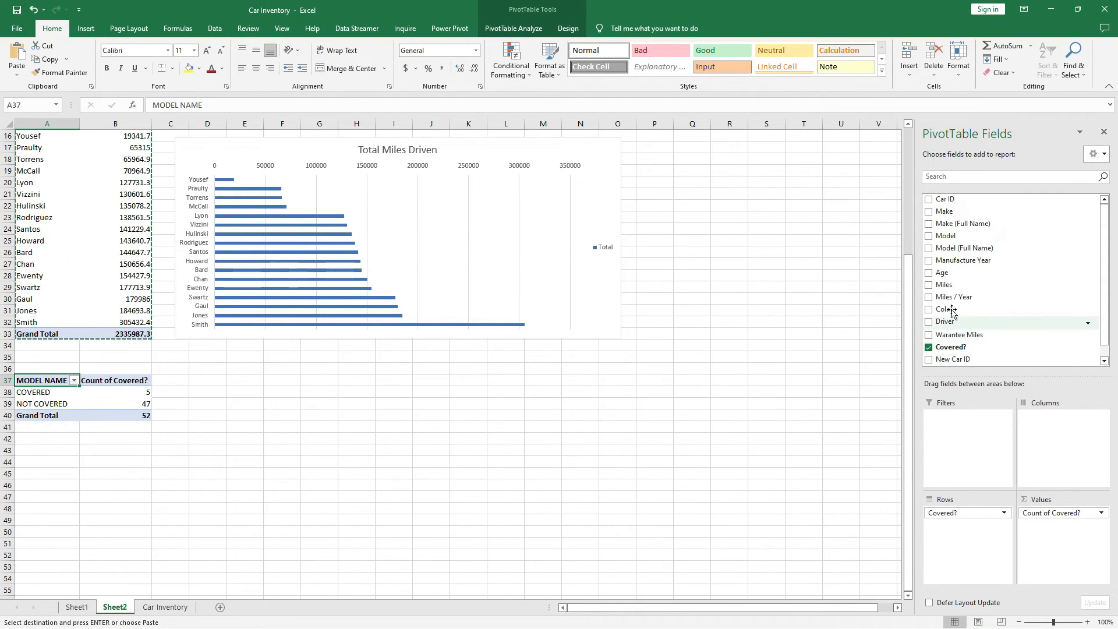
- Try adding Sum of Miles as a second value in the Covered? PivotTable, and remove it again
left_click_drag(956, 286, 1065, 530)
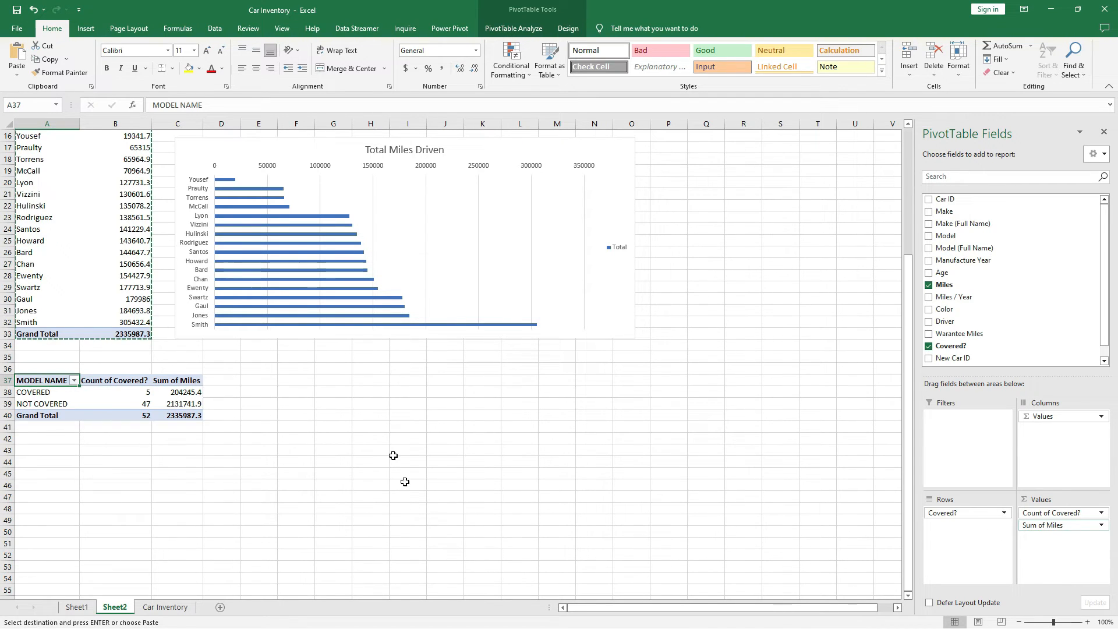
left_click(186, 391)
left_click(123, 380)
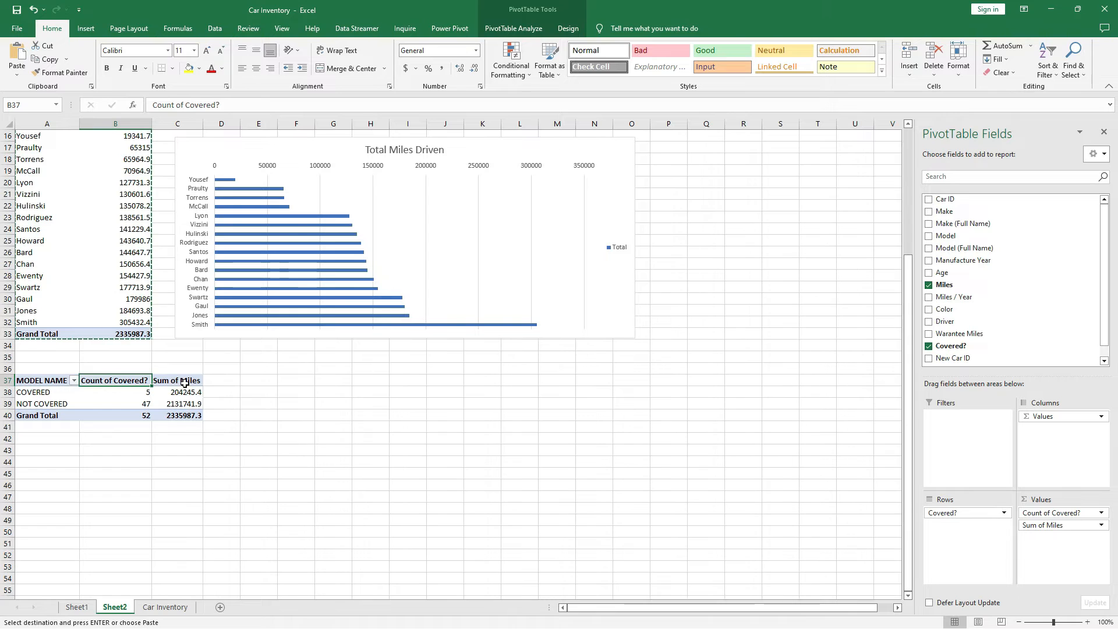
left_click(183, 382)
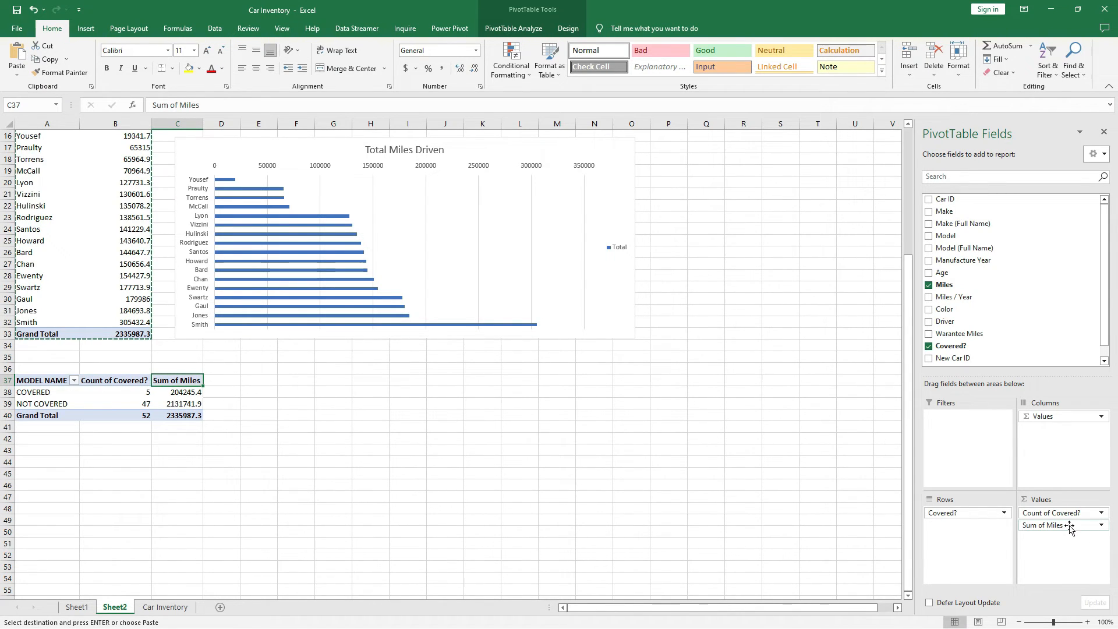
left_click_drag(1069, 527, 860, 504)
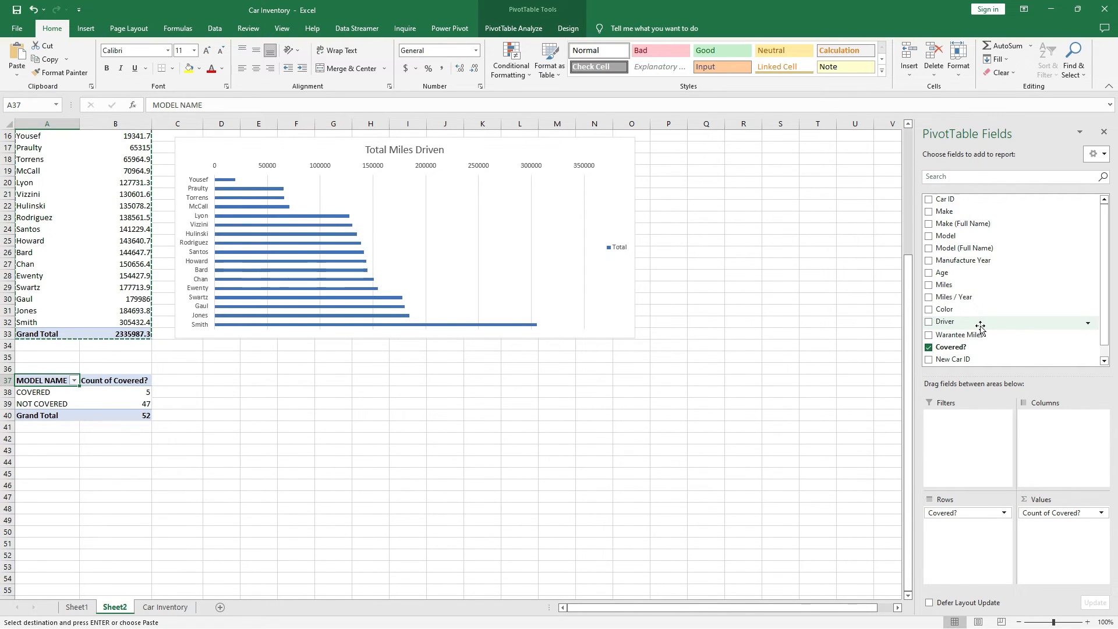
- Insert a pie PivotChart from the Covered? PivotTable and place it beside the table, below the Total Miles Driven chart
left_click(184, 405)
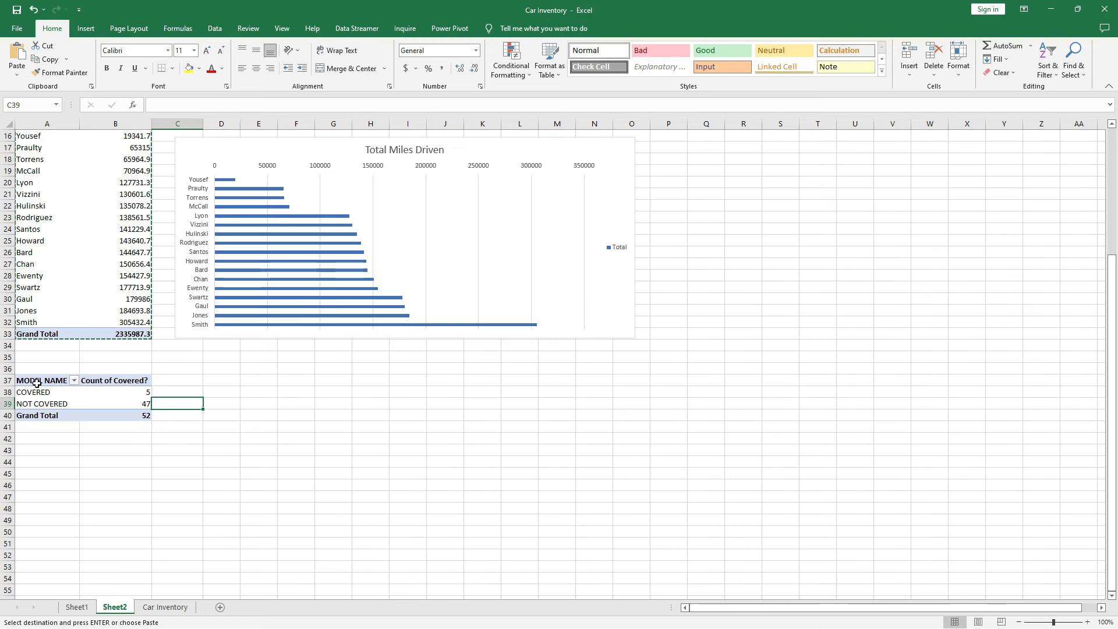
left_click_drag(38, 381, 120, 415)
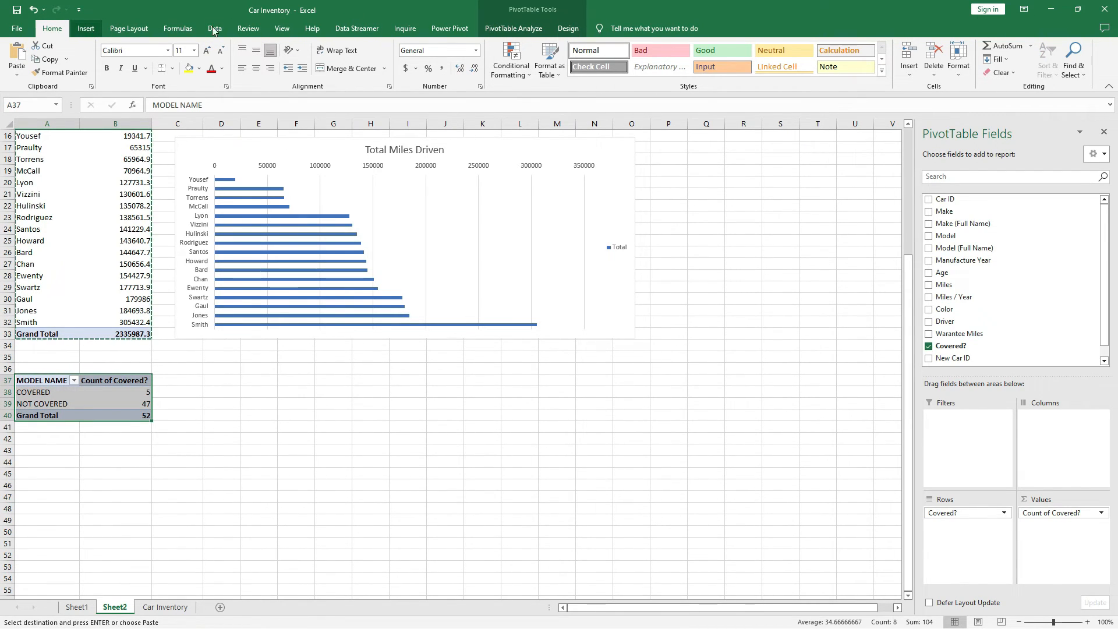
left_click(515, 29)
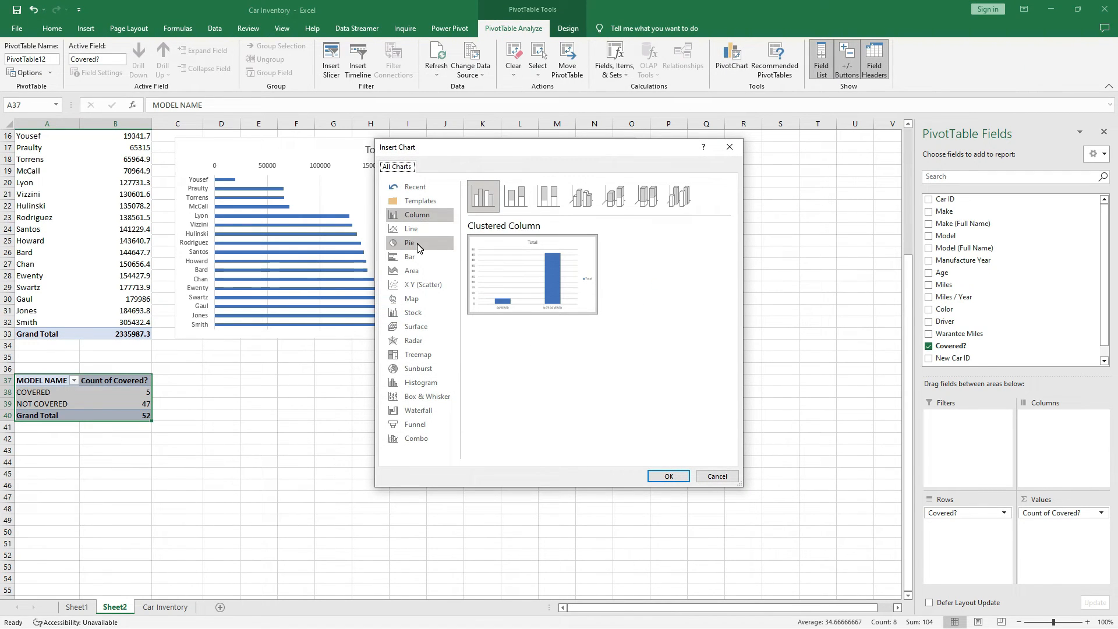
left_click(415, 243)
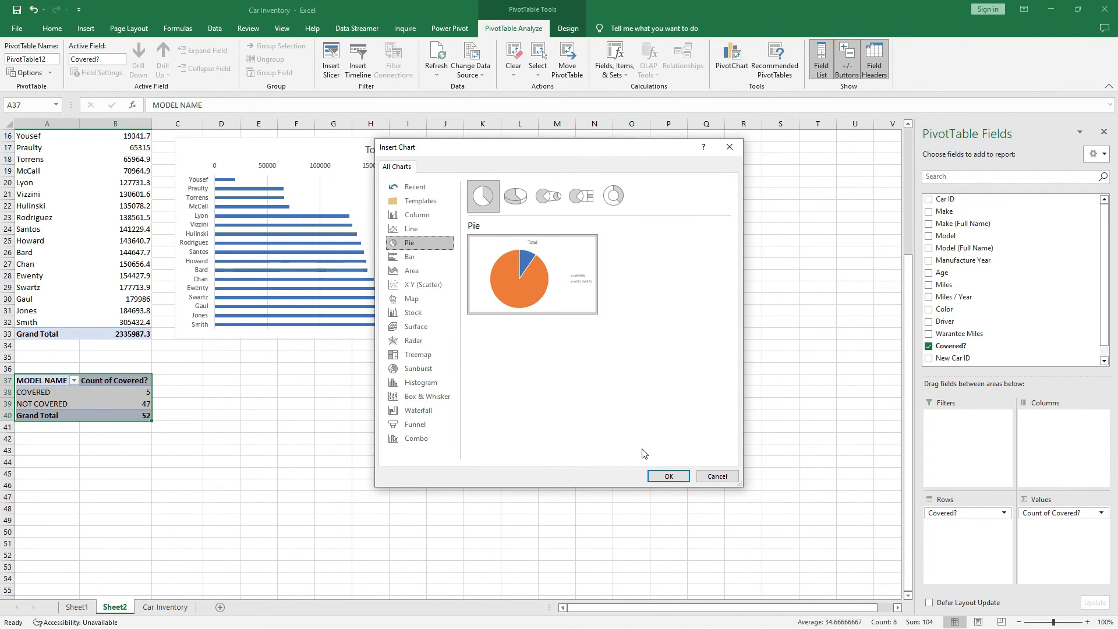
left_click(668, 476)
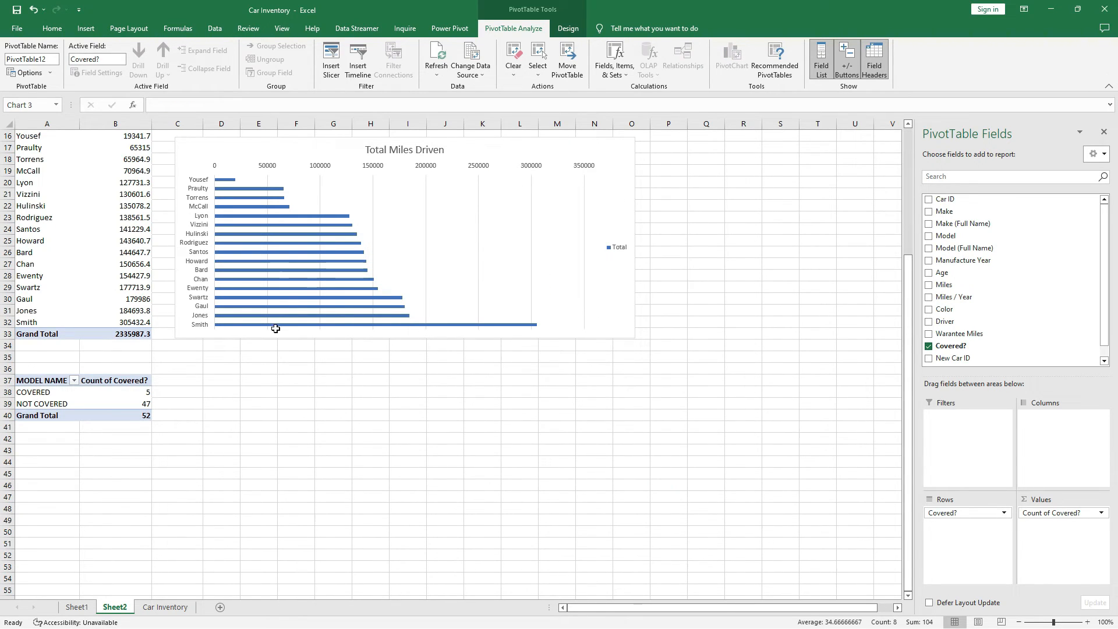
left_click_drag(533, 306, 392, 378)
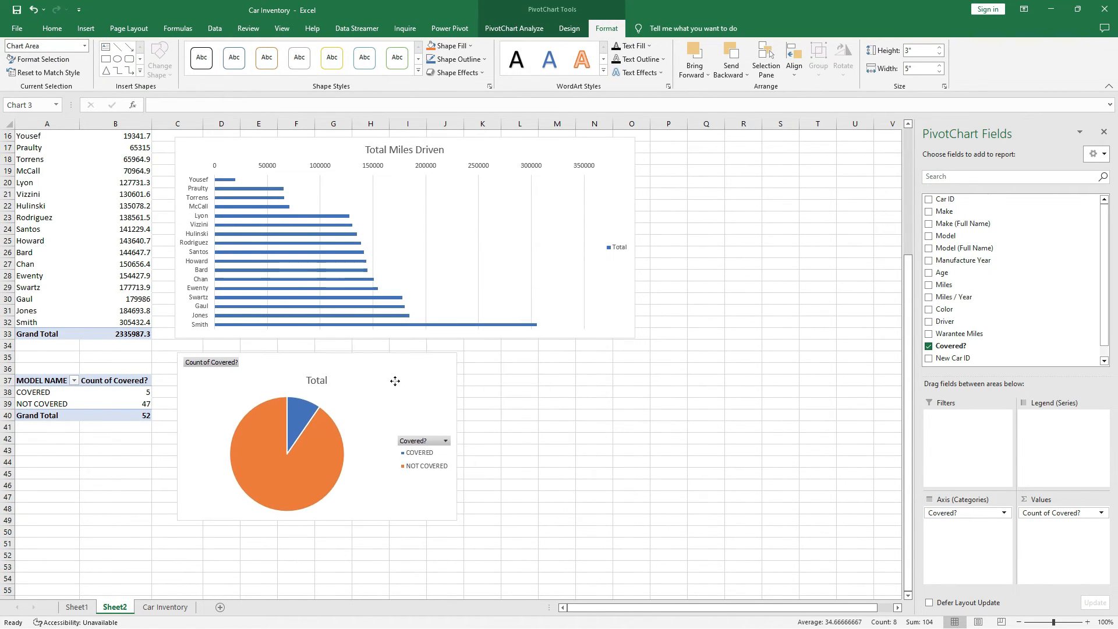
- Hide all field buttons on the Covered? pie chart
left_click(205, 363)
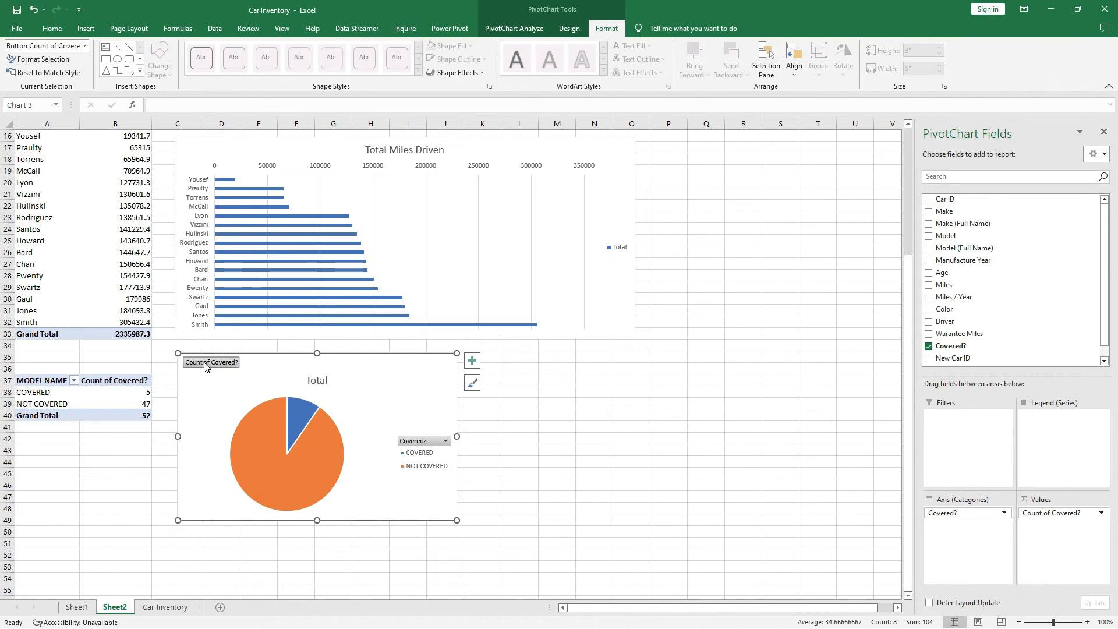
right_click(210, 394)
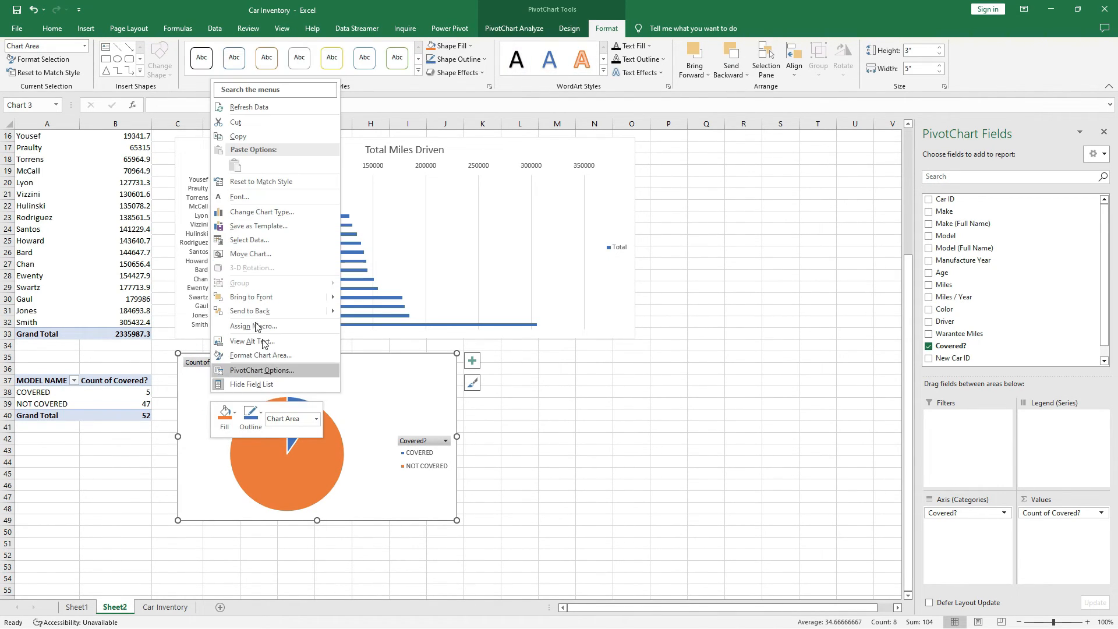
left_click(196, 396)
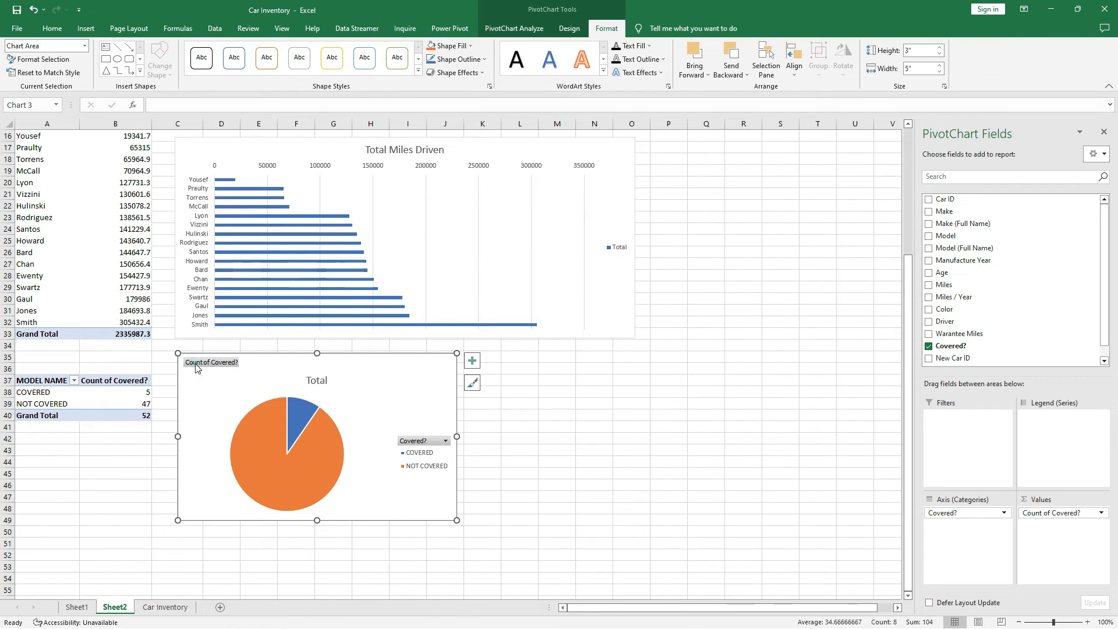
left_click(195, 364)
right_click(197, 366)
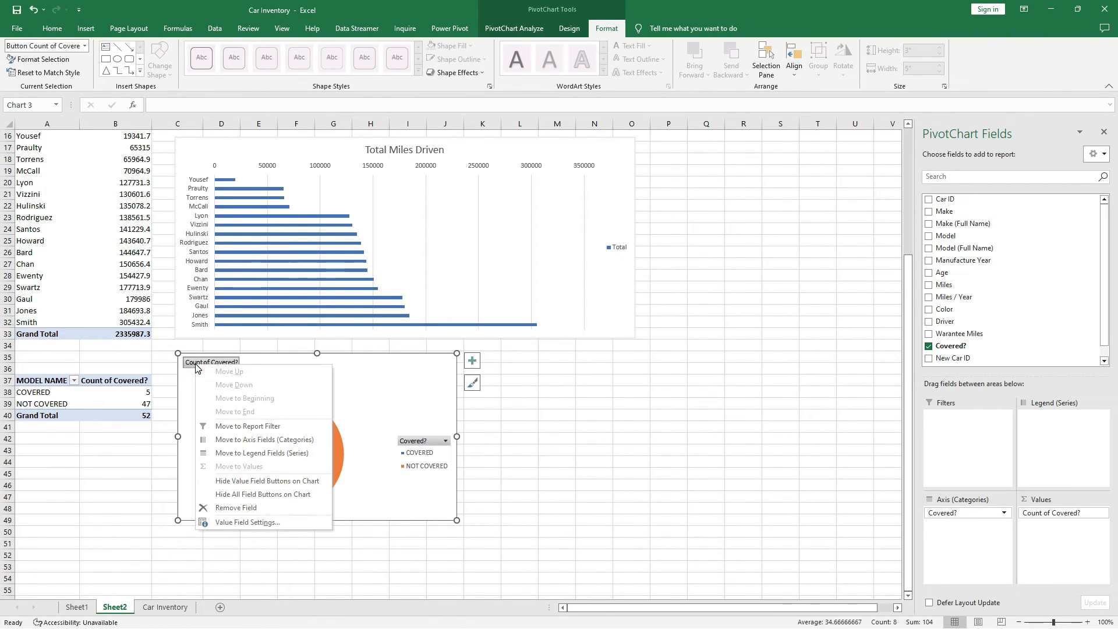
left_click(251, 495)
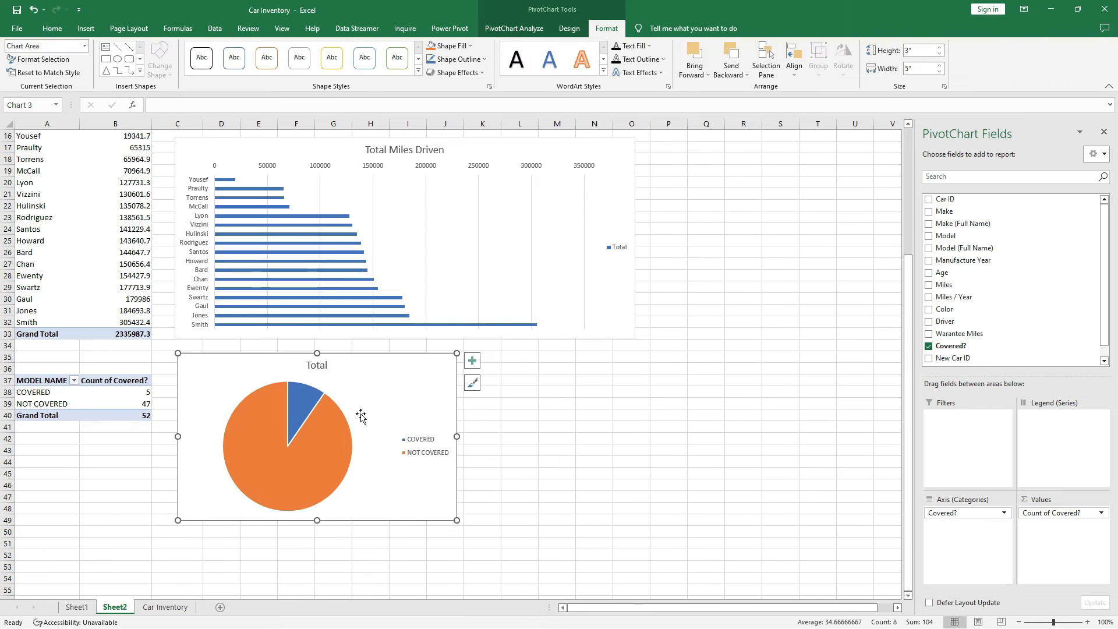
- Add centered data labels to the slices of the Covered? pie chart
left_click(318, 450)
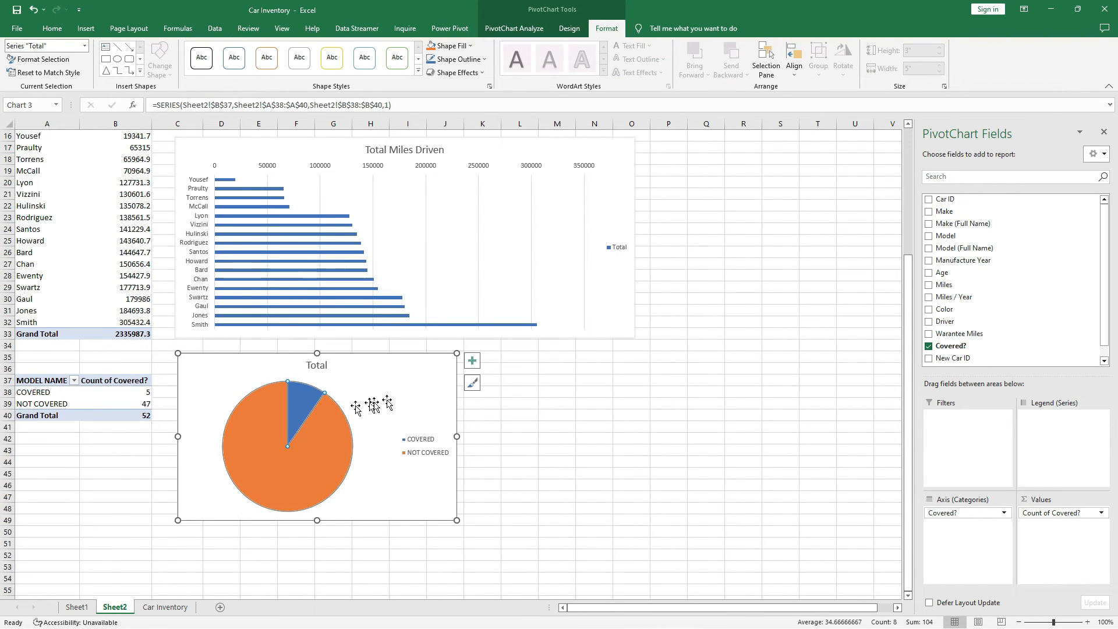
left_click(474, 365)
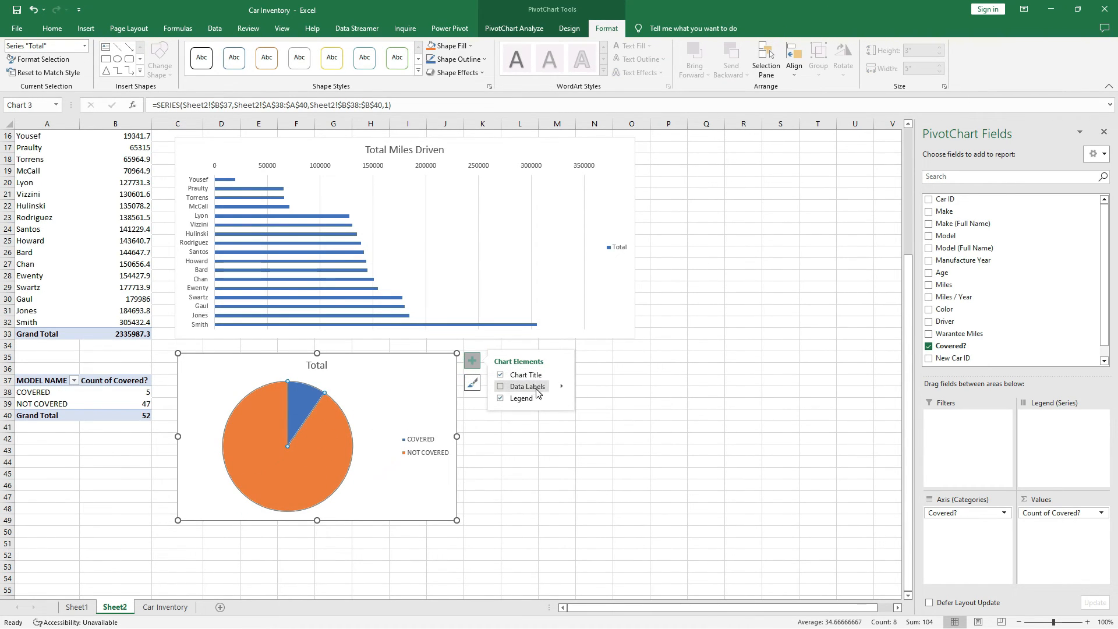
left_click(562, 388)
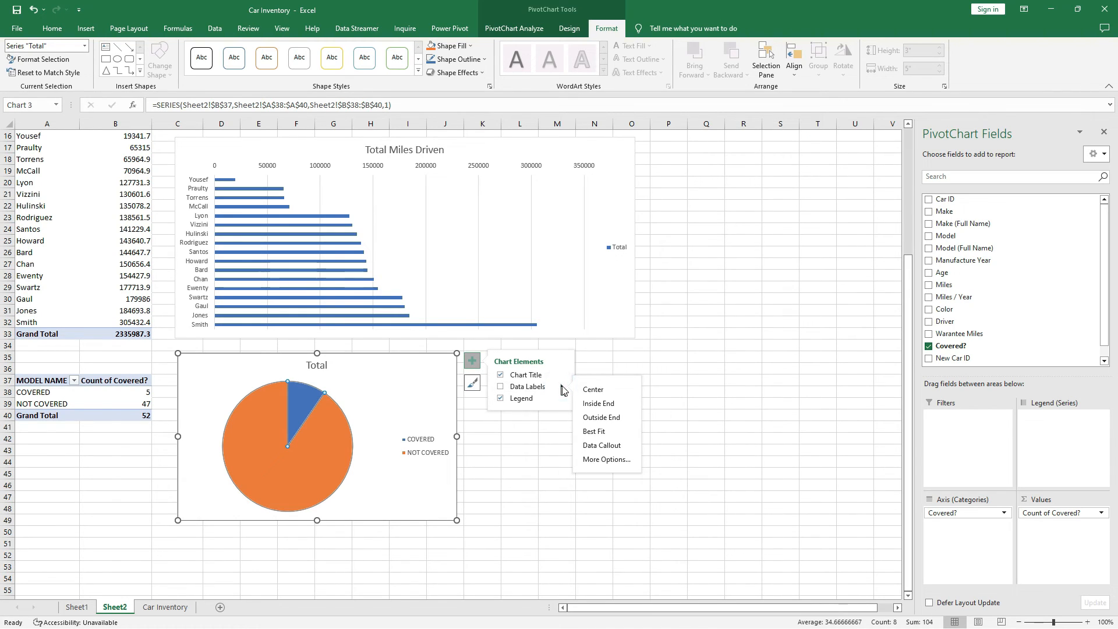
left_click(600, 404)
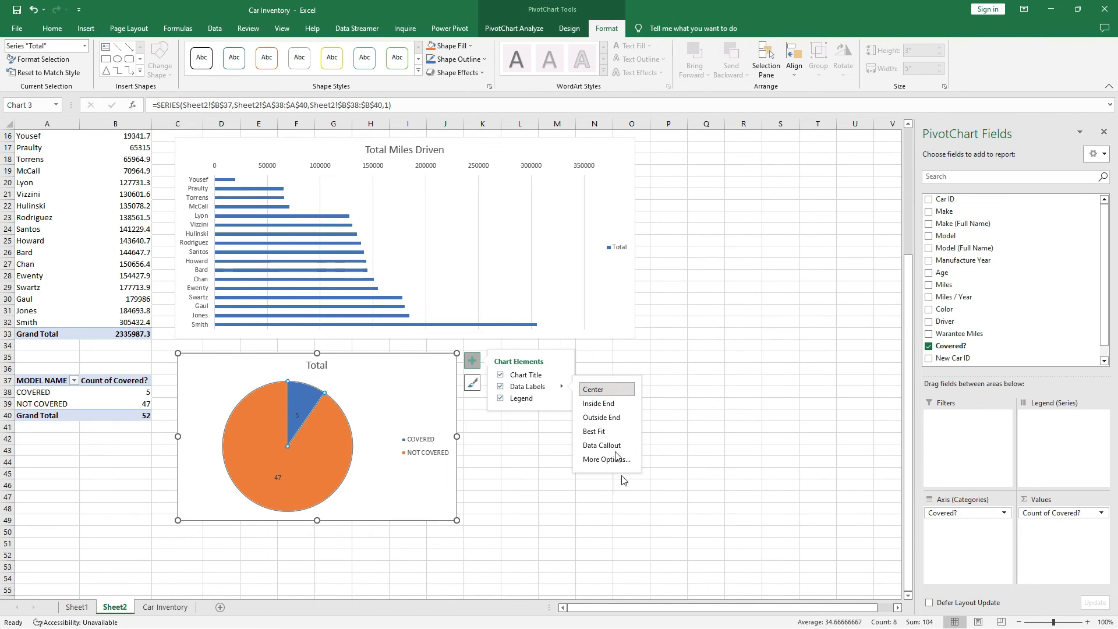
left_click(557, 462)
left_click(301, 415)
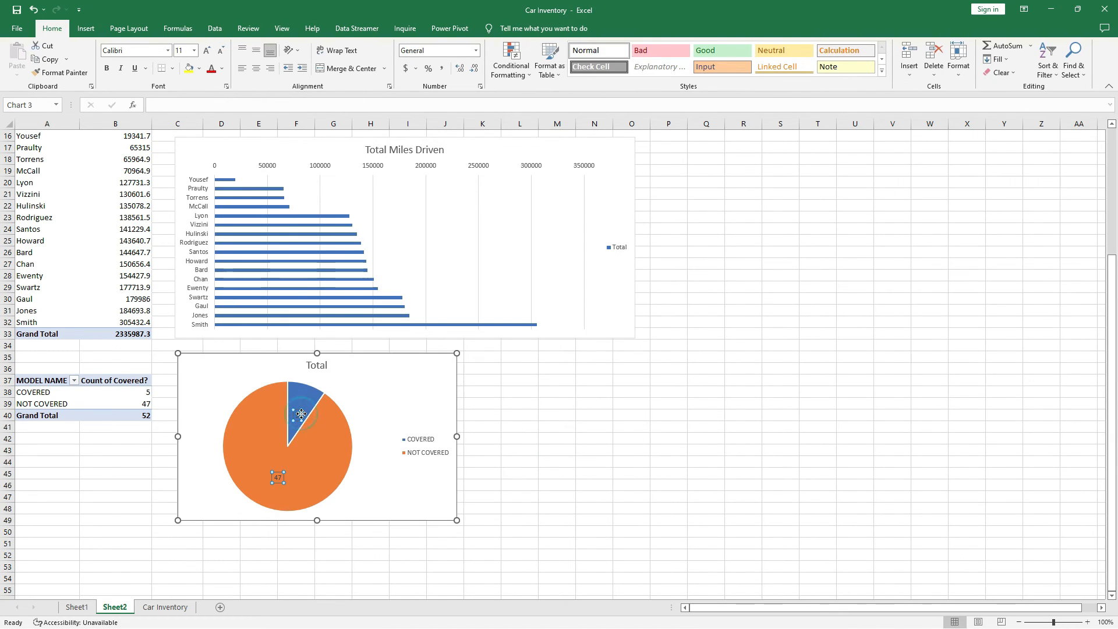
left_click(309, 463)
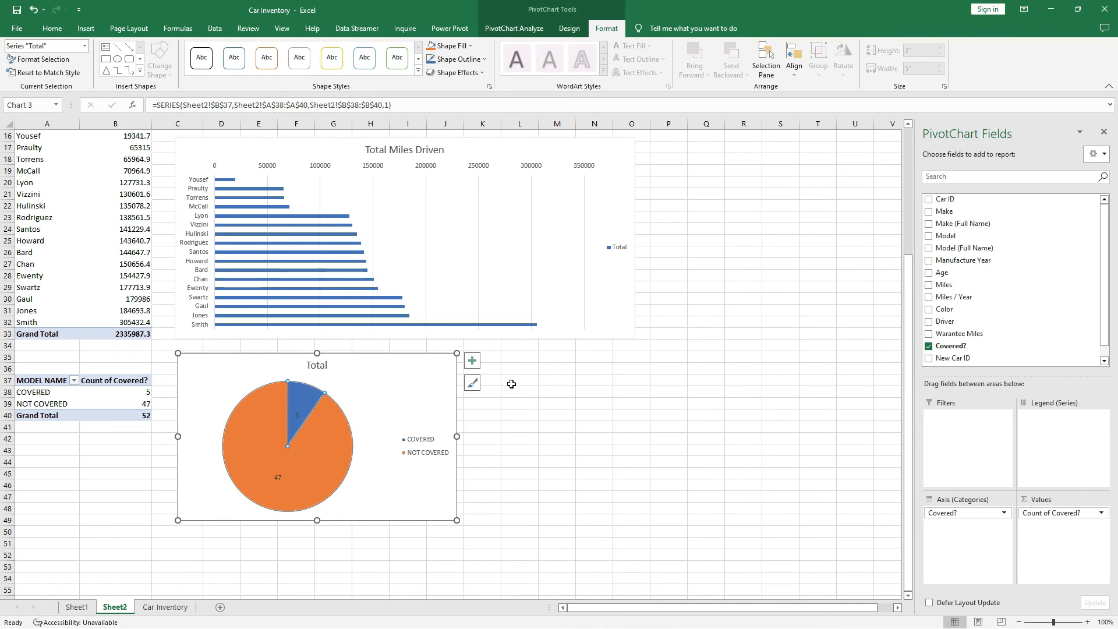
left_click(598, 405)
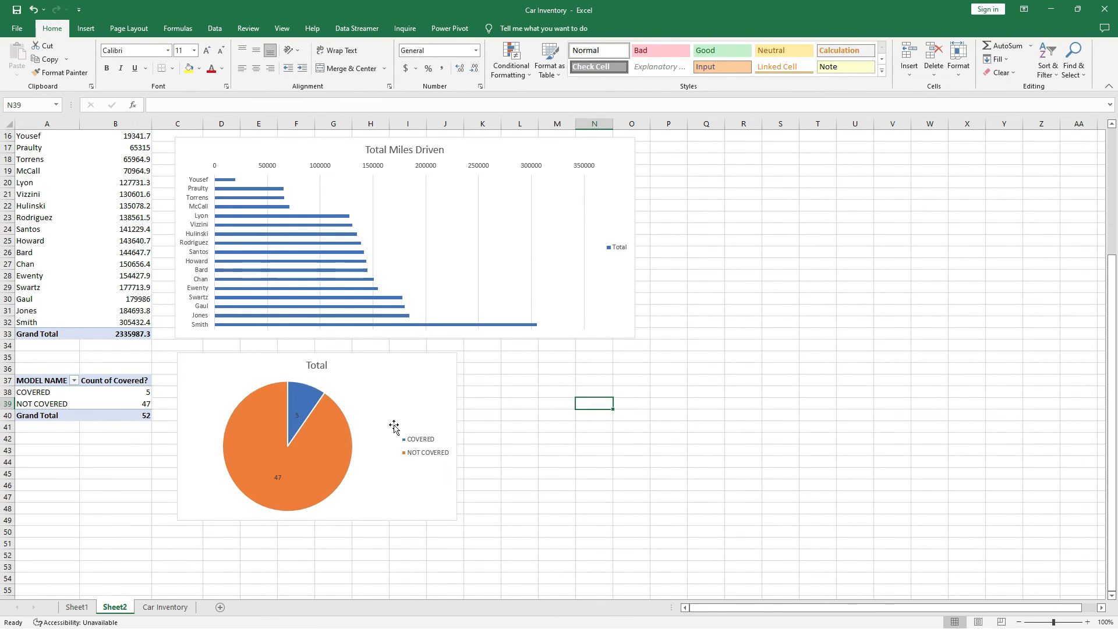
- Change the title of the Covered? pie chart to "PROPORTION OF CARS COVERED BY INSURANCE"
left_click(399, 406)
left_click(313, 366)
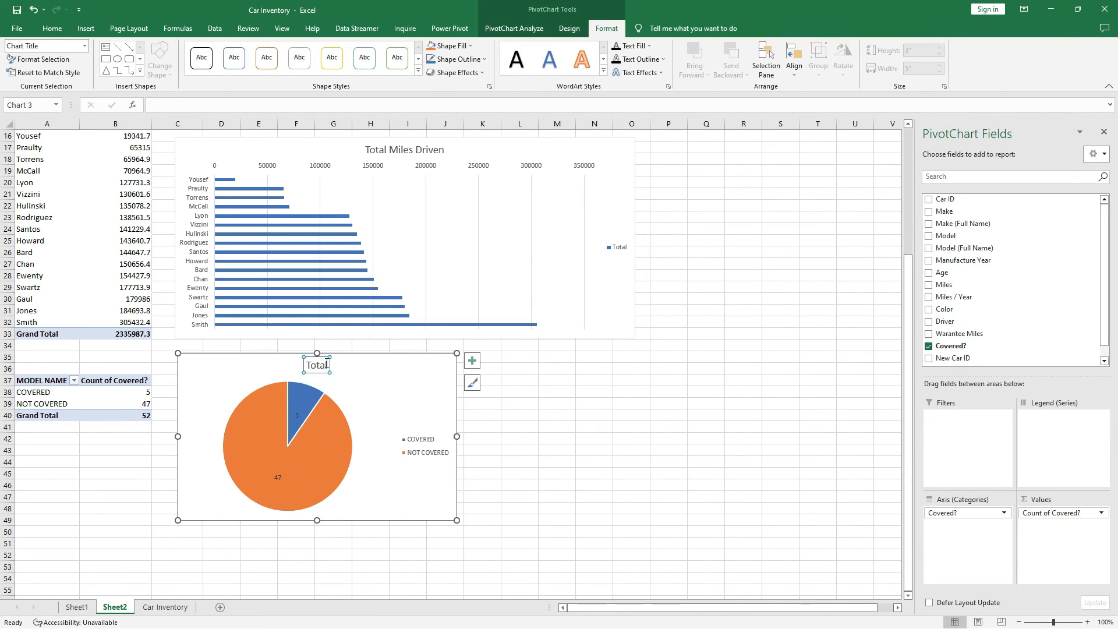
left_click(327, 364)
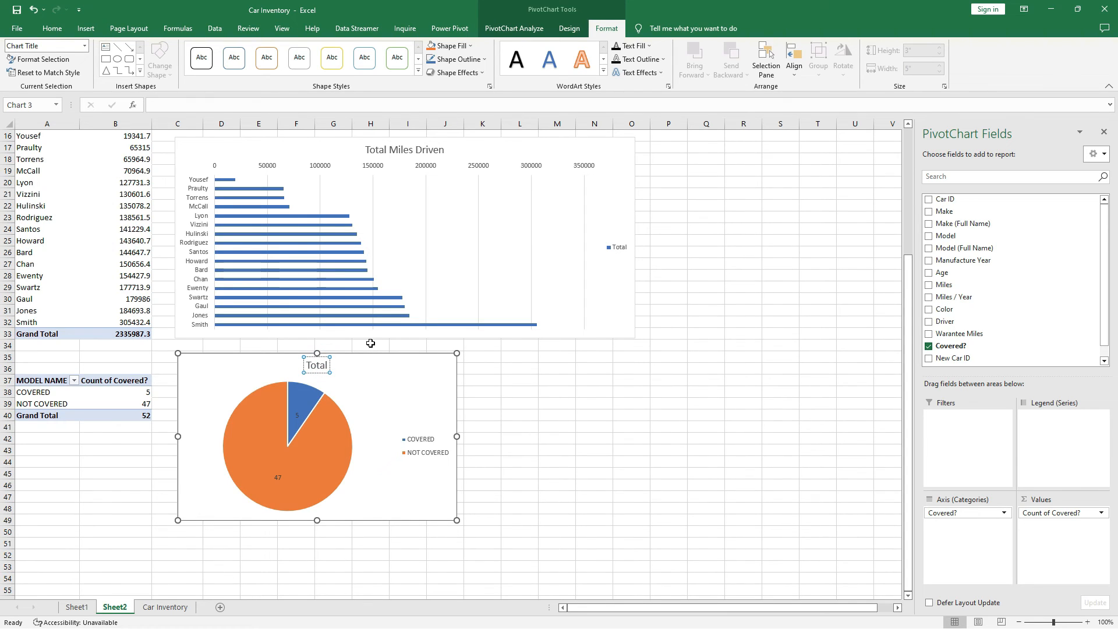
key("BackSpace")
key("BackSpace")
key("BackSpace")
type("PROPOR")
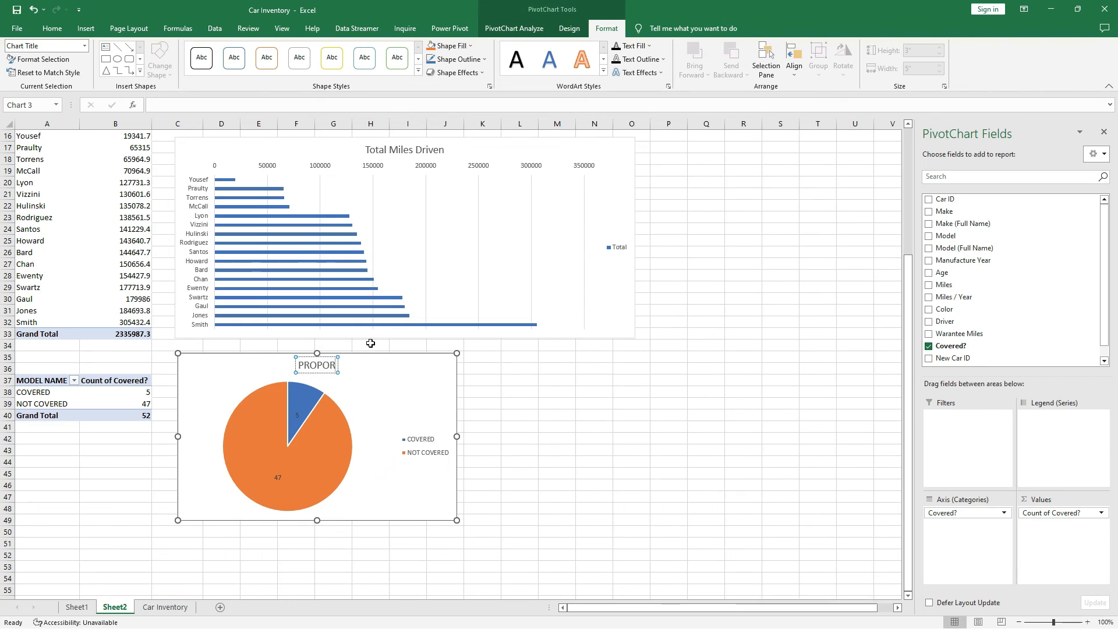
type("TION OF CA")
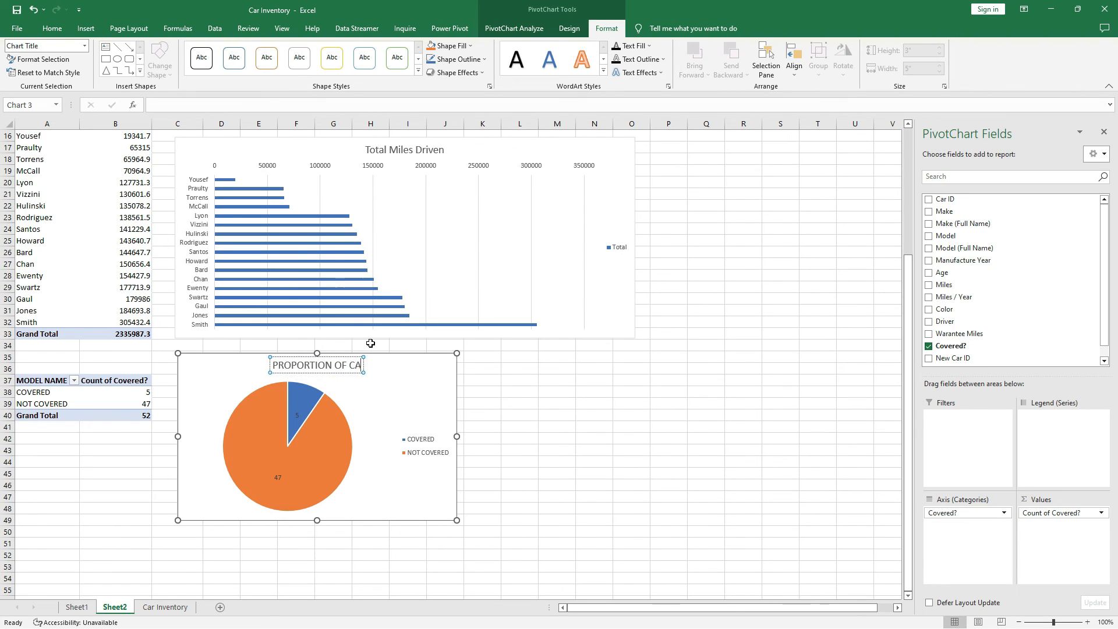
type("RS COVE")
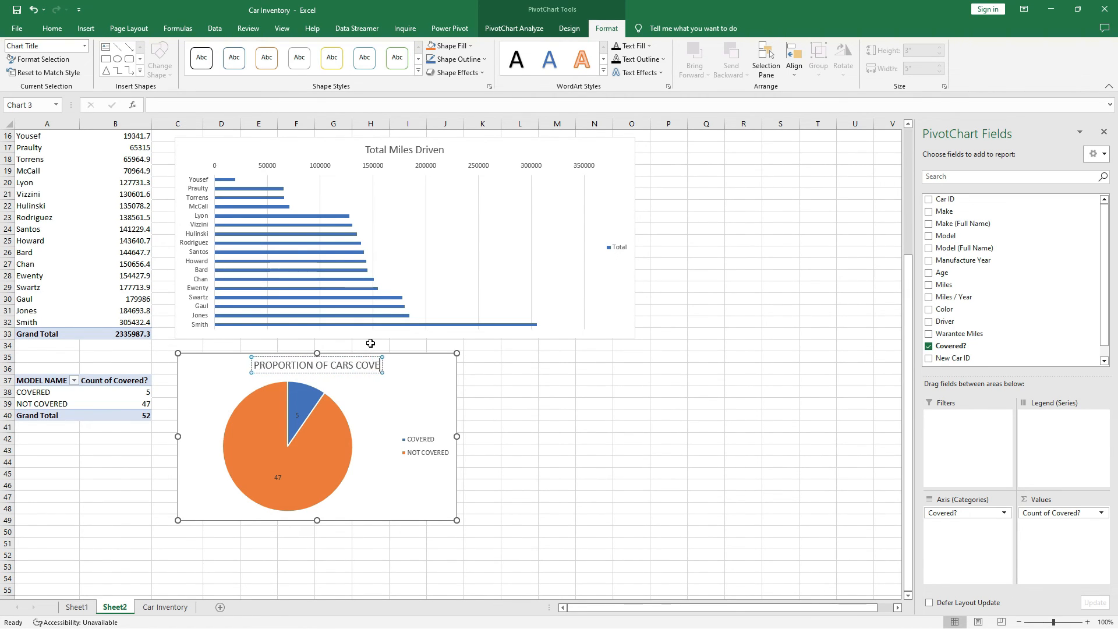
type("RED")
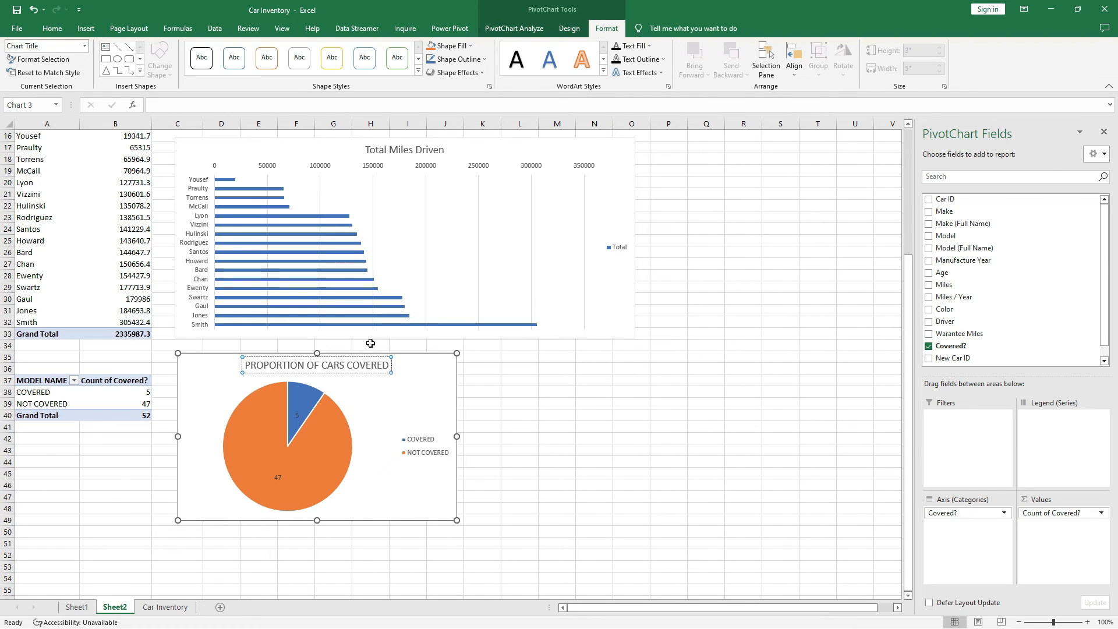
type(" BY INSURANCE")
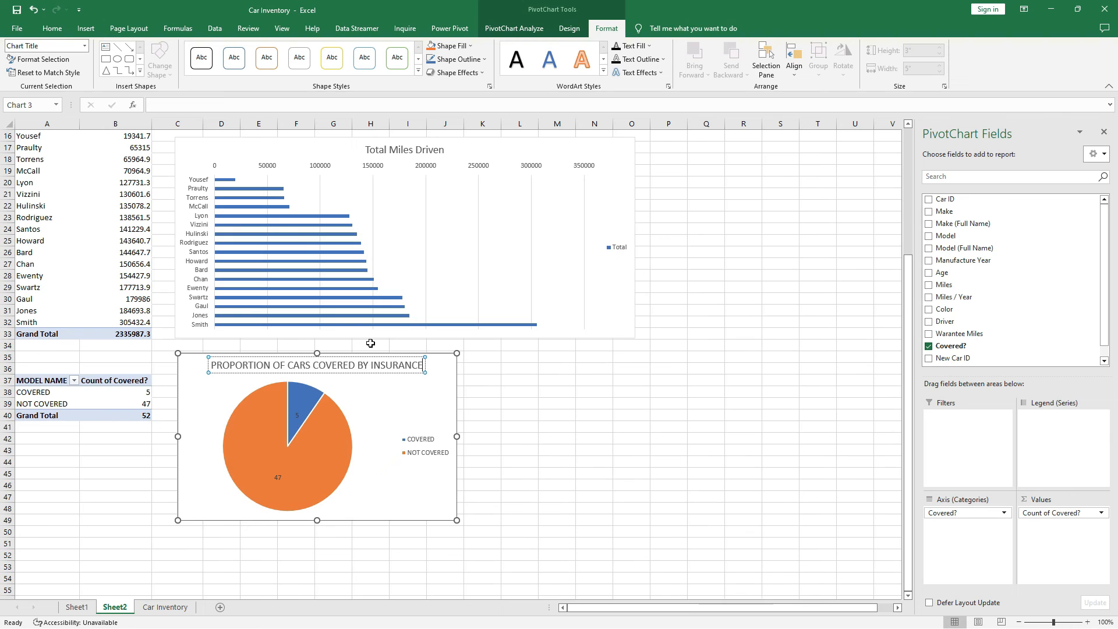
left_click(515, 392)
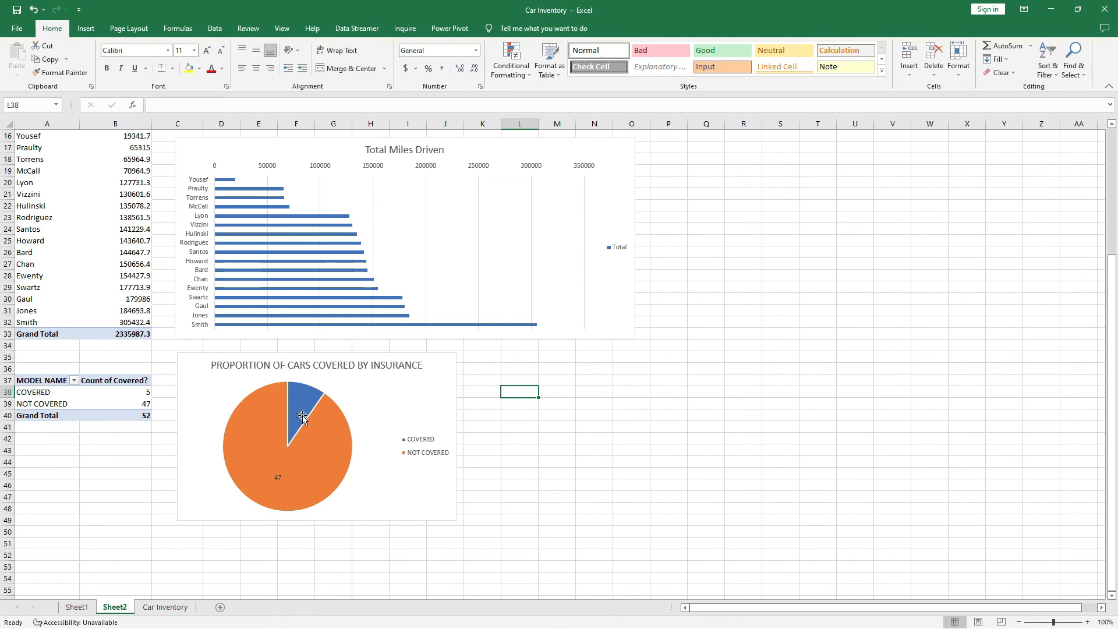
scroll(376, 300, "up", 5)
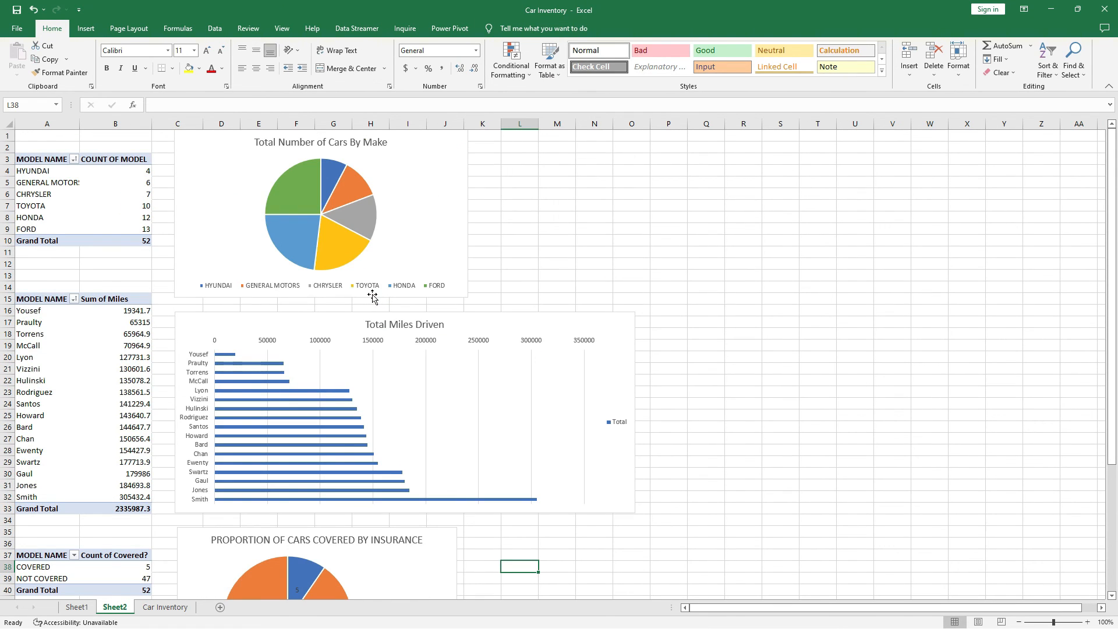
scroll(72, 170, "down", 6)
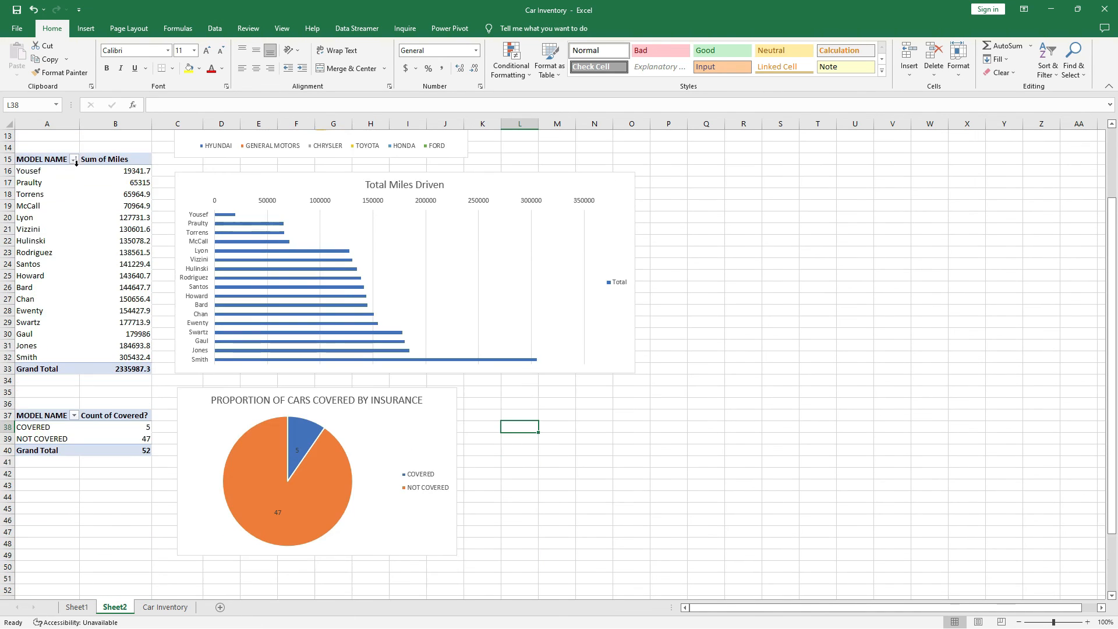
scroll(87, 219, "up", 6)
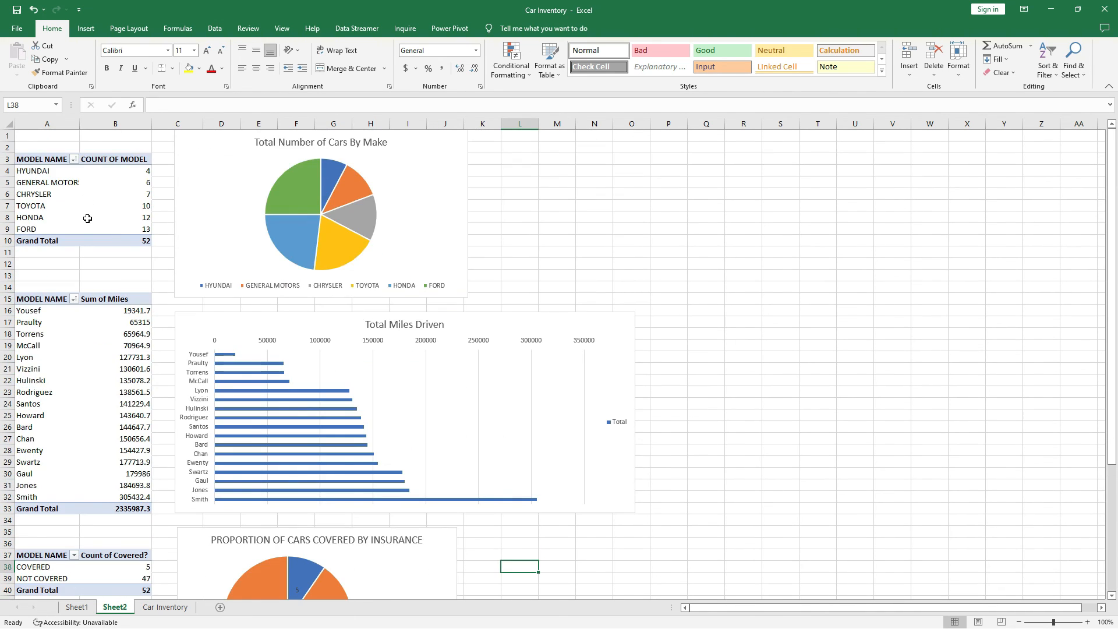
mouse_move(88, 218)
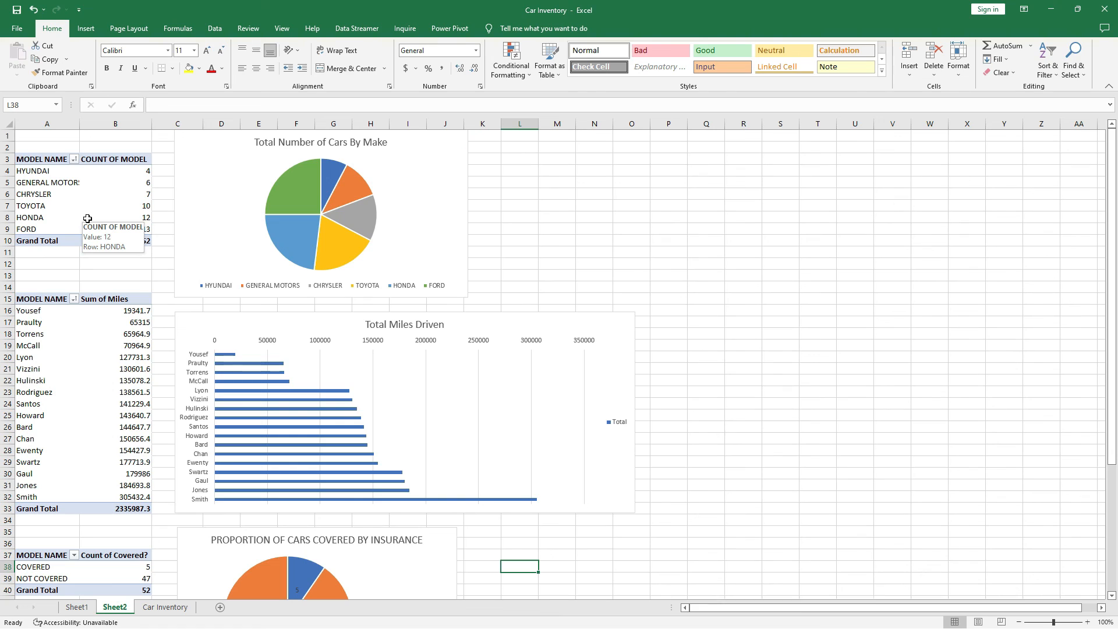